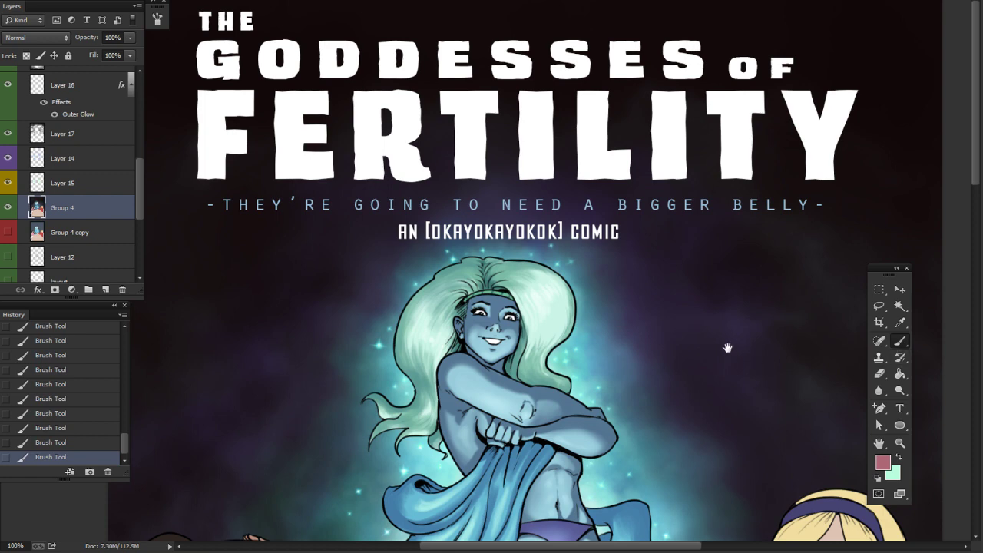
# Step: Clear the current selection on the cover with the Rectangular Marquee tool
pyautogui.moveTo(727, 348); pyautogui.dragTo(718, 302)
pyautogui.moveTo(731, 271); pyautogui.dragTo(705, 65)
pyautogui.moveTo(706, 155); pyautogui.dragTo(723, 300)
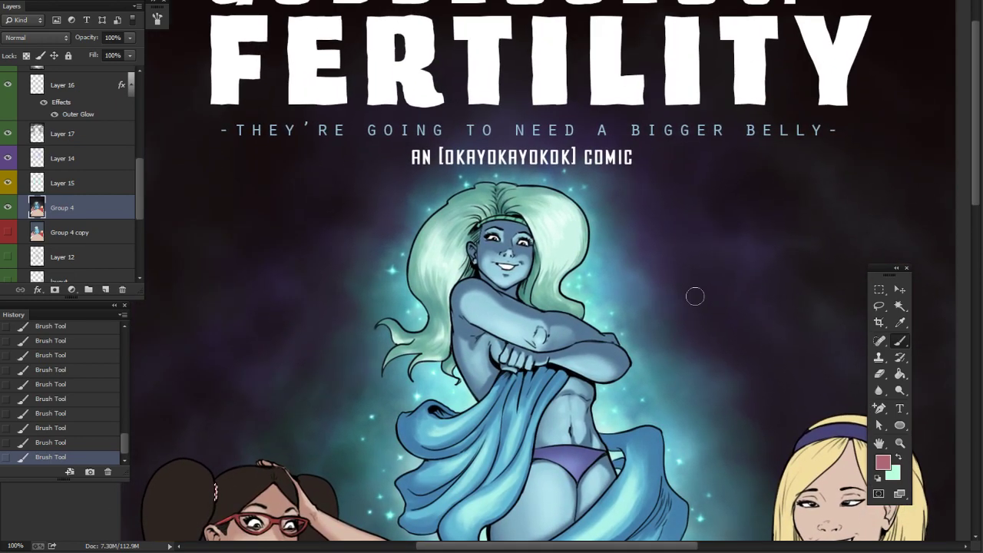
pyautogui.click(882, 291)
pyautogui.click(851, 316)
pyautogui.hotkey('ctrl', '-')
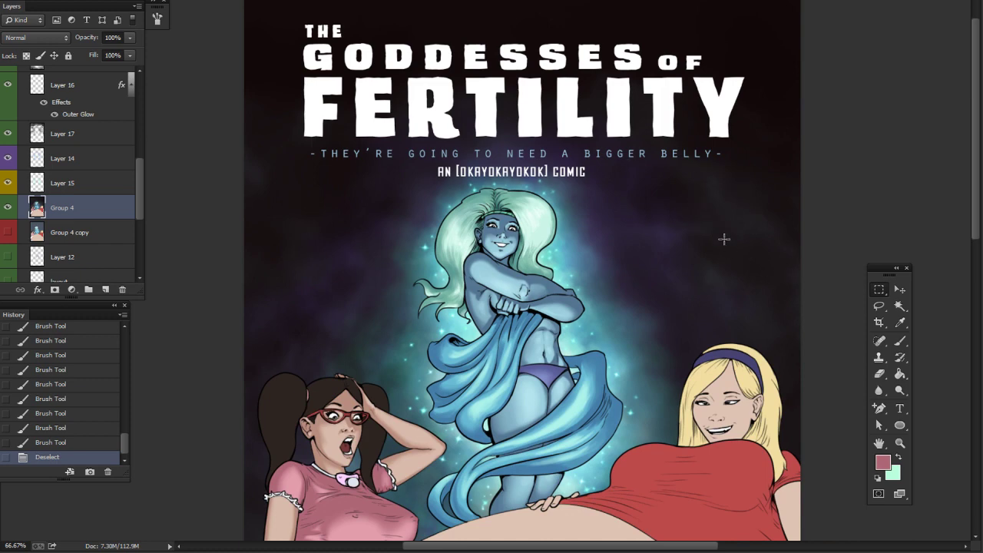
# Step: Set the foreground colour to the near-black red #150b0b
pyautogui.click(884, 464)
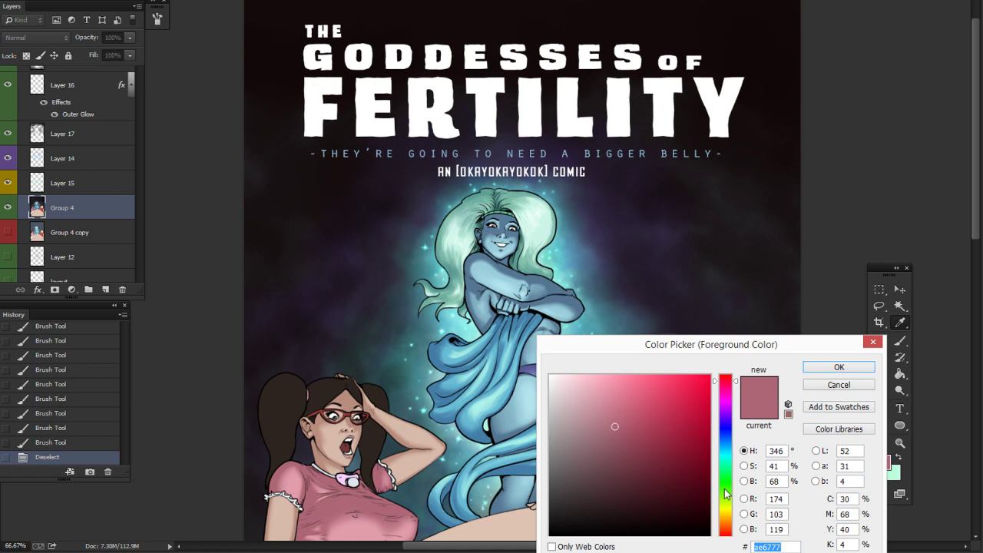
pyautogui.moveTo(728, 496); pyautogui.dragTo(722, 541)
pyautogui.moveTo(668, 347); pyautogui.dragTo(654, 201)
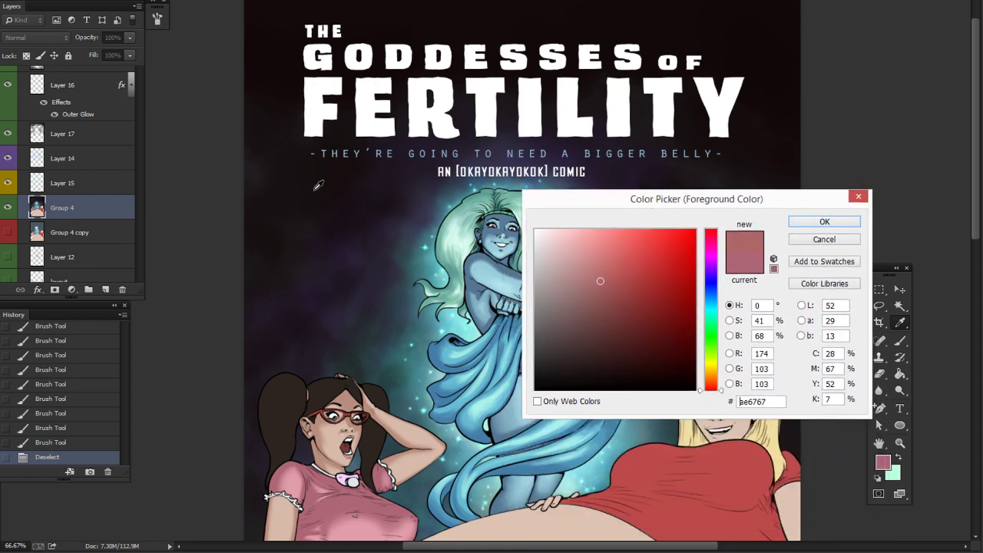
pyautogui.click(608, 376)
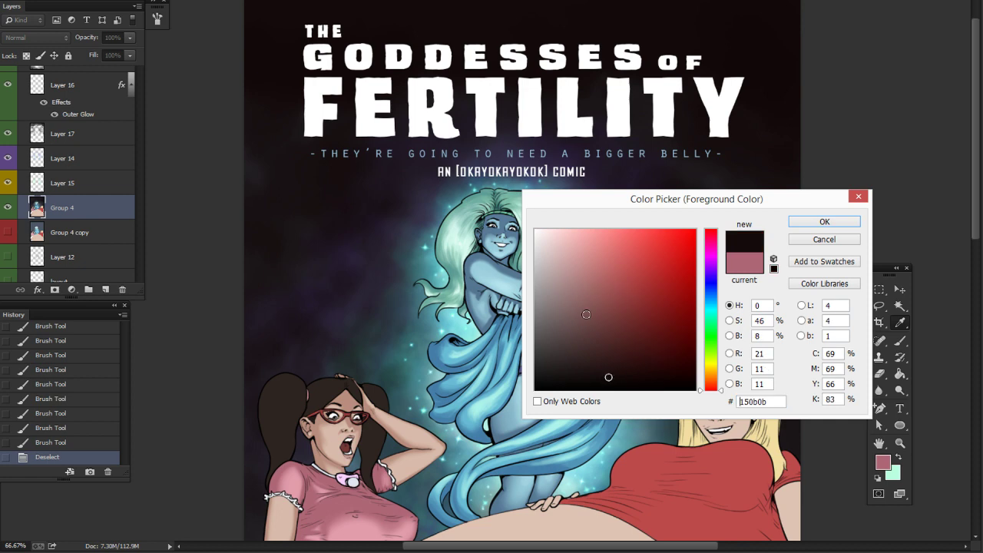
pyautogui.click(803, 222)
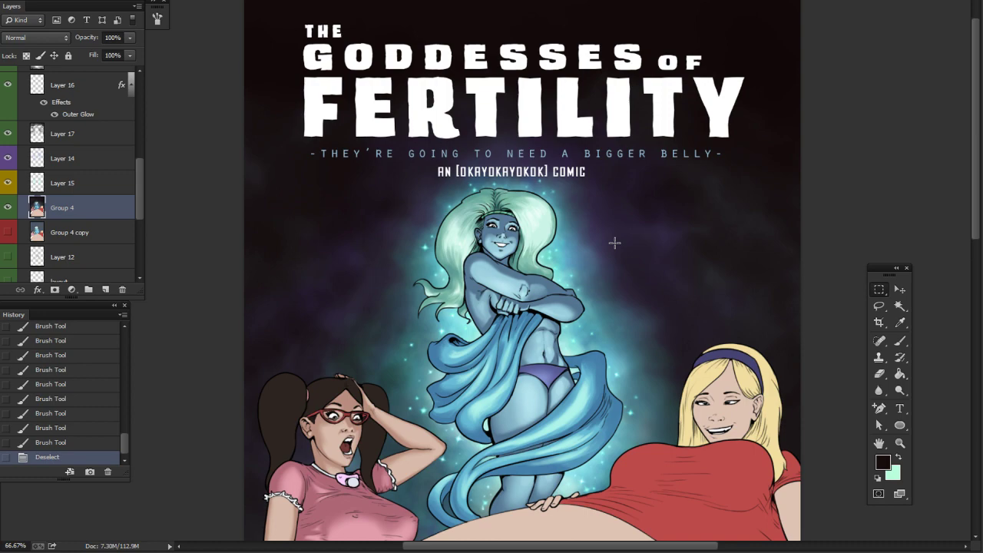
# Step: Select the blonde woman's red shirt, including its sleeve, with the Magic Wand
pyautogui.hotkey('ctrl', '+')
pyautogui.moveTo(640, 486); pyautogui.dragTo(660, 386)
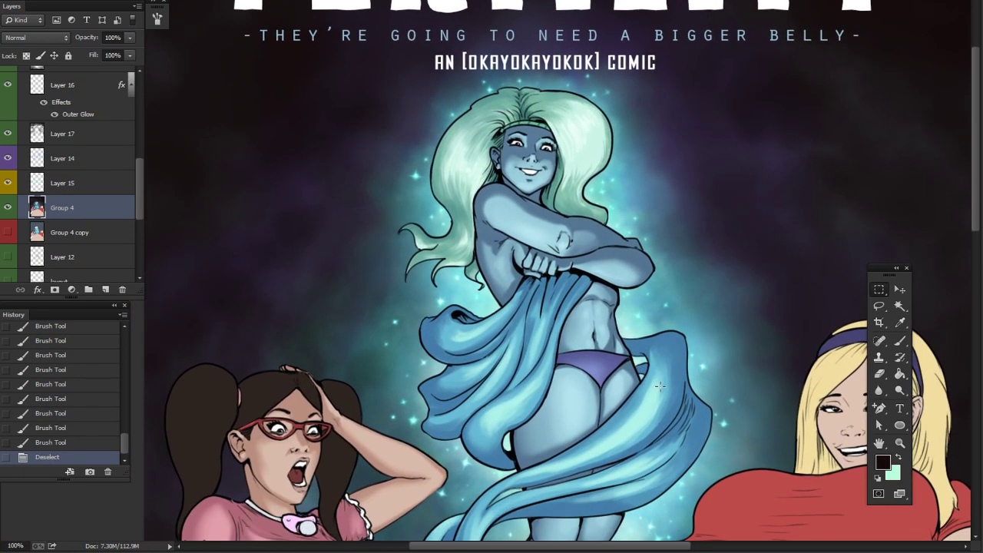
pyautogui.scroll(-4, 683, 437)
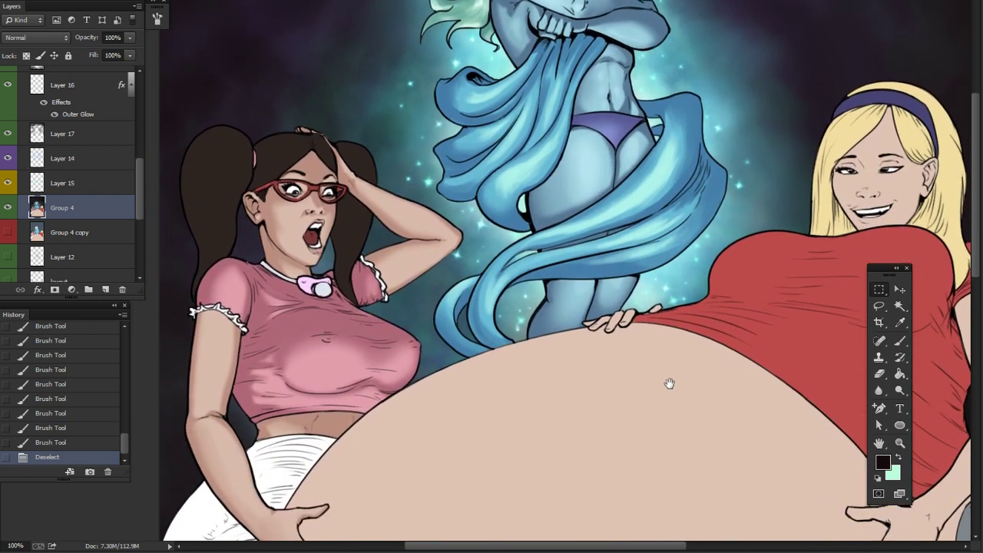
pyautogui.hscroll(4, 670, 384)
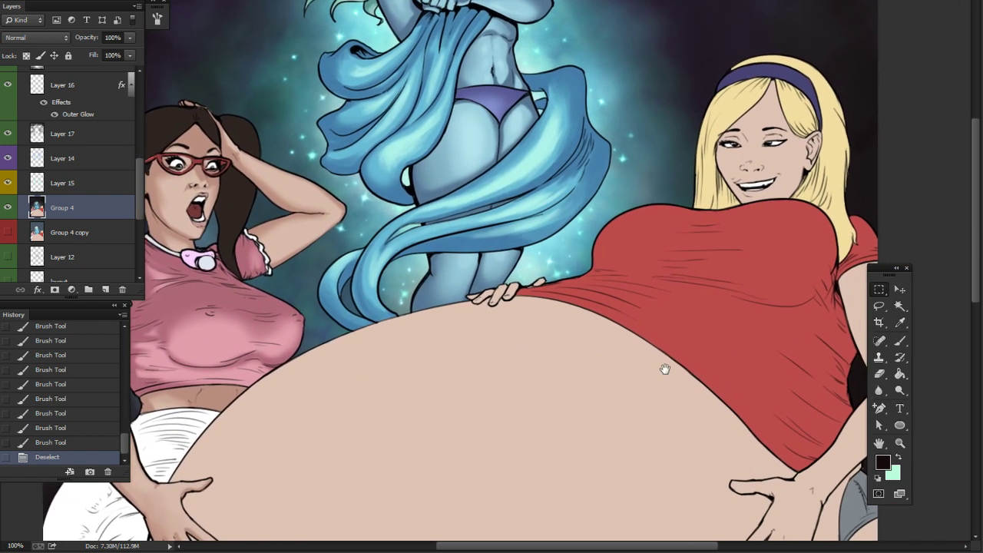
pyautogui.click(806, 267)
pyautogui.hscroll(4, 718, 380)
pyautogui.scroll(2, 717, 379)
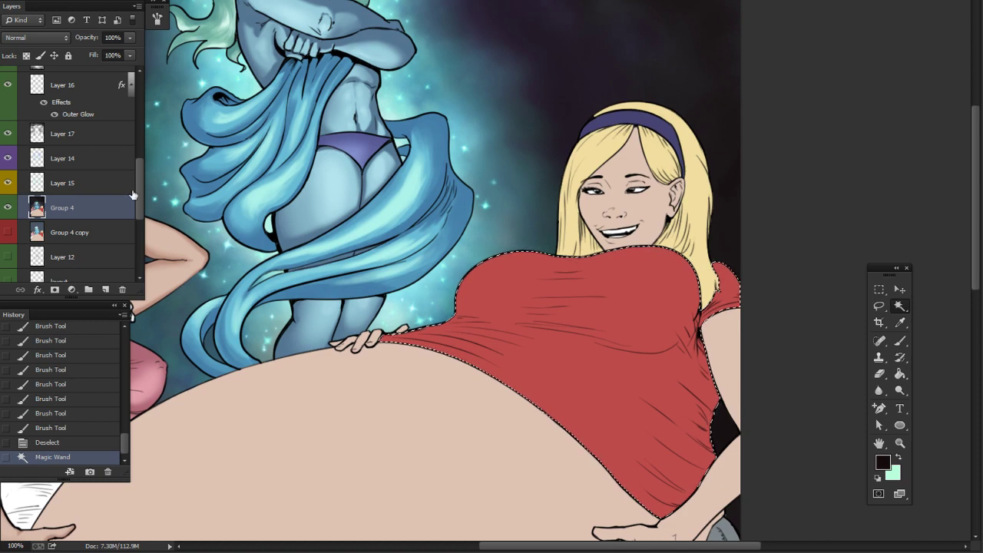
# Step: Switch to the Brush tool, choose the 8 px round preset, and adjust it to 41 px with 29% hardness
pyautogui.click(897, 341)
pyautogui.rightClick(663, 317)
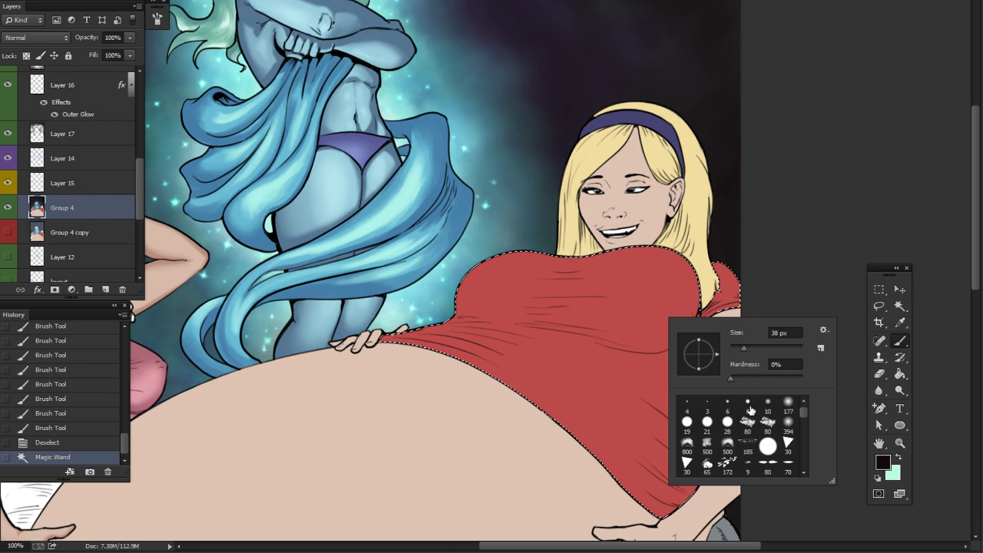
pyautogui.click(747, 401)
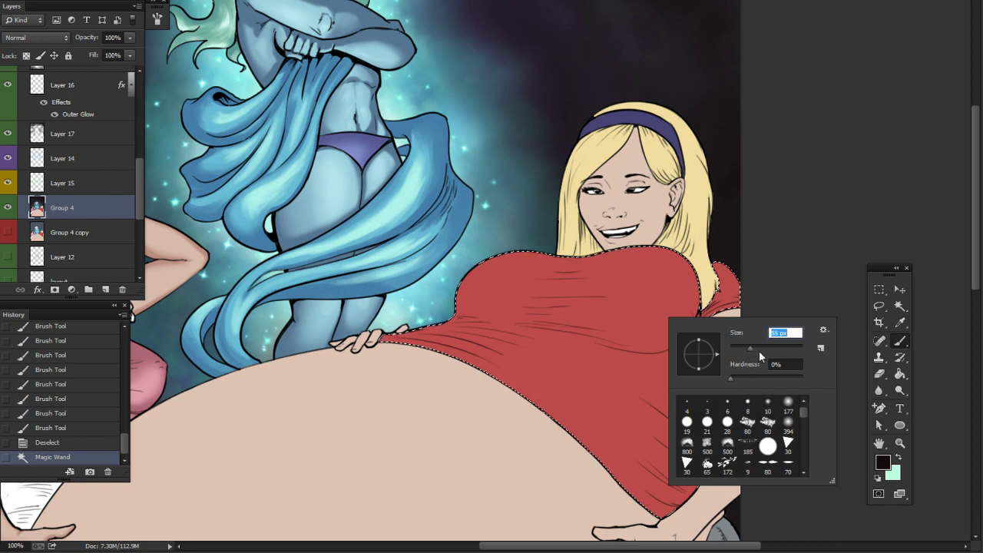
pyautogui.click(771, 301)
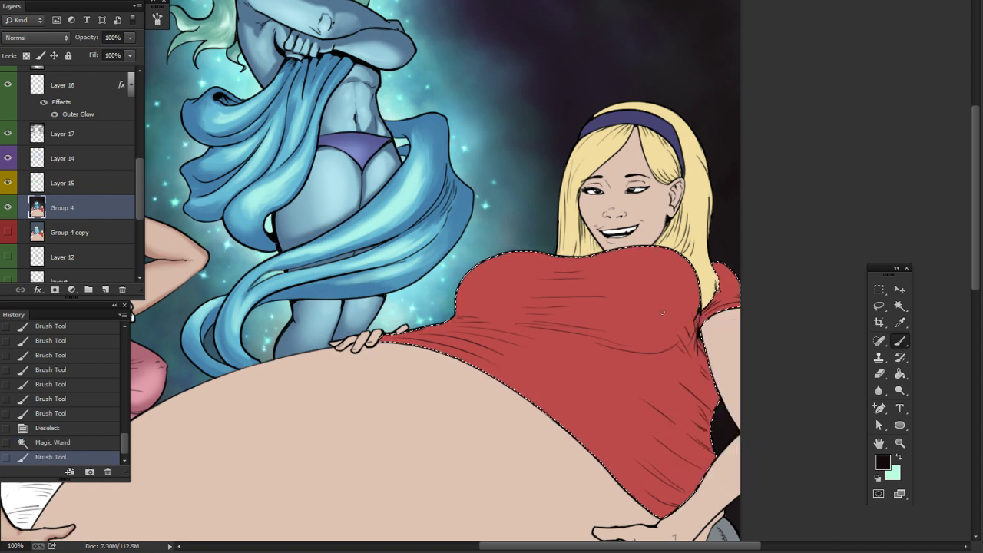
pyautogui.rightClick(683, 368)
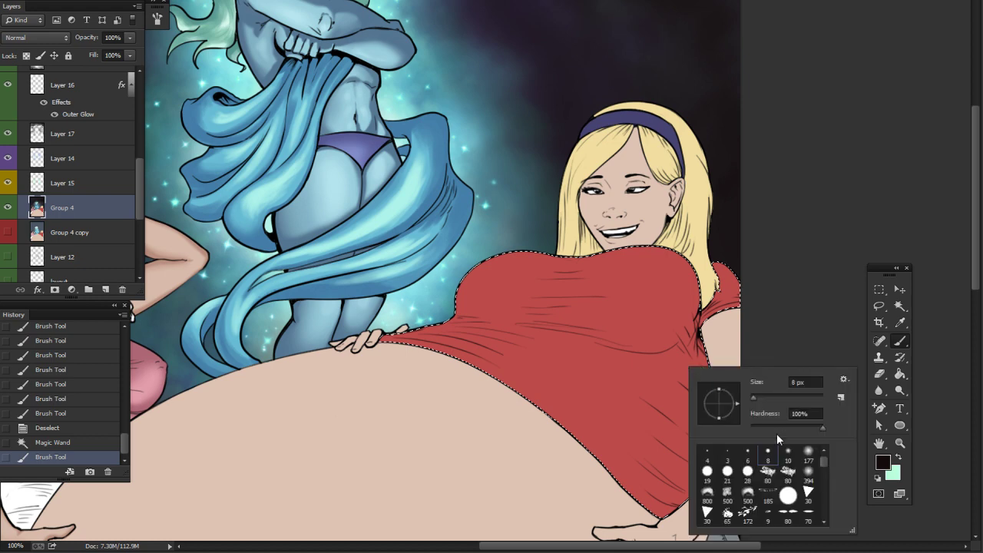
pyautogui.click(773, 427)
pyautogui.click(765, 397)
pyautogui.click(898, 346)
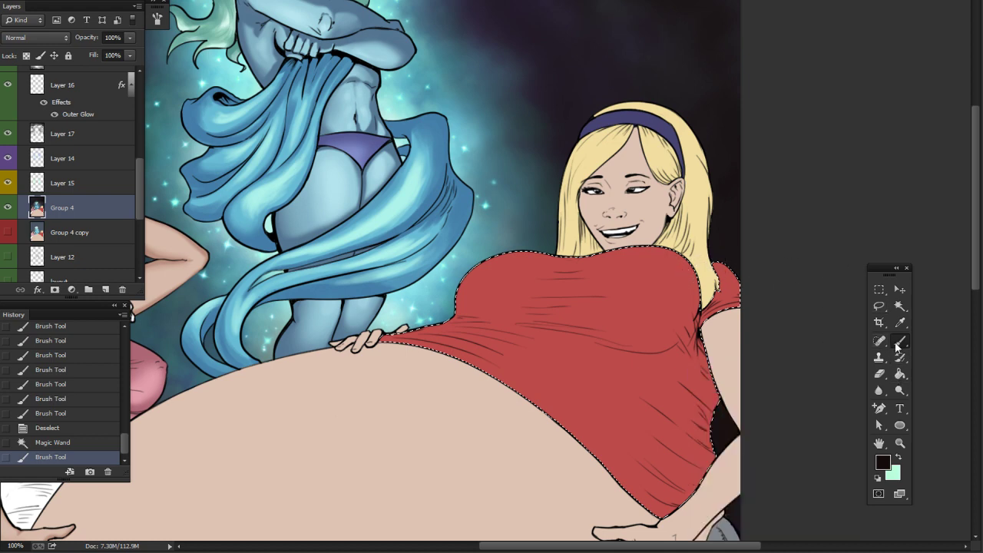
pyautogui.rightClick(638, 347)
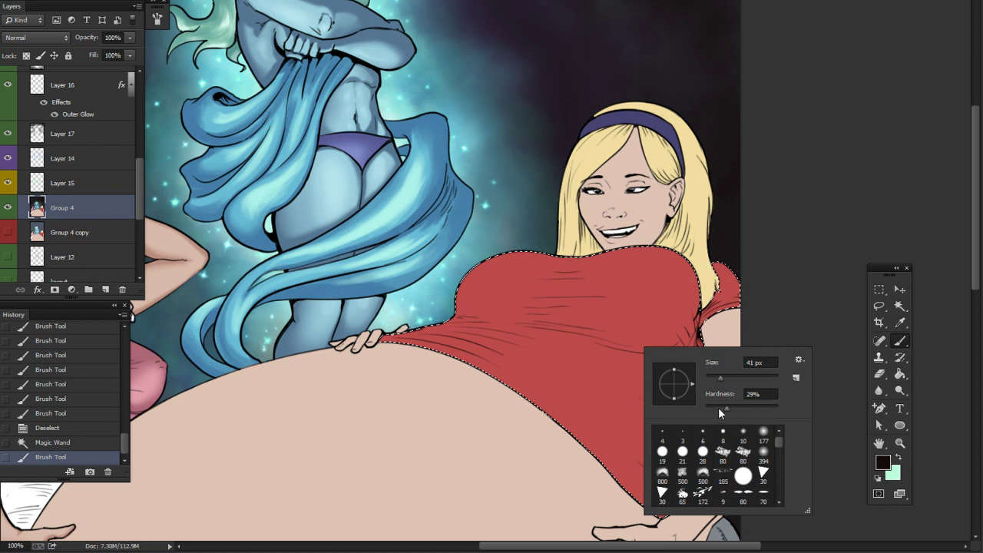
# Step: Sample the shirt's red and make the foreground colour a darker red with its hue shifted slightly towards magenta
pyautogui.keyDown('alt'); pyautogui.click(666, 285); pyautogui.keyUp('alt')
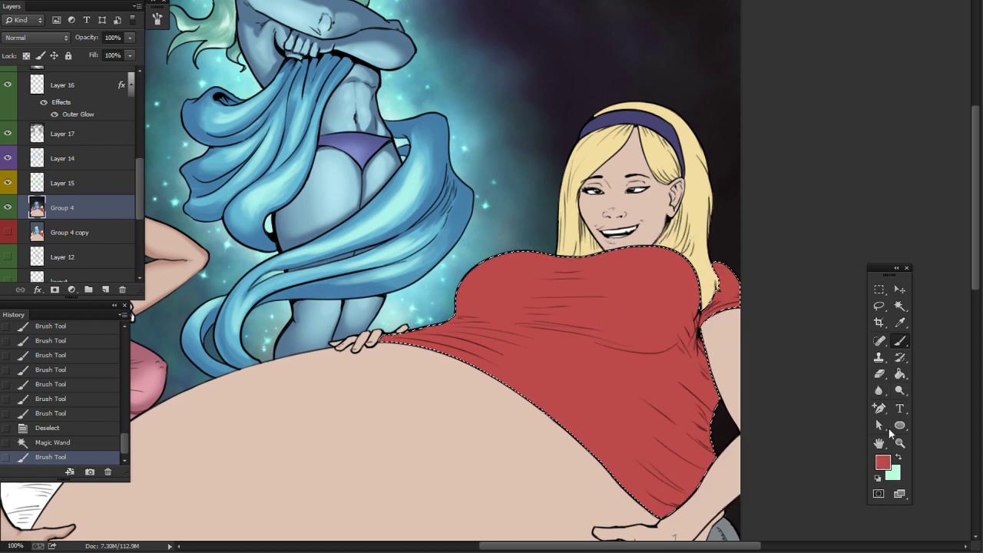
pyautogui.click(882, 462)
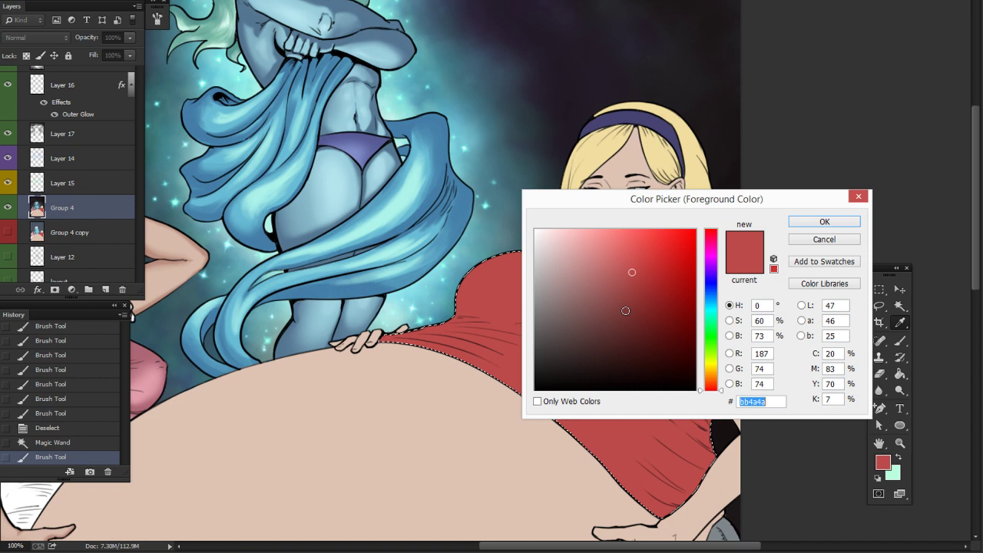
pyautogui.click(638, 308)
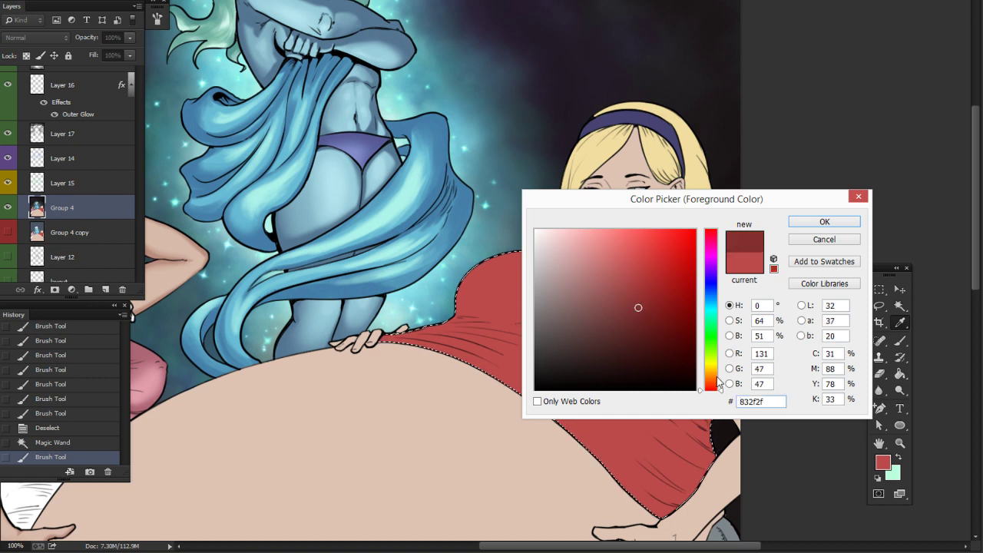
pyautogui.click(714, 238)
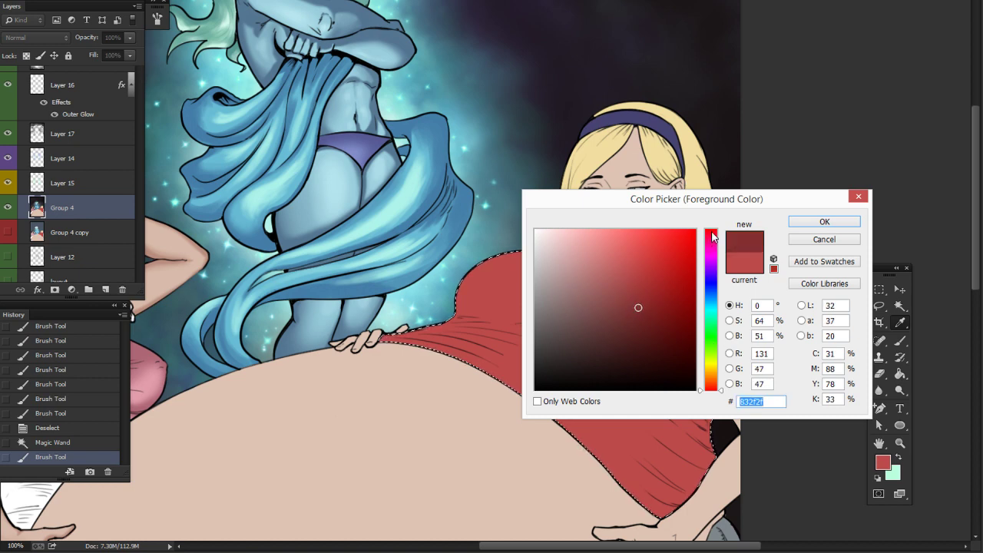
pyautogui.click(824, 221)
# Step: Paint dark red shading along the shirt's upper edge and sleeve with a 59 px brush at 12% hardness
pyautogui.moveTo(635, 337); pyautogui.dragTo(596, 354)
pyautogui.rightClick(604, 345)
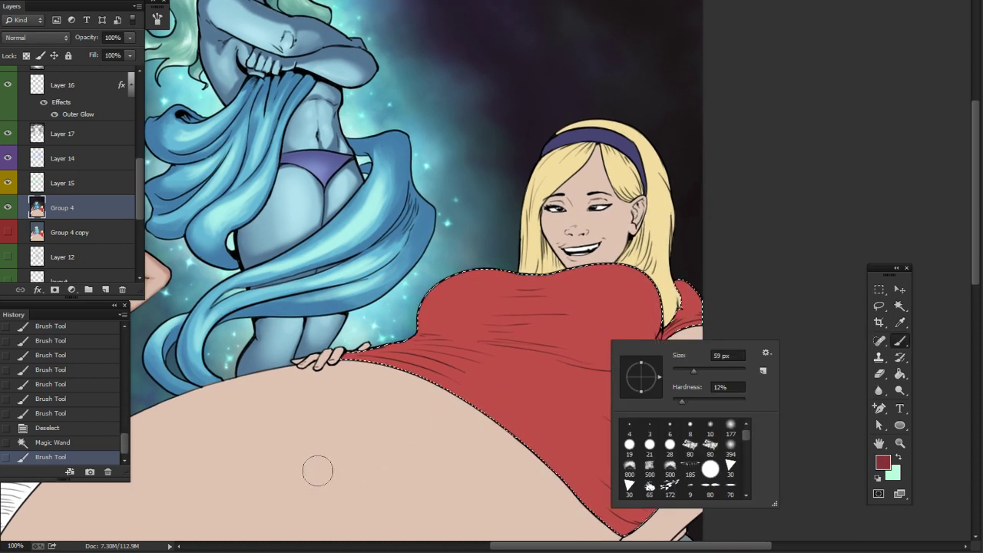
pyautogui.moveTo(415, 324)
pyautogui.mouseDown()
pyautogui.moveTo(422, 309)
pyautogui.moveTo(501, 268)
pyautogui.moveTo(565, 281)
pyautogui.moveTo(649, 342)
pyautogui.moveTo(654, 272)
pyautogui.mouseUp()
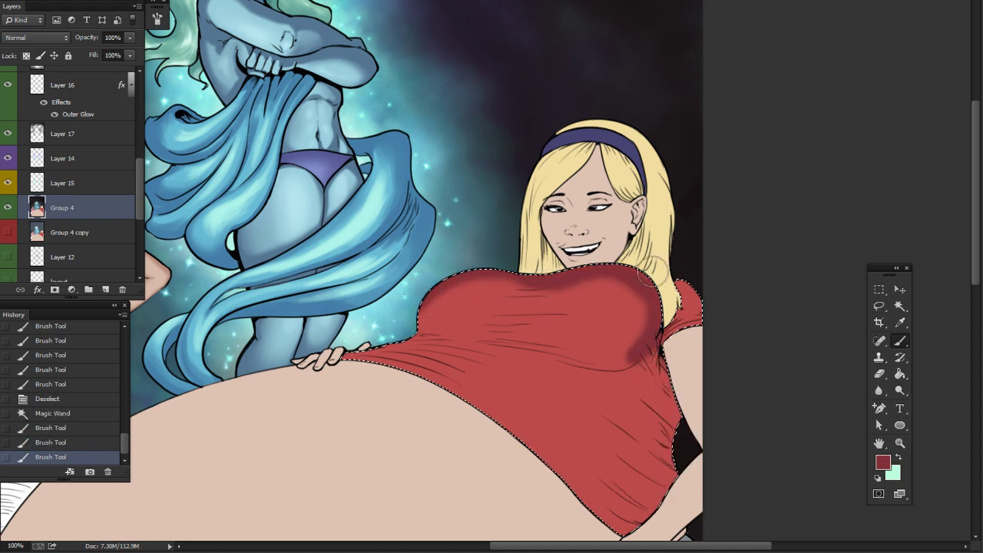
pyautogui.moveTo(693, 298)
pyautogui.mouseDown()
pyautogui.moveTo(680, 302)
pyautogui.moveTo(650, 349)
pyautogui.mouseUp()
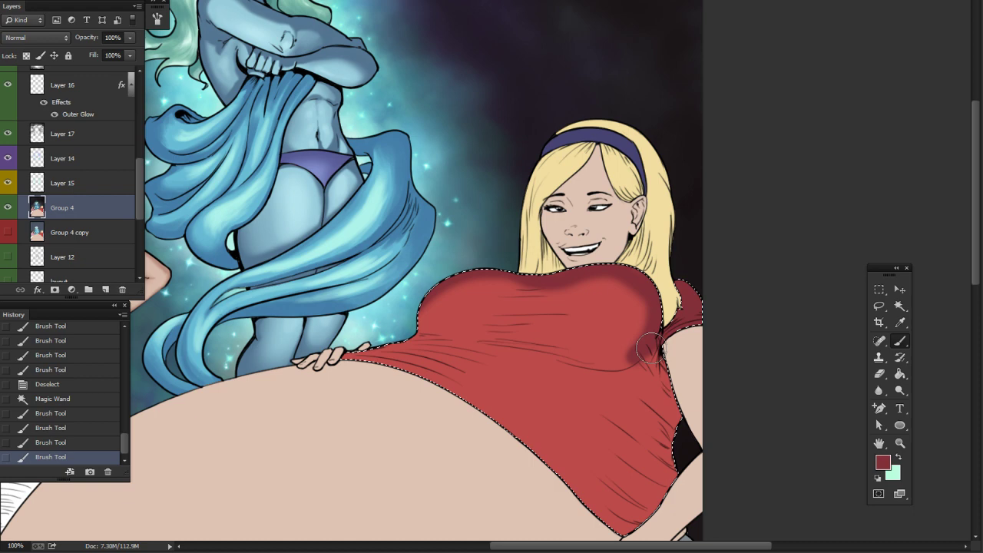
pyautogui.moveTo(639, 294); pyautogui.dragTo(554, 269)
# Step: Shade the shirt's side beneath the arm down to the hem, and darken the curved crease under the bust
pyautogui.moveTo(665, 361)
pyautogui.mouseDown()
pyautogui.moveTo(656, 366)
pyautogui.moveTo(674, 426)
pyautogui.mouseUp()
pyautogui.moveTo(711, 452)
pyautogui.mouseDown()
pyautogui.moveTo(706, 351)
pyautogui.moveTo(652, 419)
pyautogui.mouseUp()
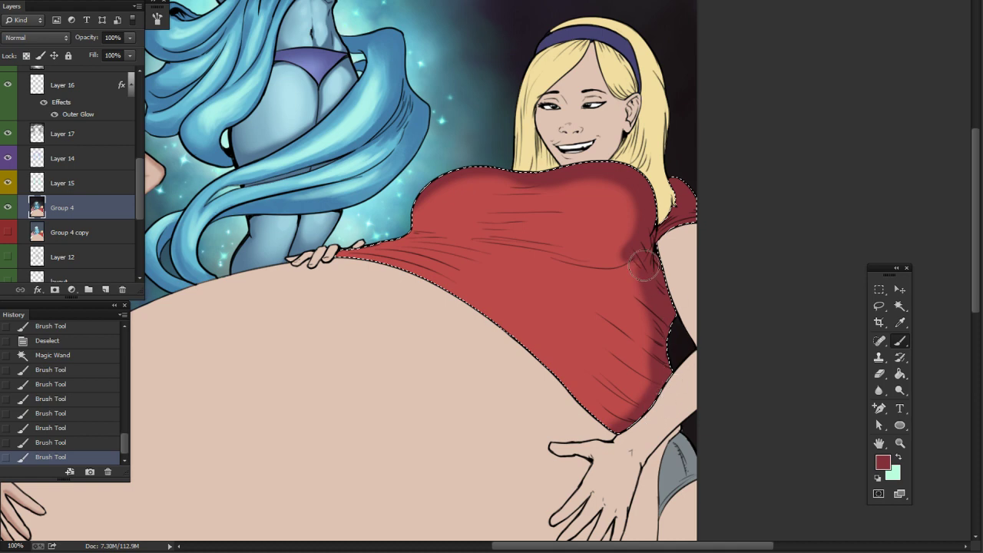
pyautogui.moveTo(644, 266)
pyautogui.mouseDown()
pyautogui.moveTo(587, 273)
pyautogui.moveTo(540, 253)
pyautogui.moveTo(638, 262)
pyautogui.mouseUp()
pyautogui.moveTo(649, 311); pyautogui.dragTo(660, 373)
pyautogui.moveTo(659, 289)
pyautogui.mouseDown()
pyautogui.moveTo(629, 278)
pyautogui.moveTo(652, 405)
pyautogui.mouseUp()
pyautogui.moveTo(640, 326); pyautogui.dragTo(636, 269)
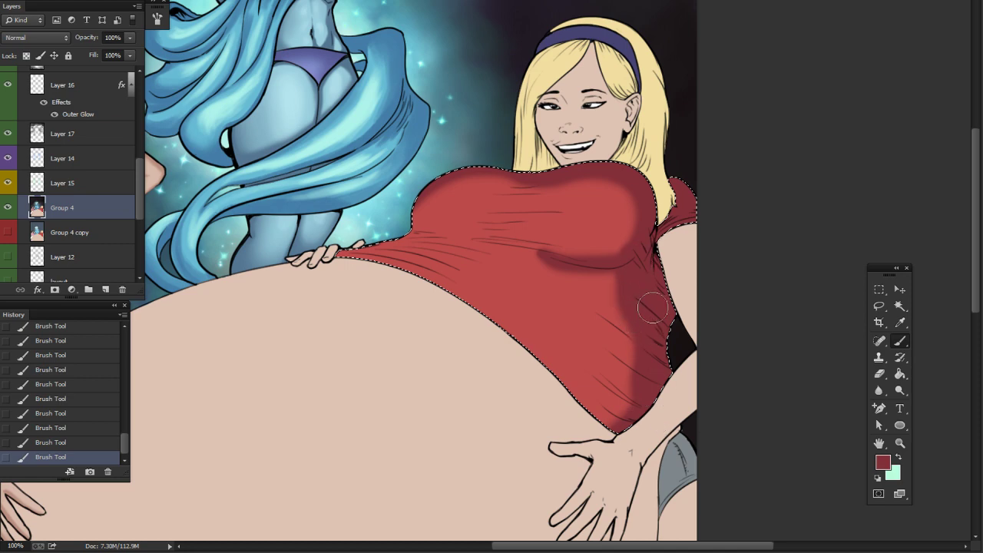
# Step: Extend the dark red shading across the shirt's midsection folds, from the hand across to the far side
pyautogui.moveTo(589, 315); pyautogui.dragTo(652, 368)
pyautogui.moveTo(482, 287)
pyautogui.mouseDown()
pyautogui.moveTo(508, 225)
pyautogui.moveTo(579, 232)
pyautogui.moveTo(479, 262)
pyautogui.moveTo(474, 293)
pyautogui.moveTo(404, 307)
pyautogui.mouseUp()
pyautogui.moveTo(477, 290); pyautogui.dragTo(549, 295)
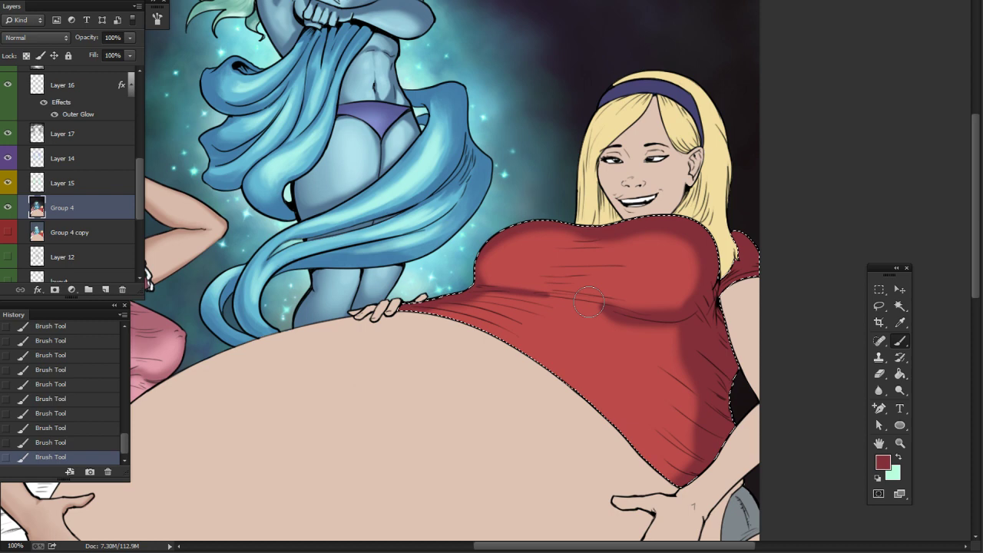
pyautogui.moveTo(641, 315); pyautogui.dragTo(681, 341)
pyautogui.moveTo(593, 321); pyautogui.dragTo(715, 359)
# Step: Enlarge the brush to 83 px and broaden the shading along the shirt's side and upper edge
pyautogui.rightClick(757, 323)
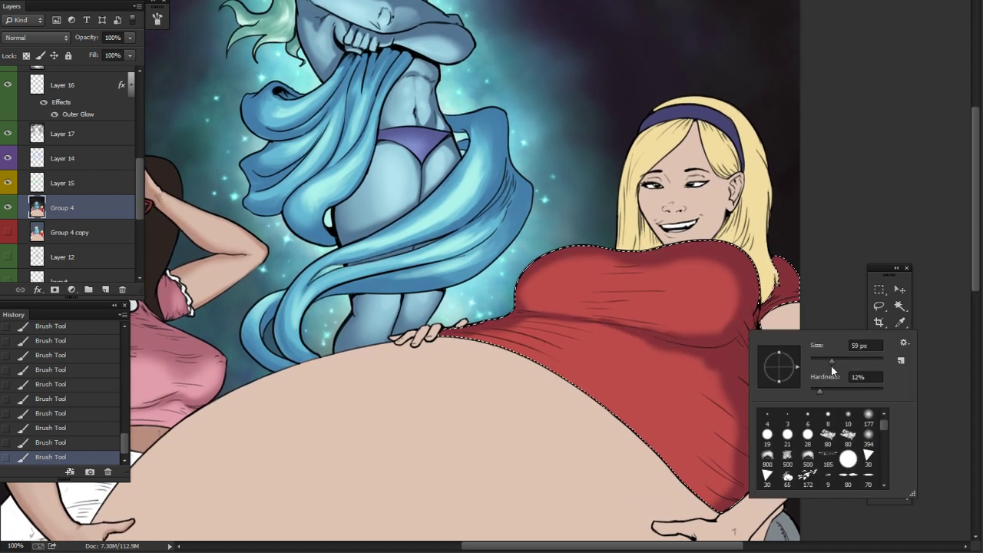
pyautogui.moveTo(842, 361); pyautogui.dragTo(841, 361)
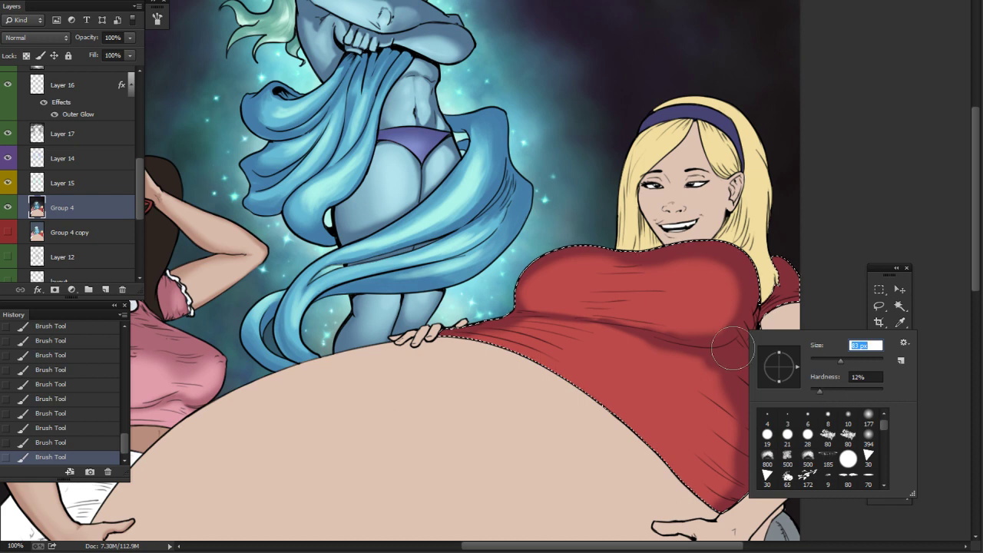
pyautogui.click(764, 282)
pyautogui.moveTo(736, 335)
pyautogui.mouseDown()
pyautogui.moveTo(746, 281)
pyautogui.moveTo(696, 244)
pyautogui.mouseUp()
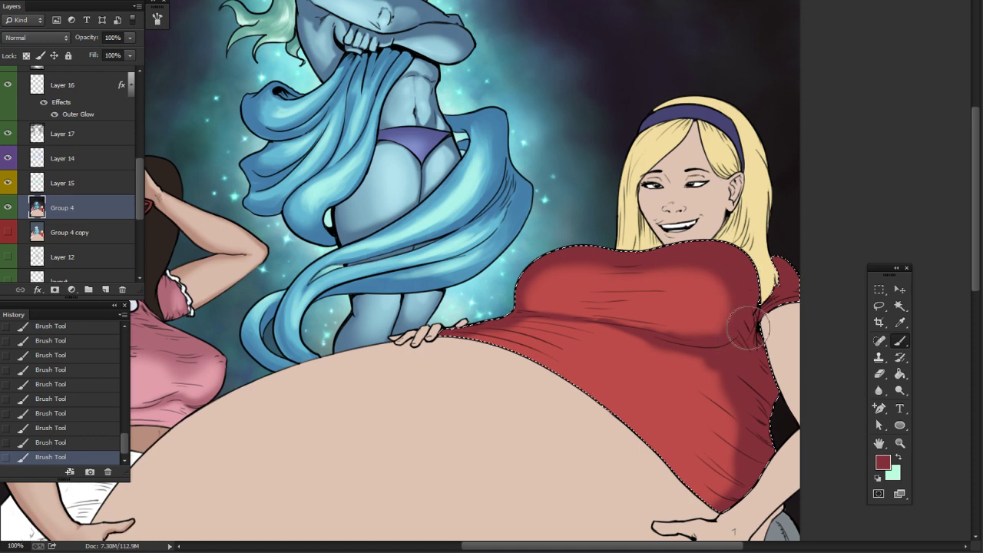
# Step: Set the brush to 128 px with 4% hardness for softer shirt shading
pyautogui.moveTo(731, 372); pyautogui.dragTo(663, 384)
pyautogui.rightClick(650, 356)
pyautogui.click(755, 383)
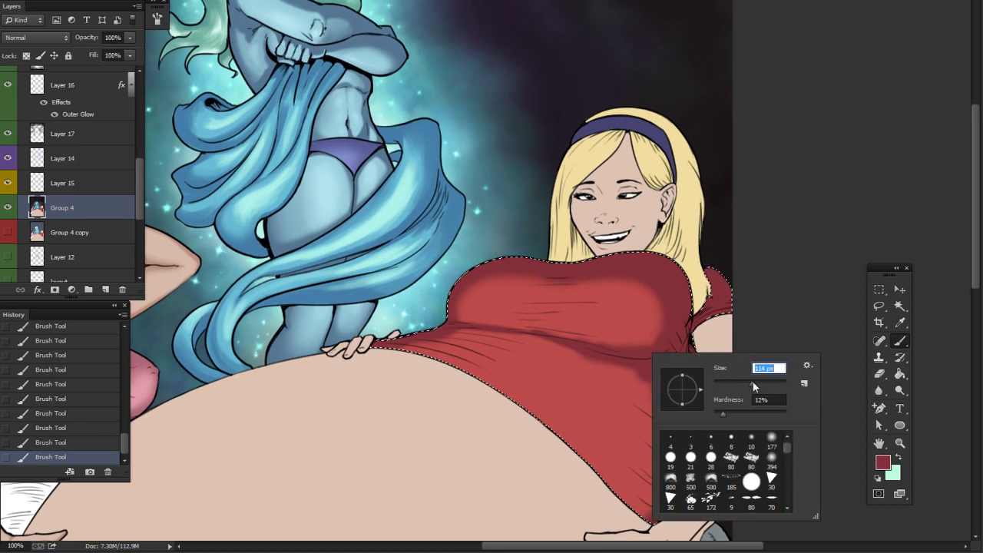
pyautogui.click(718, 414)
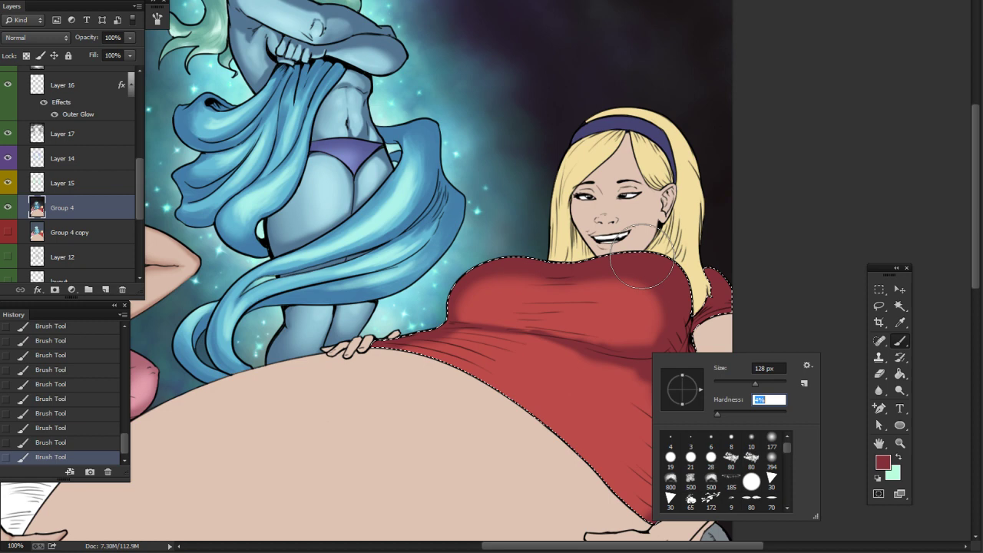
pyautogui.press('Return')
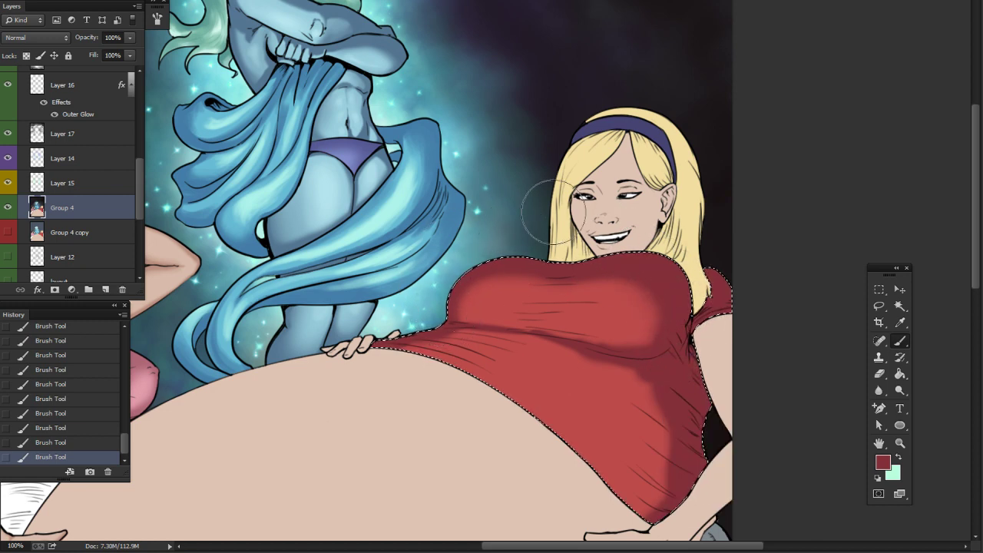
# Step: Switch to the textured 80 px brush preset and reduce its size to 8 px for the shirt's fine creases
pyautogui.rightClick(590, 294)
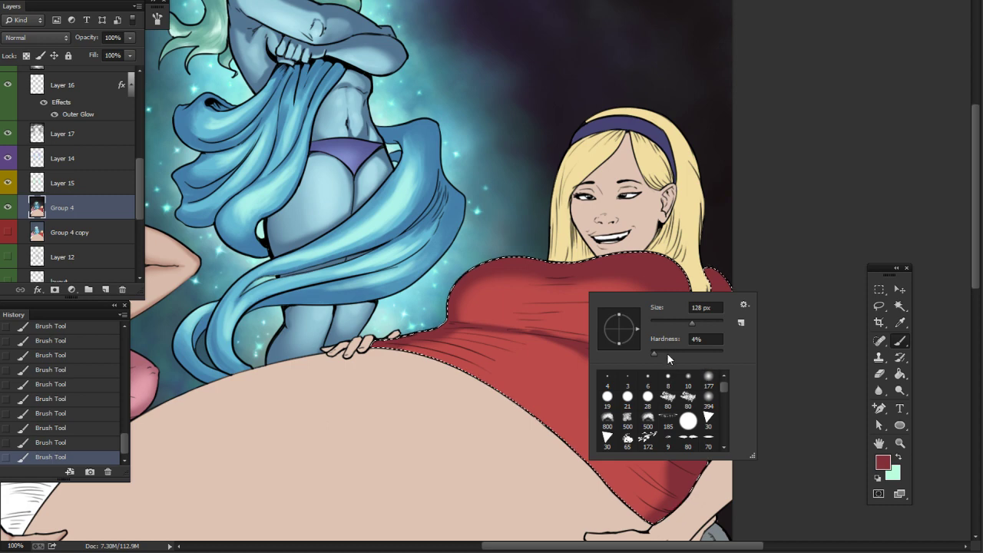
pyautogui.click(781, 254)
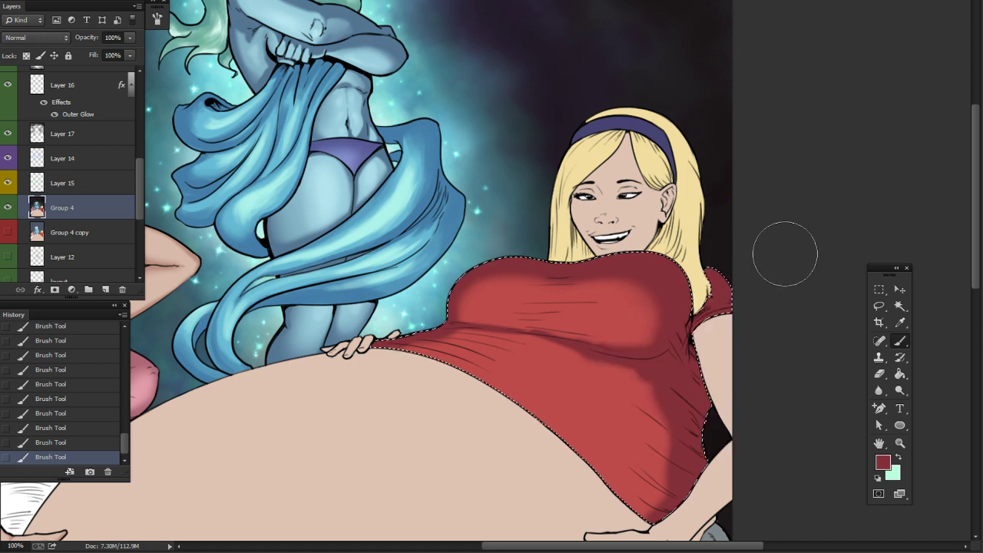
pyautogui.hotkey('ctrl', '+')
pyautogui.moveTo(763, 452); pyautogui.dragTo(658, 233)
pyautogui.rightClick(636, 274)
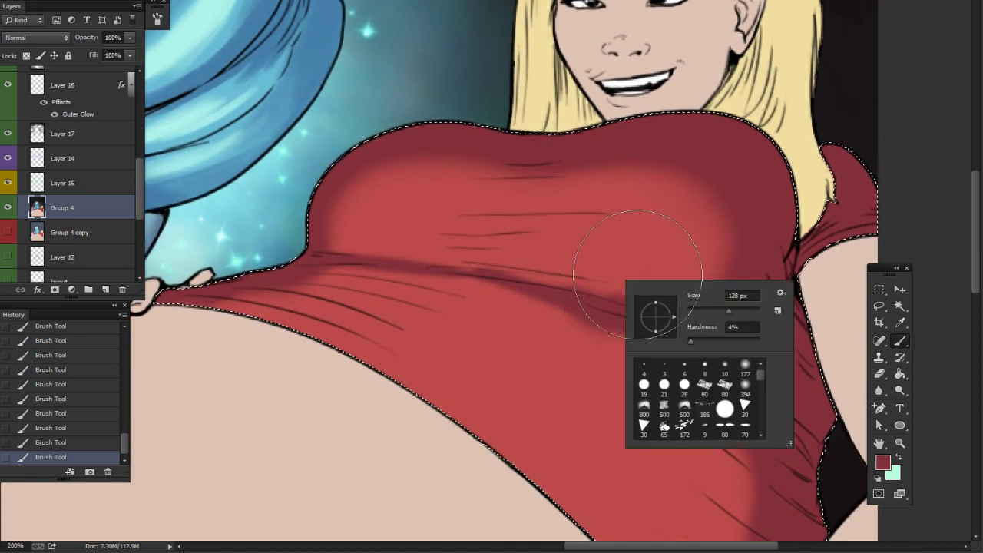
pyautogui.click(725, 384)
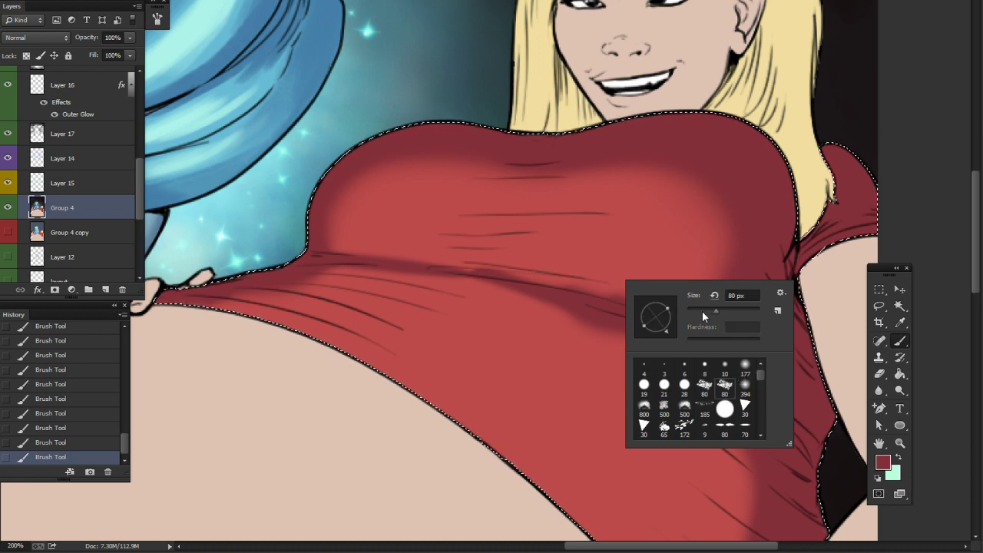
pyautogui.click(692, 310)
pyautogui.click(749, 154)
pyautogui.moveTo(640, 231); pyautogui.dragTo(746, 330)
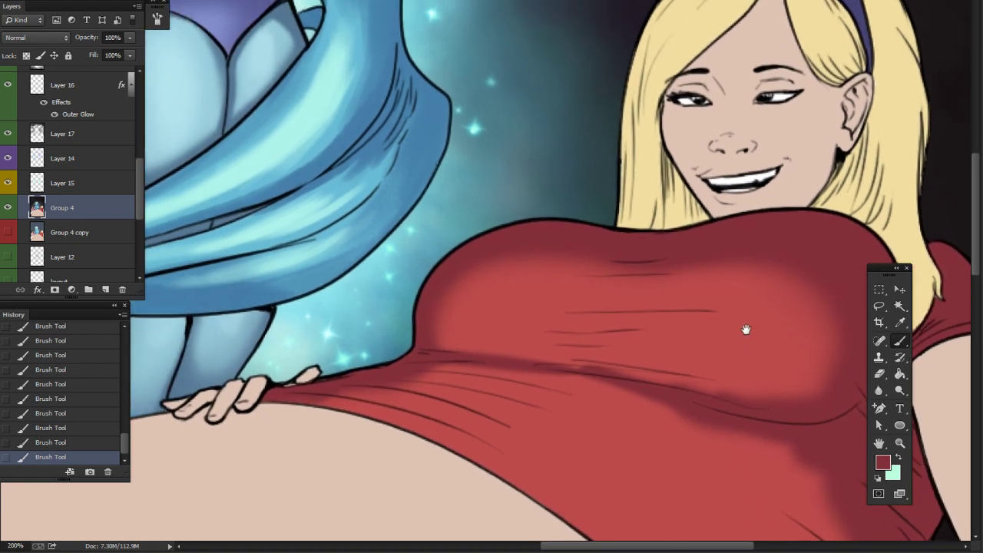
pyautogui.rightClick(746, 329)
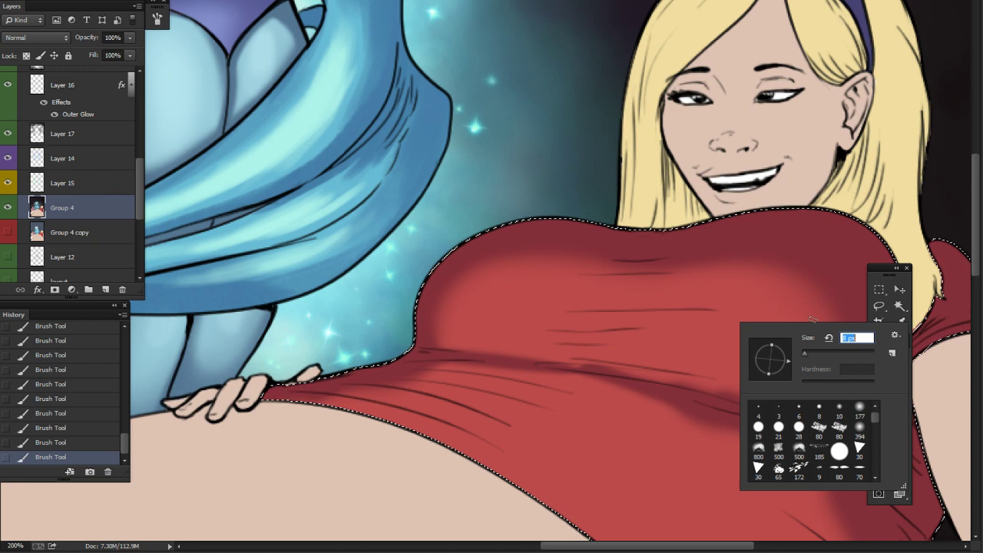
pyautogui.click(747, 241)
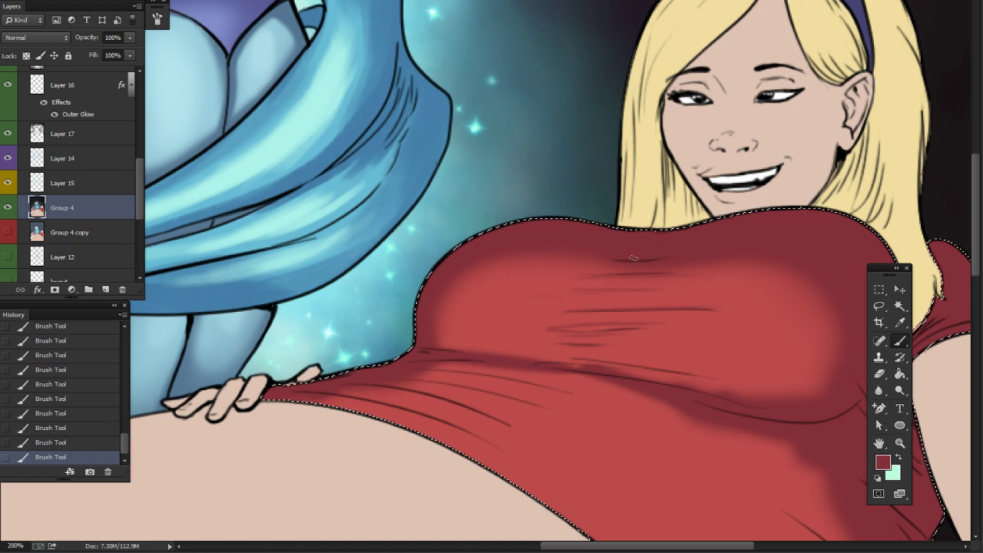
# Step: Refine the fine creases across the bust and beside the armpit, alternating between the sampled lighter red and dark red
pyautogui.keyDown('alt'); pyautogui.click(750, 329); pyautogui.keyUp('alt')
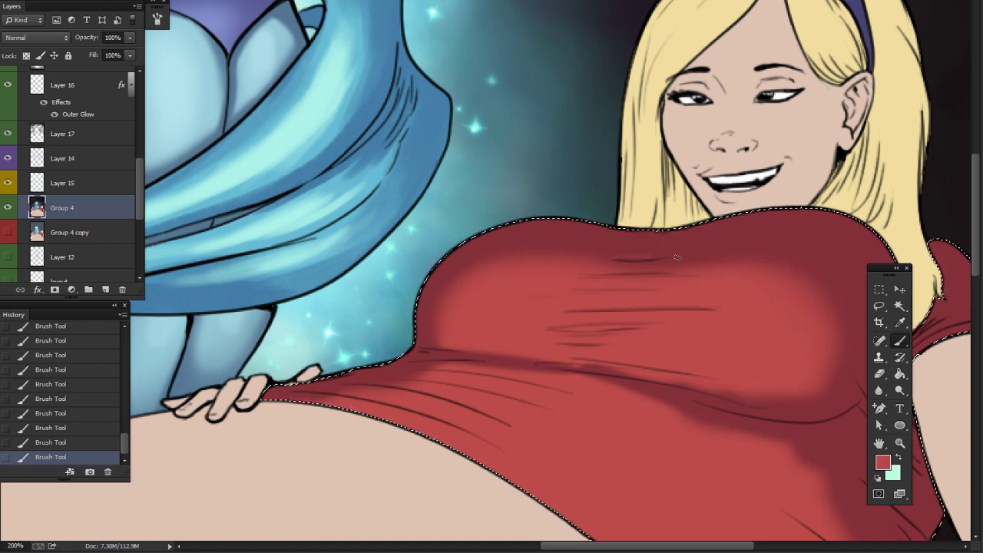
pyautogui.moveTo(711, 339); pyautogui.dragTo(673, 311)
pyautogui.keyDown('alt'); pyautogui.click(806, 235); pyautogui.keyUp('alt')
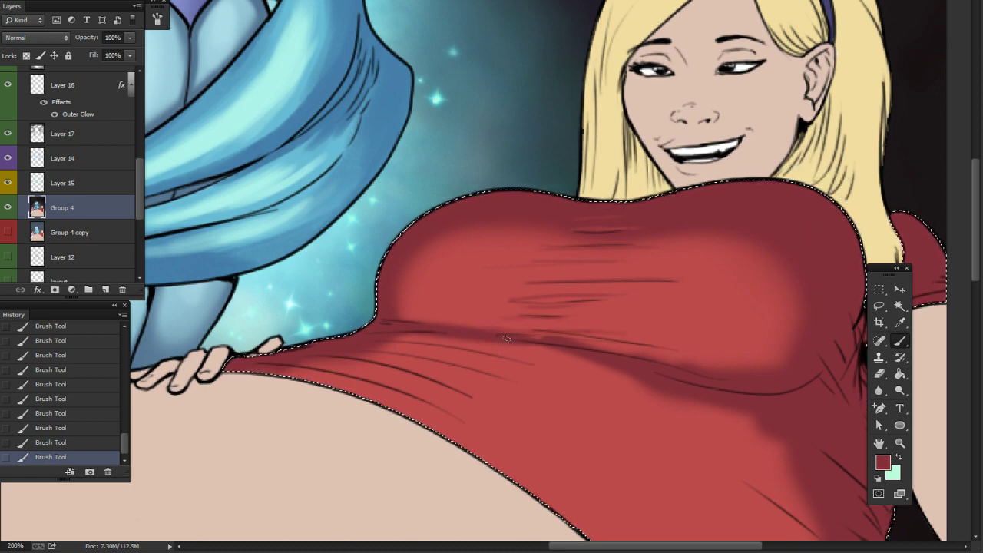
pyautogui.moveTo(665, 401); pyautogui.dragTo(643, 348)
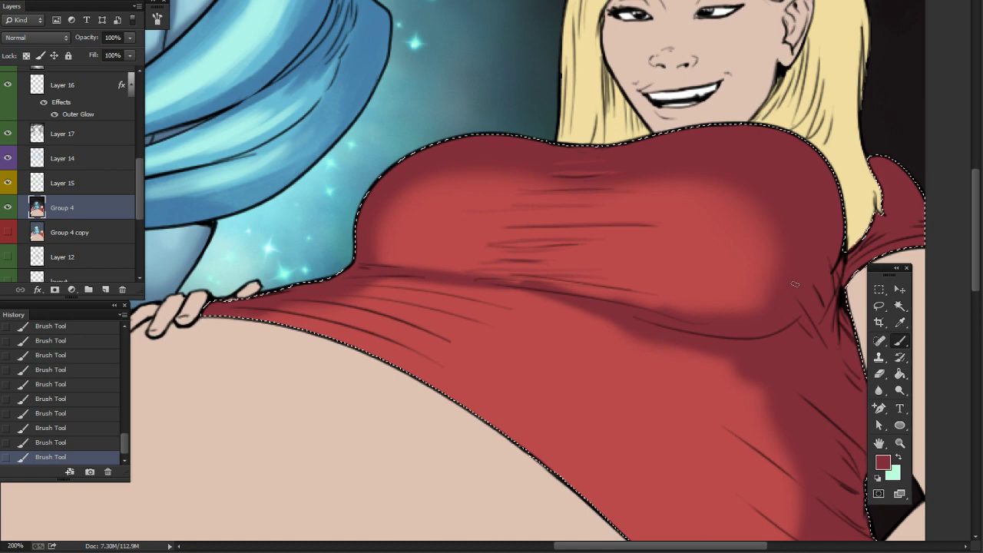
pyautogui.moveTo(796, 368); pyautogui.dragTo(651, 380)
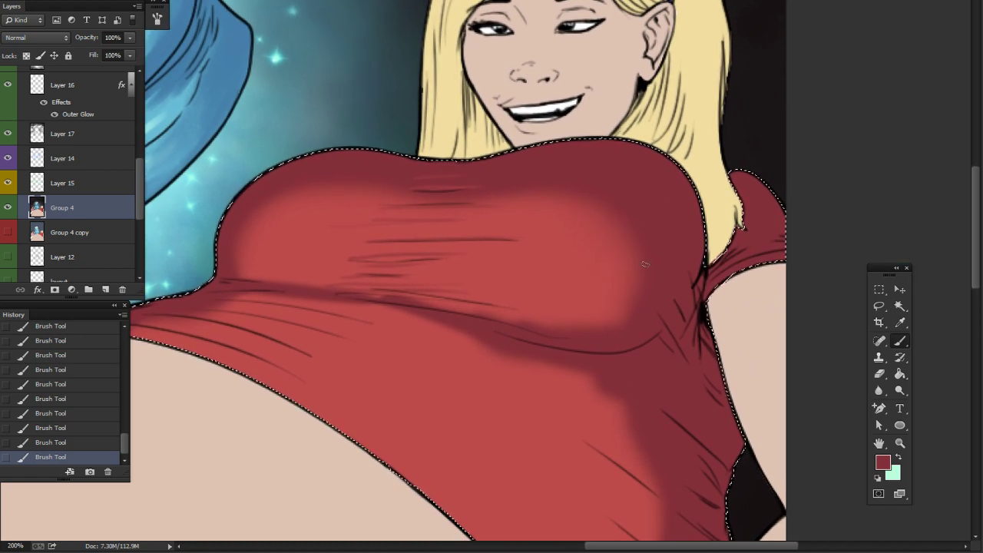
# Step: Switch to a soft round brush, ending at 27 px with 0% hardness, and smooth the shadow edges around and under the bust
pyautogui.rightClick(637, 354)
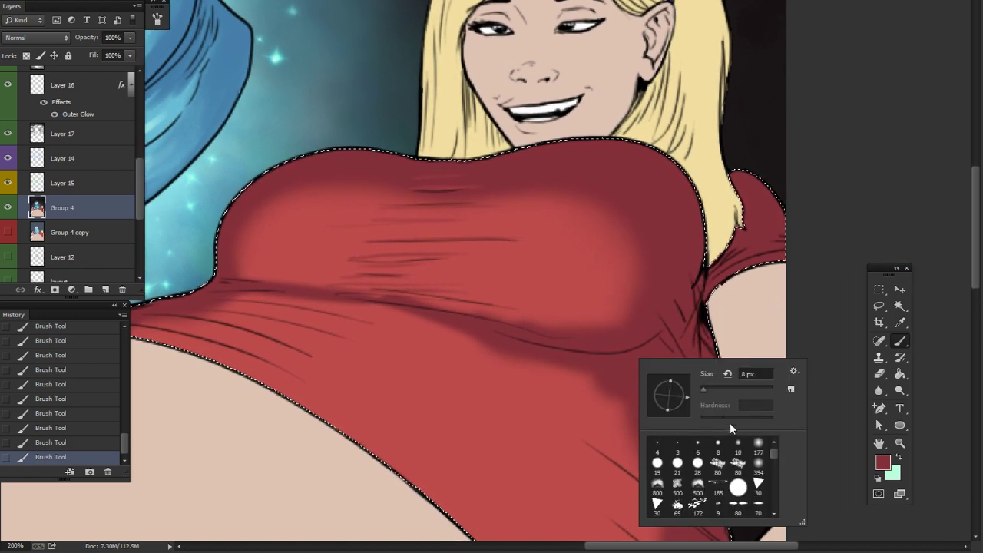
pyautogui.click(552, 339)
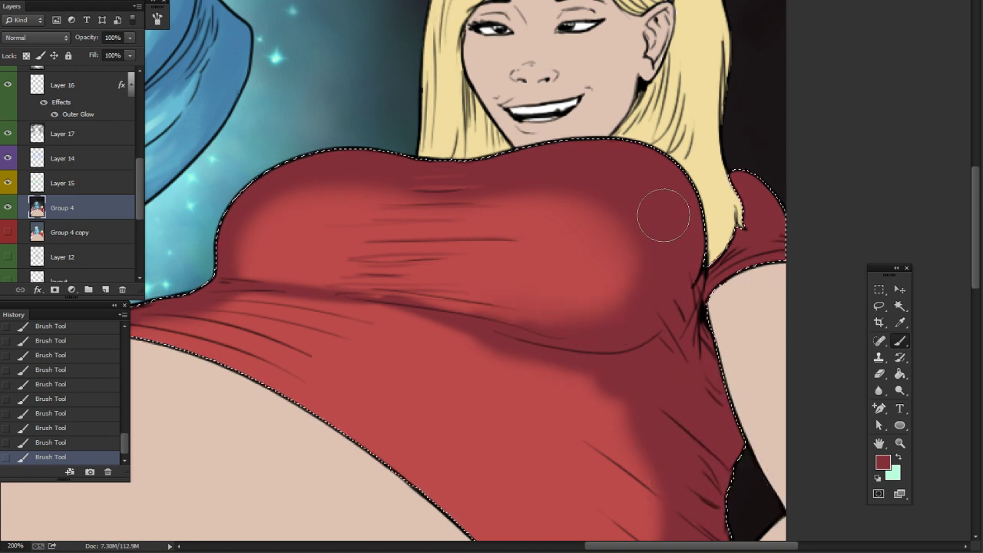
pyautogui.scroll(-5, 661, 212)
pyautogui.rightClick(614, 278)
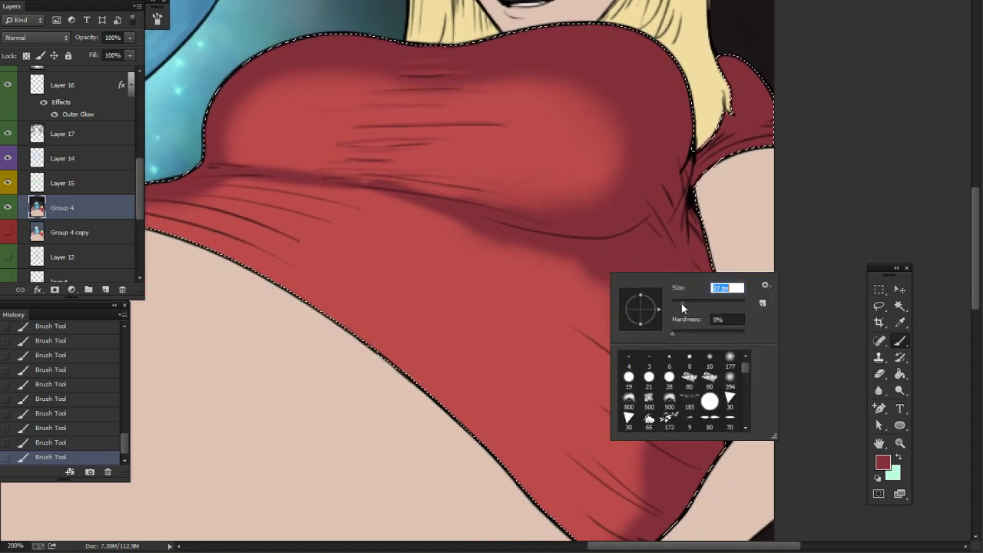
pyautogui.press('Return')
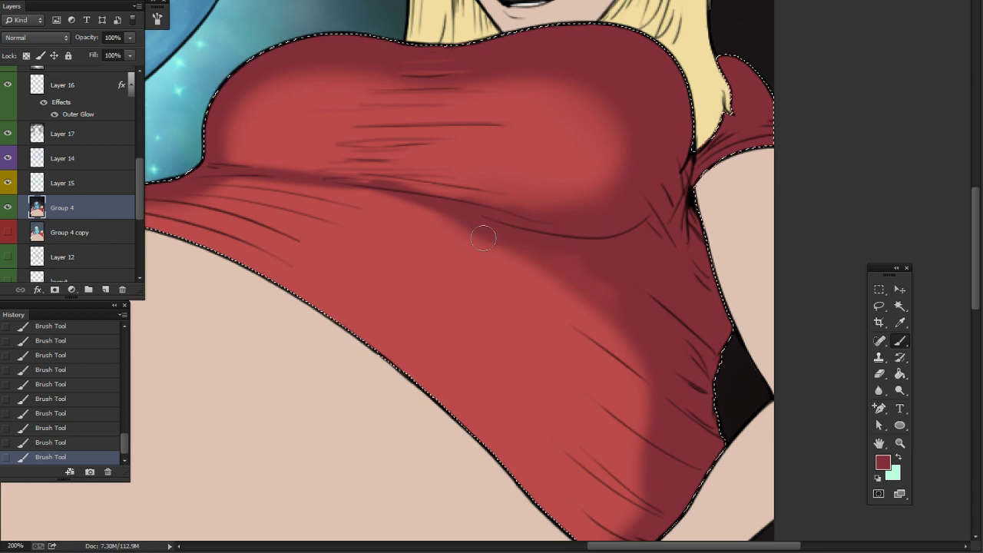
# Step: Paint soft dark red shadows along the diagonal fold lines on the shirt's lower side
pyautogui.moveTo(488, 233)
pyautogui.mouseDown()
pyautogui.moveTo(536, 258)
pyautogui.moveTo(742, 426)
pyautogui.mouseUp()
pyautogui.moveTo(569, 318); pyautogui.dragTo(742, 432)
pyautogui.moveTo(686, 465)
pyautogui.mouseDown()
pyautogui.moveTo(538, 333)
pyautogui.moveTo(707, 424)
pyautogui.mouseUp()
pyautogui.moveTo(717, 379)
pyautogui.mouseDown()
pyautogui.moveTo(665, 342)
pyautogui.moveTo(644, 343)
pyautogui.mouseUp()
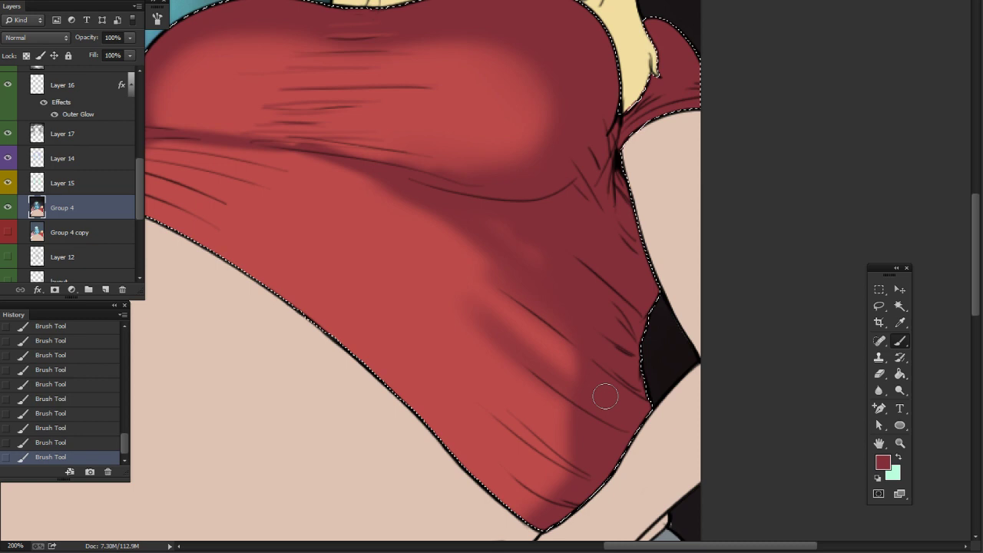
# Step: Set the brush to 41 px with 31% hardness and paint a tapered dark fold near the shirt's lower hem
pyautogui.rightClick(572, 419)
pyautogui.click(661, 473)
pyautogui.click(654, 417)
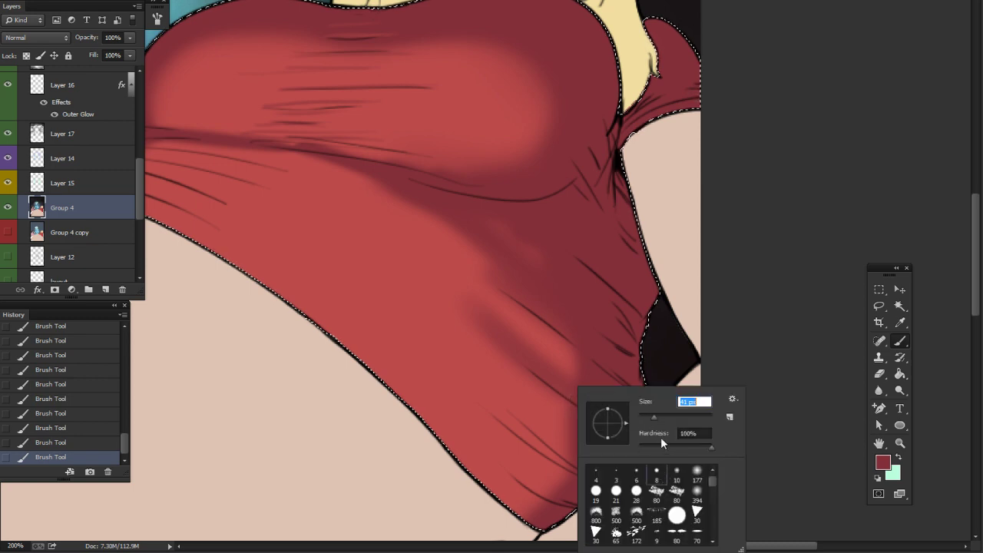
pyautogui.click(662, 447)
pyautogui.click(666, 347)
pyautogui.moveTo(614, 482); pyautogui.dragTo(492, 390)
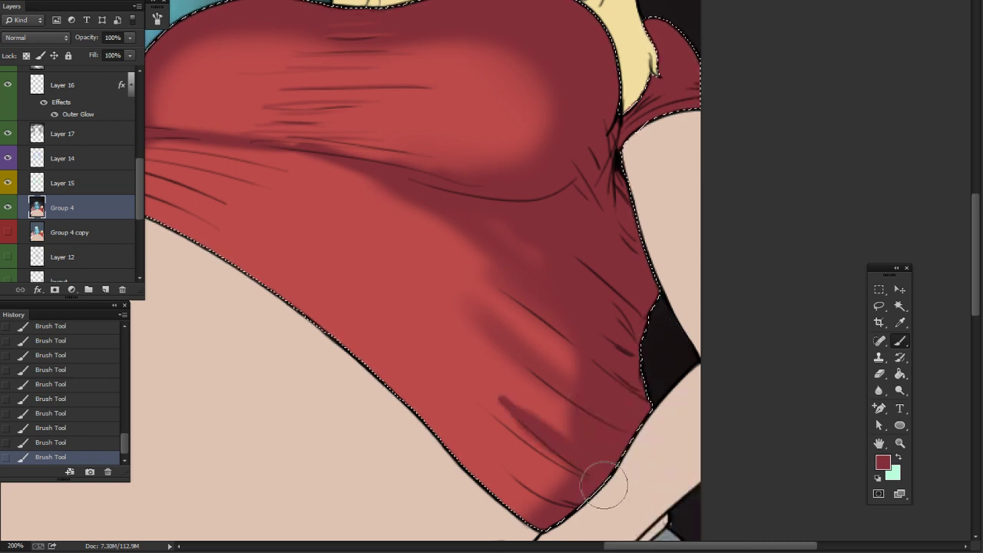
pyautogui.moveTo(606, 485); pyautogui.dragTo(459, 367)
# Step: Reduce the brush size and add a second, narrower fold shadow just above the shirt's lower tip
pyautogui.moveTo(610, 423); pyautogui.dragTo(724, 333)
pyautogui.rightClick(656, 378)
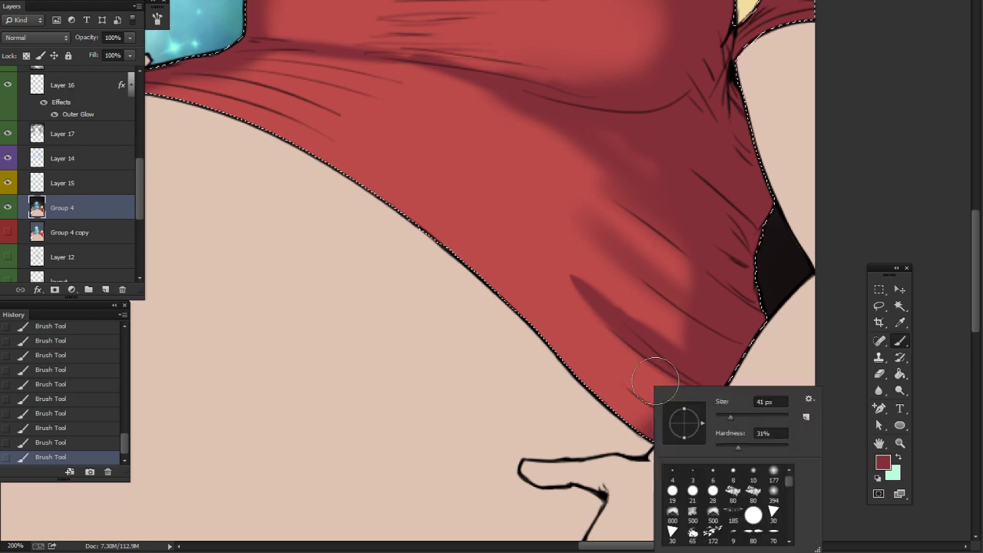
pyautogui.click(725, 414)
pyautogui.moveTo(567, 329); pyautogui.dragTo(676, 413)
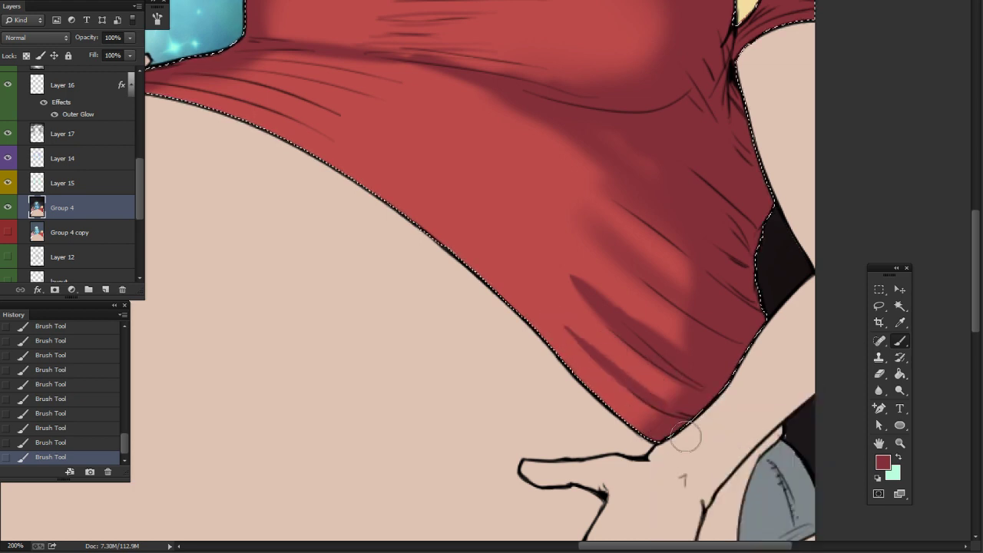
# Step: Paint dark red fold shadows fanning out from the hand that pulls the shirt's narrow end
pyautogui.moveTo(715, 305); pyautogui.dragTo(825, 356)
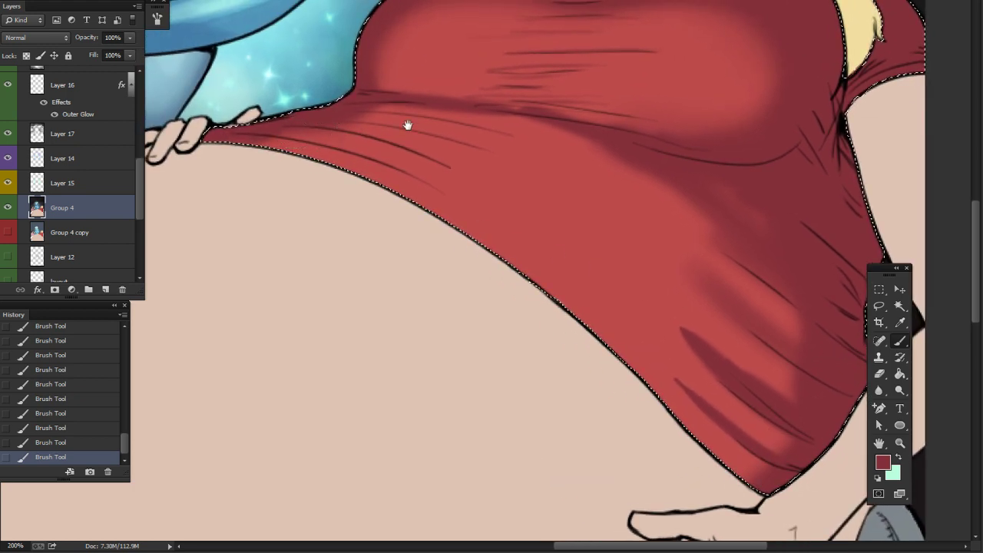
pyautogui.moveTo(881, 444)
pyautogui.mouseDown()
pyautogui.moveTo(887, 455)
pyautogui.moveTo(906, 454)
pyautogui.mouseUp()
pyautogui.moveTo(828, 438); pyautogui.dragTo(450, 318)
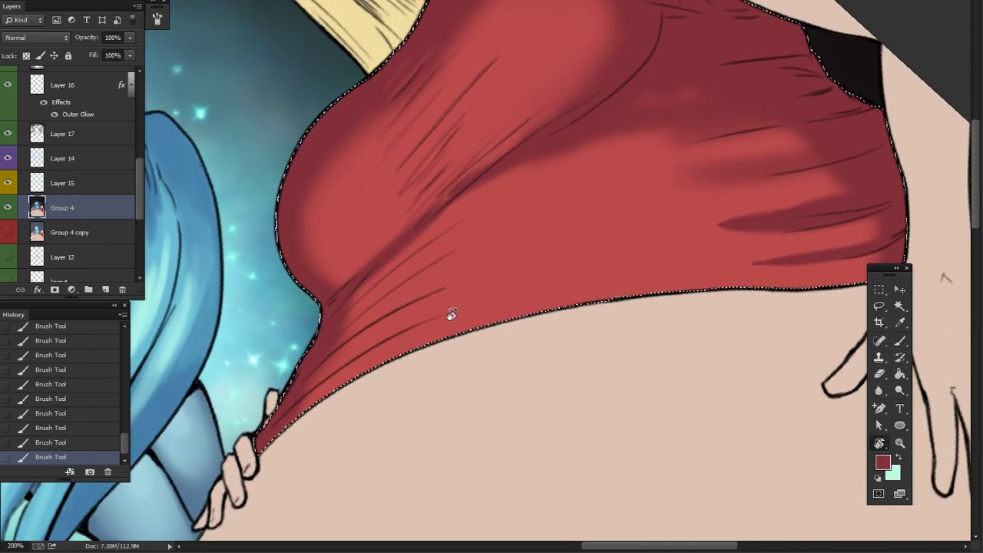
pyautogui.click(900, 341)
pyautogui.moveTo(275, 423)
pyautogui.mouseDown()
pyautogui.moveTo(405, 320)
pyautogui.moveTo(431, 318)
pyautogui.moveTo(273, 419)
pyautogui.moveTo(343, 366)
pyautogui.moveTo(482, 306)
pyautogui.mouseUp()
pyautogui.moveTo(312, 374)
pyautogui.mouseDown()
pyautogui.moveTo(546, 259)
pyautogui.moveTo(315, 360)
pyautogui.moveTo(470, 243)
pyautogui.mouseUp()
pyautogui.moveTo(325, 325); pyautogui.dragTo(428, 237)
# Step: Sample the lighter red and paint light streaks between the dark folds near the gripping hand
pyautogui.moveTo(545, 264); pyautogui.dragTo(494, 299)
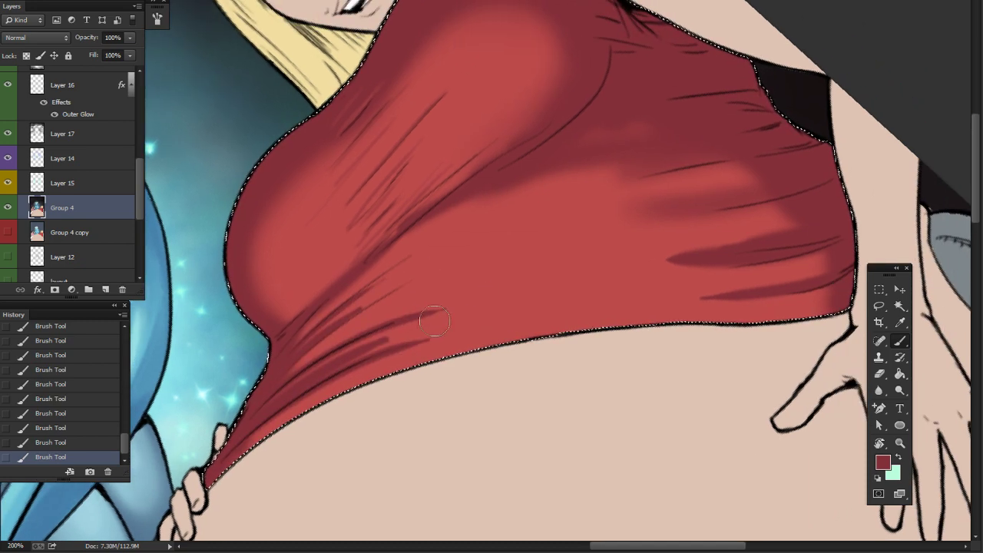
pyautogui.keyDown('alt'); pyautogui.click(464, 317); pyautogui.keyUp('alt')
pyautogui.moveTo(301, 383); pyautogui.dragTo(390, 342)
pyautogui.moveTo(338, 362)
pyautogui.mouseDown()
pyautogui.moveTo(439, 320)
pyautogui.moveTo(390, 339)
pyautogui.moveTo(426, 322)
pyautogui.mouseUp()
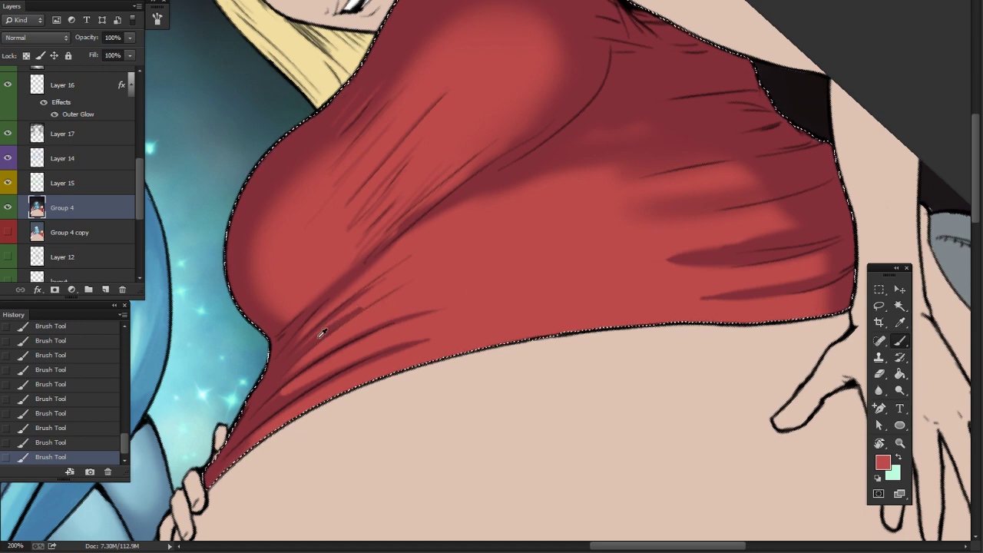
pyautogui.moveTo(352, 317); pyautogui.dragTo(389, 292)
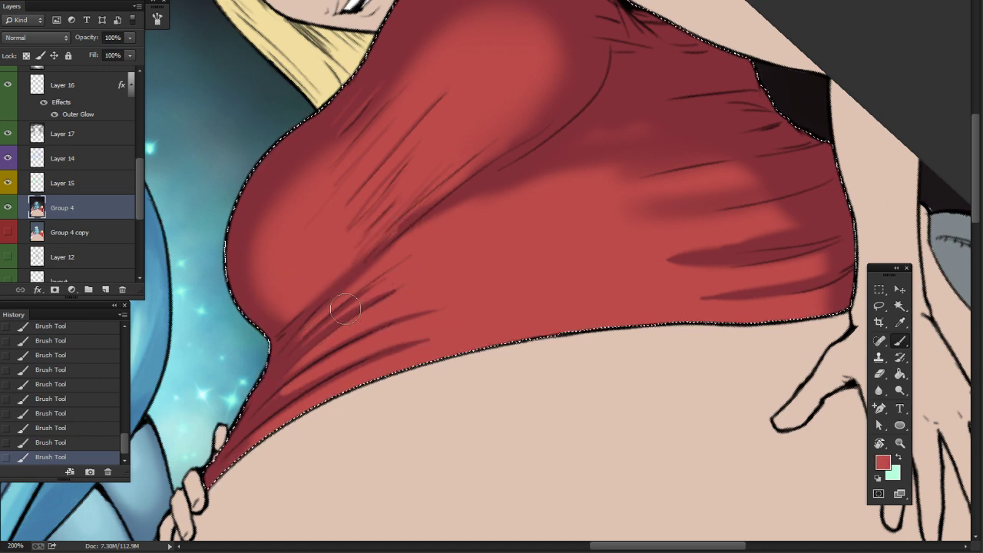
# Step: Extend the dark red folds from the gripping hand up along the crease under the bust
pyautogui.moveTo(312, 337); pyautogui.dragTo(435, 251)
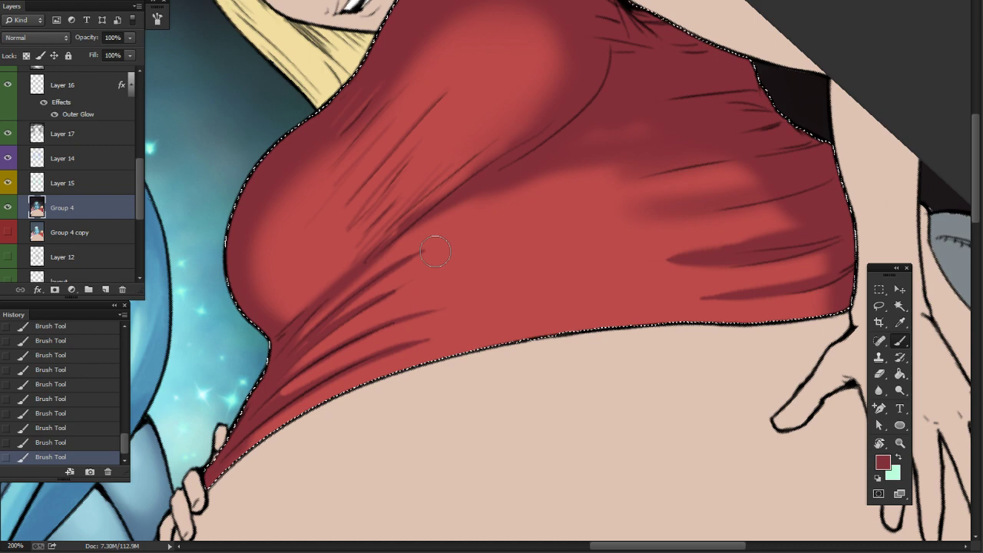
pyautogui.moveTo(379, 290); pyautogui.dragTo(495, 214)
pyautogui.moveTo(537, 254); pyautogui.dragTo(520, 254)
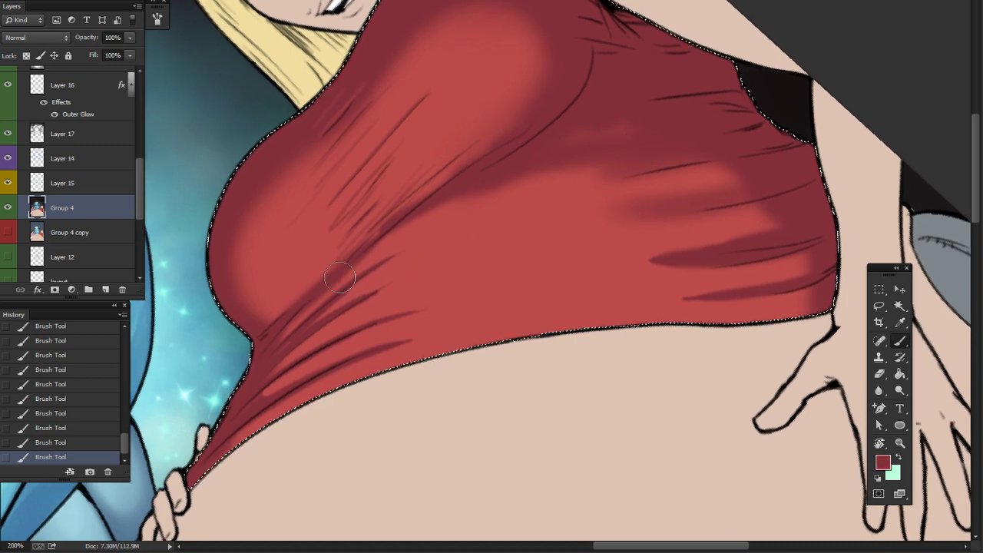
pyautogui.moveTo(339, 277); pyautogui.dragTo(440, 204)
pyautogui.moveTo(372, 250); pyautogui.dragTo(284, 334)
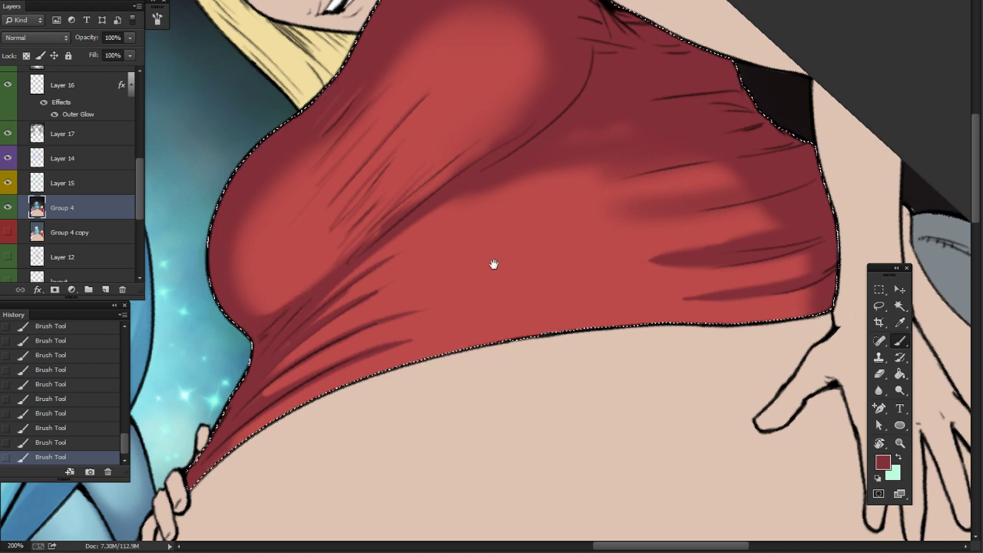
pyautogui.hscroll(-2, 491, 263)
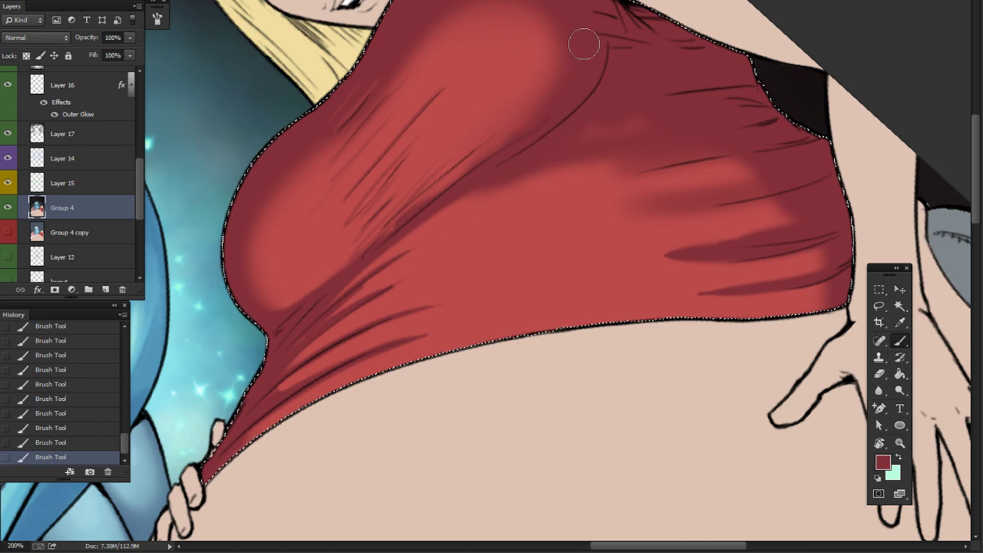
pyautogui.moveTo(612, 152); pyautogui.dragTo(590, 162)
pyautogui.moveTo(702, 148); pyautogui.dragTo(670, 123)
pyautogui.moveTo(257, 295); pyautogui.dragTo(390, 296)
pyautogui.hscroll(-2, 210, 225)
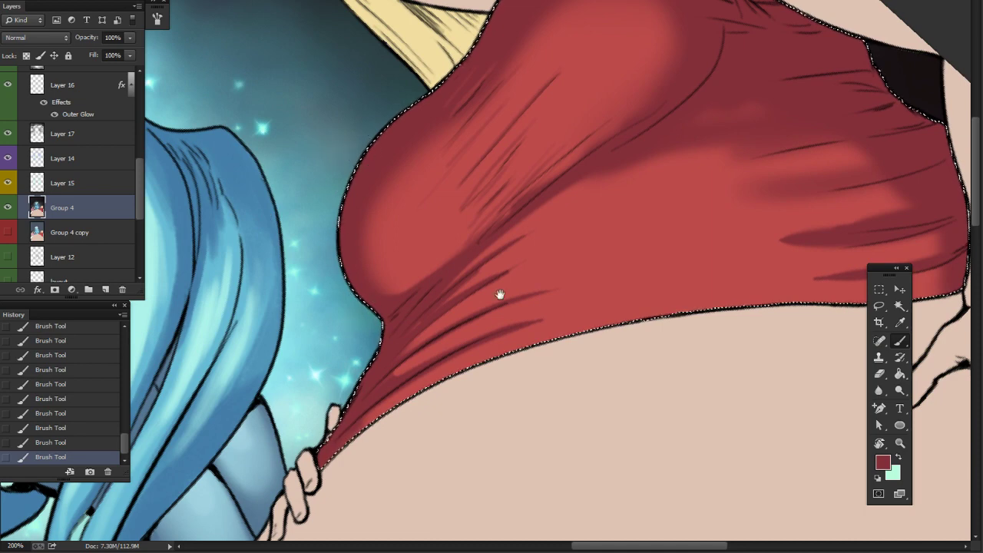
pyautogui.hscroll(6, 500, 292)
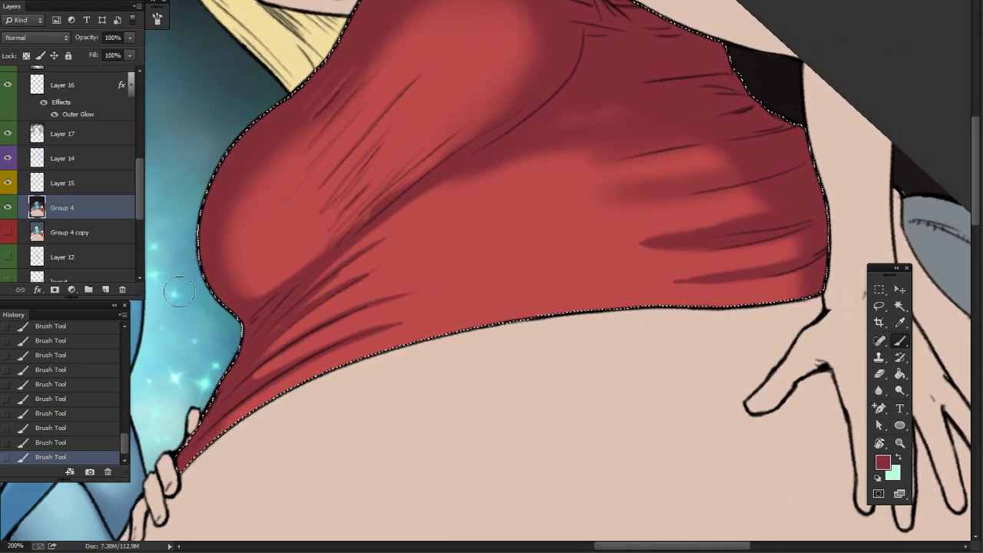
# Step: Sample the lighter red and thin the two dark fold shadows near the hem with a small 0% hardness brush
pyautogui.keyDown('alt'); pyautogui.click(607, 241); pyautogui.keyUp('alt')
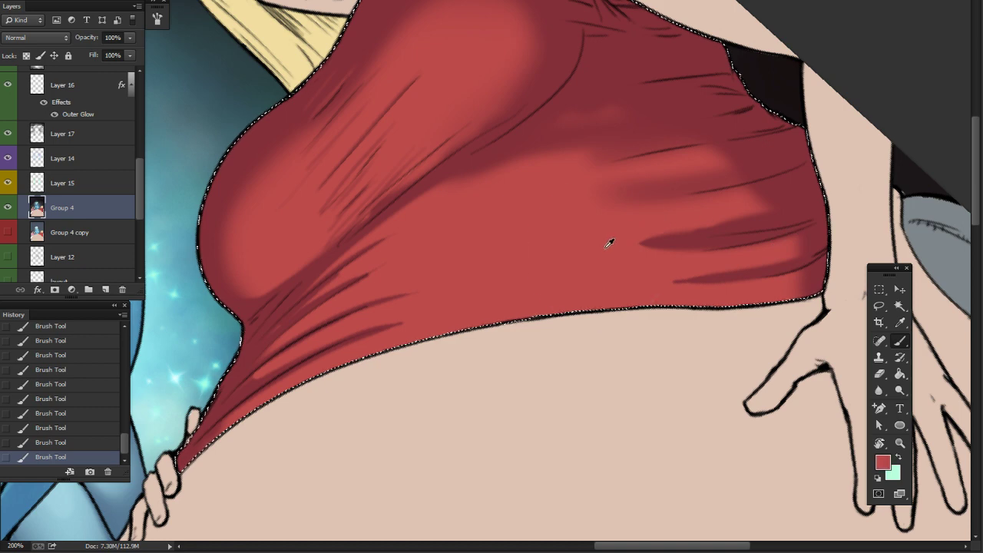
pyautogui.rightClick(716, 241)
pyautogui.press('Escape')
pyautogui.rightClick(705, 232)
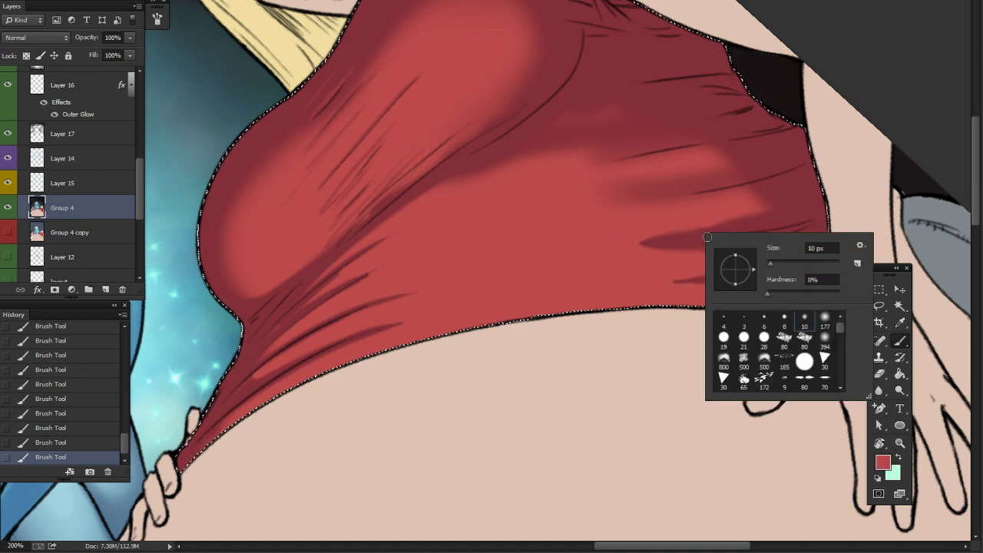
pyautogui.moveTo(772, 264); pyautogui.dragTo(774, 264)
pyautogui.moveTo(645, 238); pyautogui.dragTo(727, 221)
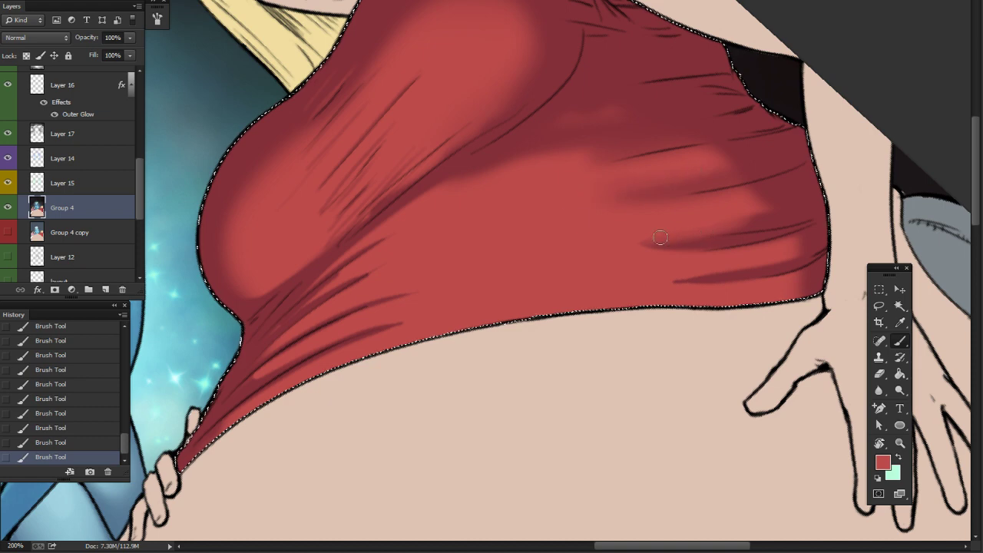
pyautogui.moveTo(674, 283); pyautogui.dragTo(760, 263)
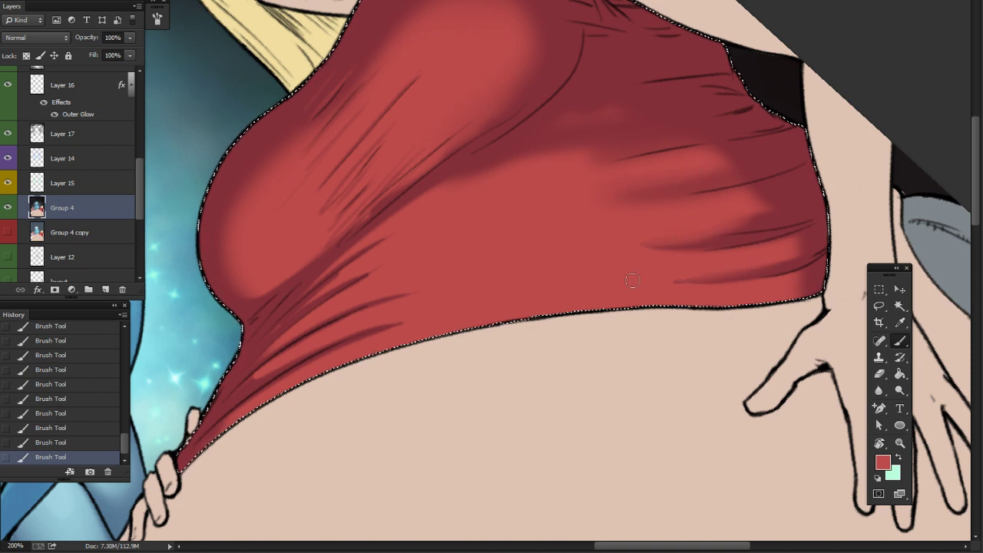
# Step: Sample the dark red and deepen the fold shadows at the shirt's lower side corner with a larger soft brush
pyautogui.scroll(1, 651, 275)
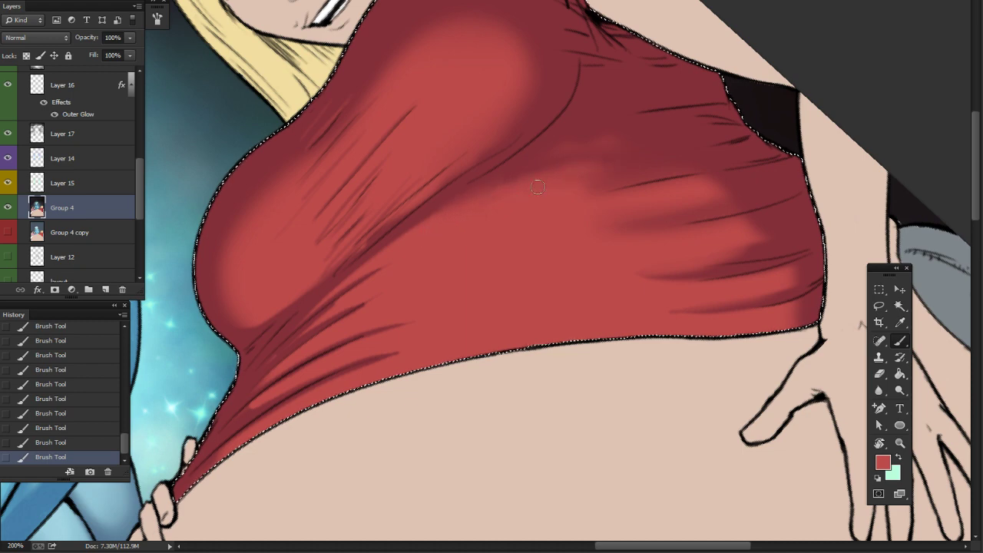
pyautogui.keyDown('alt'); pyautogui.click(677, 138); pyautogui.keyUp('alt')
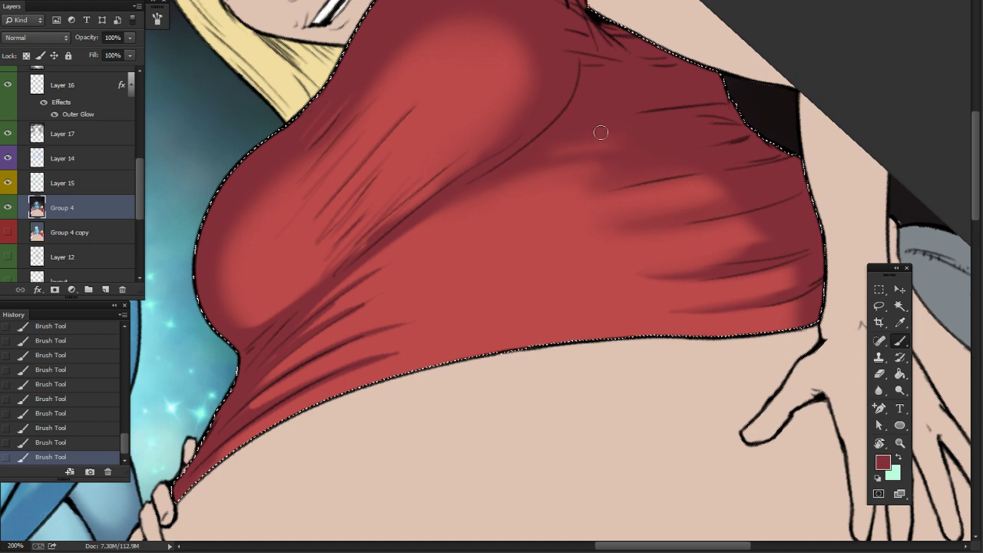
pyautogui.moveTo(715, 265); pyautogui.dragTo(660, 276)
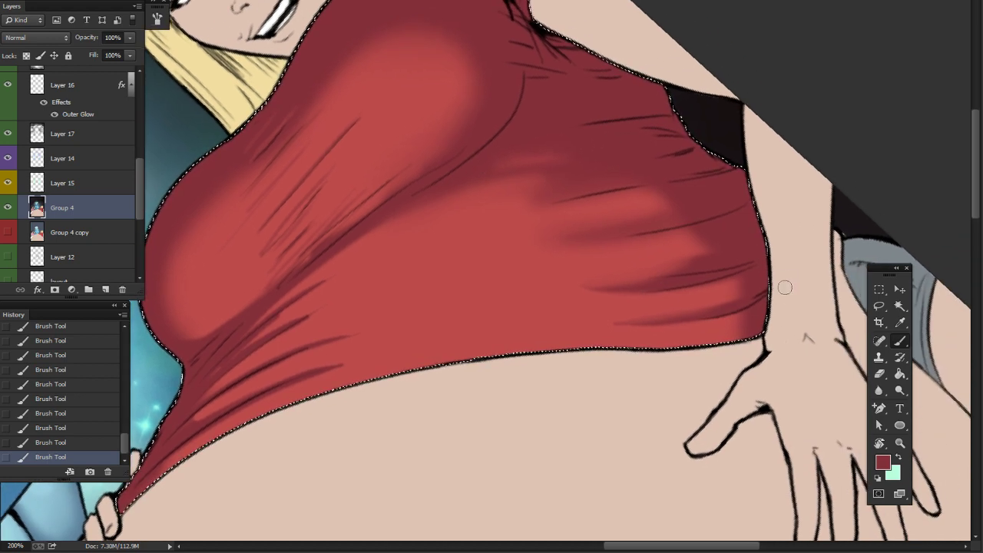
pyautogui.click(880, 446)
pyautogui.moveTo(774, 418); pyautogui.dragTo(533, 441)
pyautogui.moveTo(623, 400); pyautogui.dragTo(692, 377)
pyautogui.press('b')
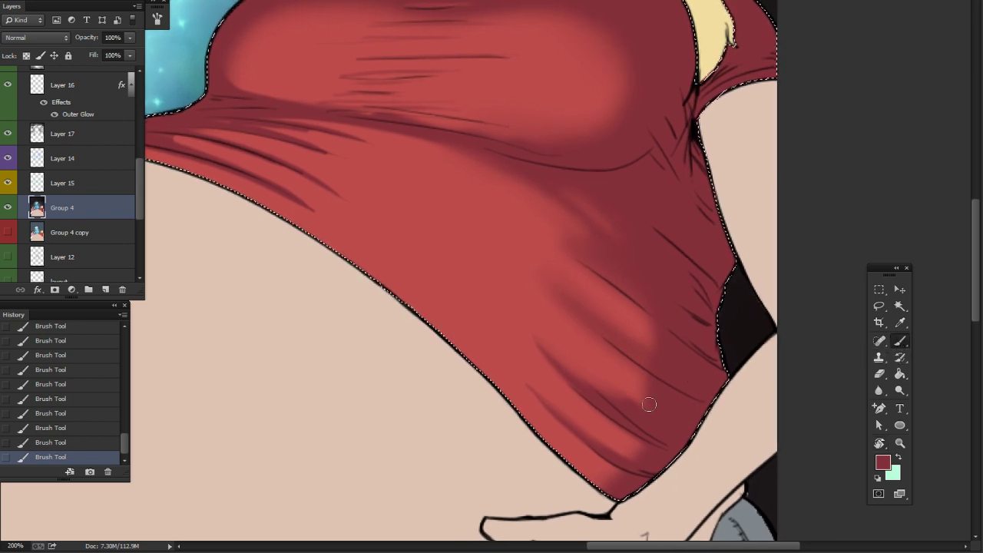
pyautogui.rightClick(647, 400)
pyautogui.click(723, 417)
pyautogui.click(740, 334)
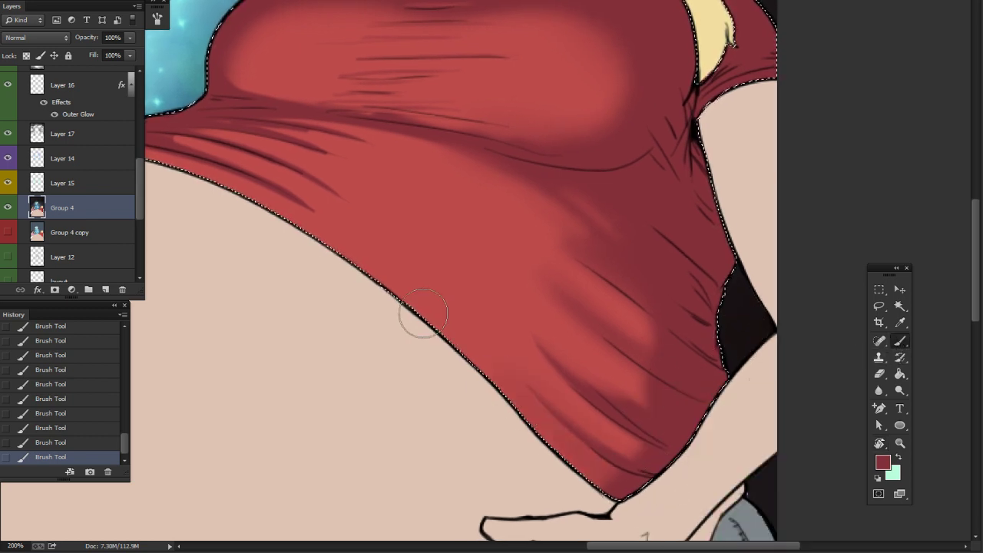
pyautogui.moveTo(603, 429)
pyautogui.mouseDown()
pyautogui.moveTo(623, 391)
pyautogui.moveTo(645, 432)
pyautogui.moveTo(615, 241)
pyautogui.moveTo(639, 336)
pyautogui.moveTo(629, 416)
pyautogui.moveTo(573, 471)
pyautogui.moveTo(596, 450)
pyautogui.moveTo(651, 302)
pyautogui.moveTo(644, 439)
pyautogui.moveTo(653, 324)
pyautogui.moveTo(635, 286)
pyautogui.moveTo(683, 377)
pyautogui.moveTo(629, 399)
pyautogui.moveTo(546, 326)
pyautogui.moveTo(651, 424)
pyautogui.moveTo(470, 273)
pyautogui.moveTo(618, 429)
pyautogui.moveTo(618, 465)
pyautogui.moveTo(582, 459)
pyautogui.moveTo(759, 291)
pyautogui.mouseUp()
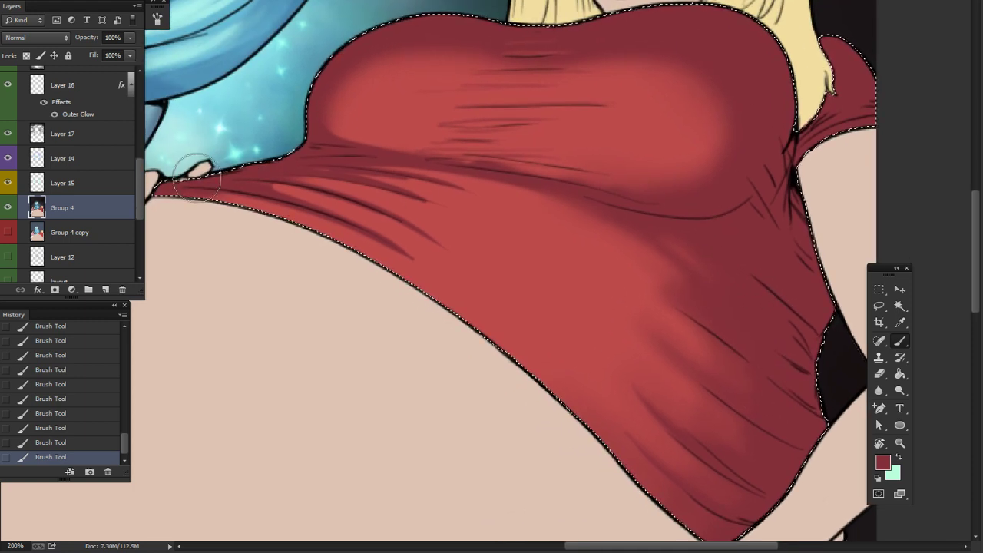
# Step: Darken the folds fanning from the gripping hand toward the crease under the bust with 0% hardness brushes
pyautogui.moveTo(276, 191)
pyautogui.mouseDown()
pyautogui.moveTo(348, 192)
pyautogui.moveTo(369, 170)
pyautogui.moveTo(311, 164)
pyautogui.moveTo(404, 185)
pyautogui.moveTo(283, 165)
pyautogui.moveTo(441, 196)
pyautogui.moveTo(264, 186)
pyautogui.moveTo(363, 181)
pyautogui.moveTo(319, 170)
pyautogui.moveTo(463, 190)
pyautogui.moveTo(372, 170)
pyautogui.moveTo(510, 191)
pyautogui.moveTo(630, 236)
pyautogui.mouseUp()
pyautogui.rightClick(585, 230)
pyautogui.click(651, 263)
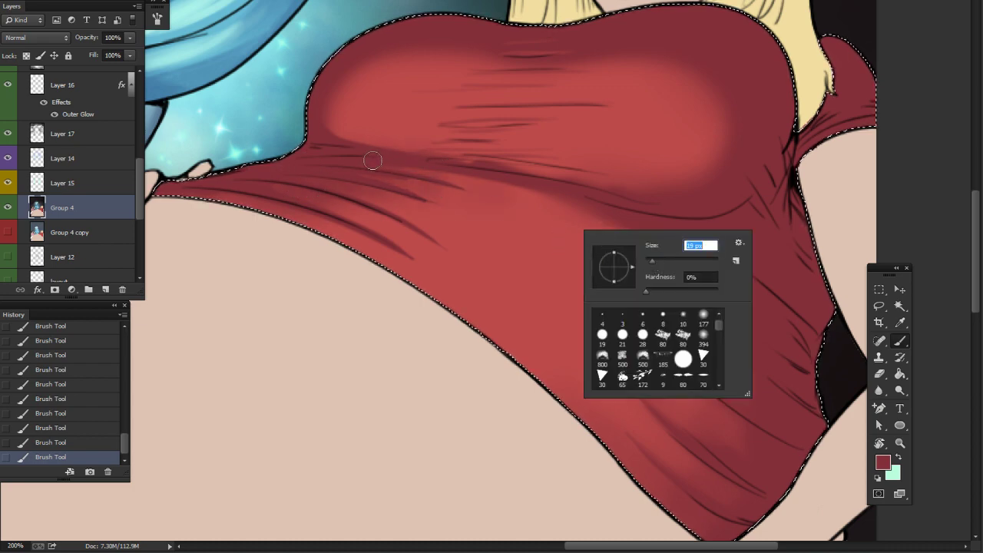
pyautogui.moveTo(373, 161); pyautogui.dragTo(632, 245)
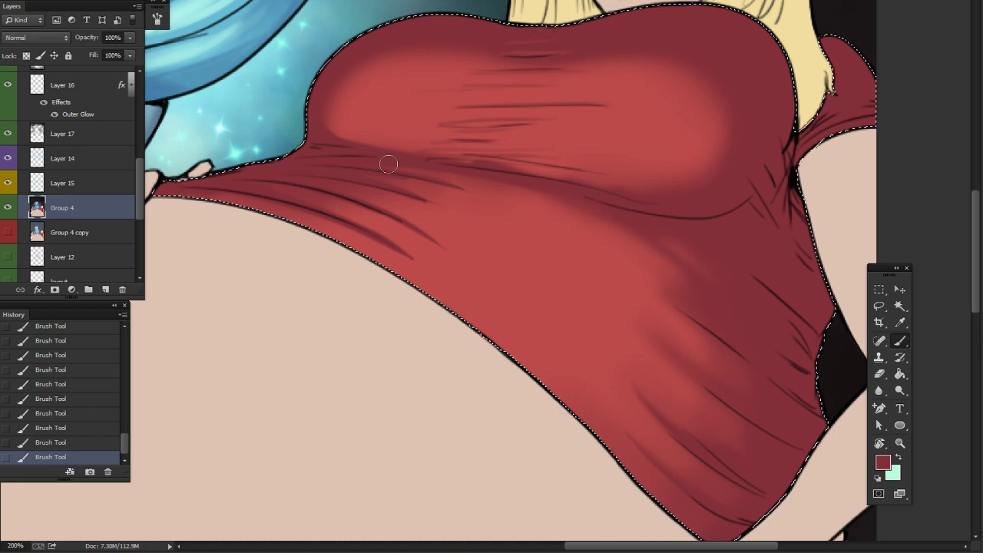
# Step: Sample the shirt's mid red and choose a lighter pinkish red as the foreground colour
pyautogui.moveTo(723, 315); pyautogui.dragTo(690, 170)
pyautogui.keyDown('alt'); pyautogui.click(518, 212); pyautogui.keyUp('alt')
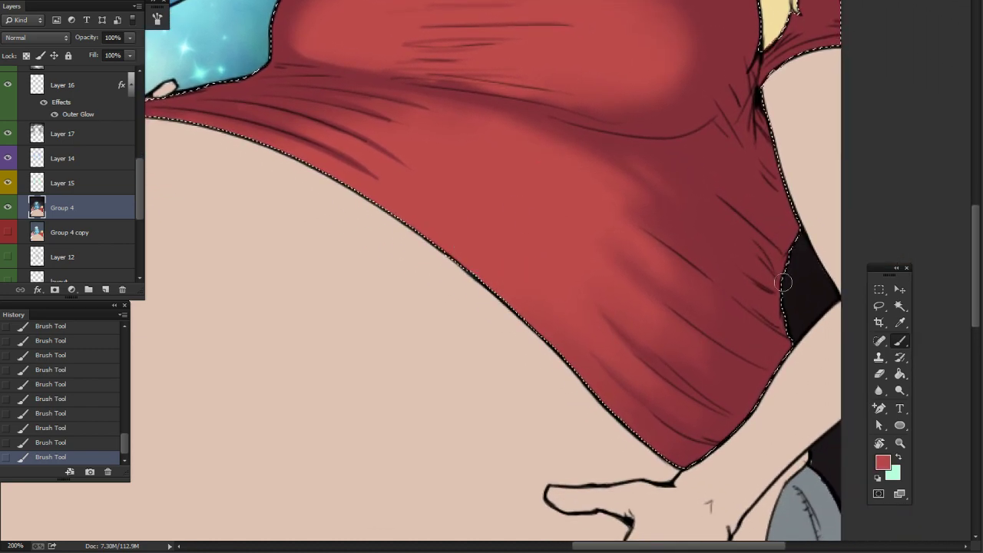
pyautogui.click(884, 460)
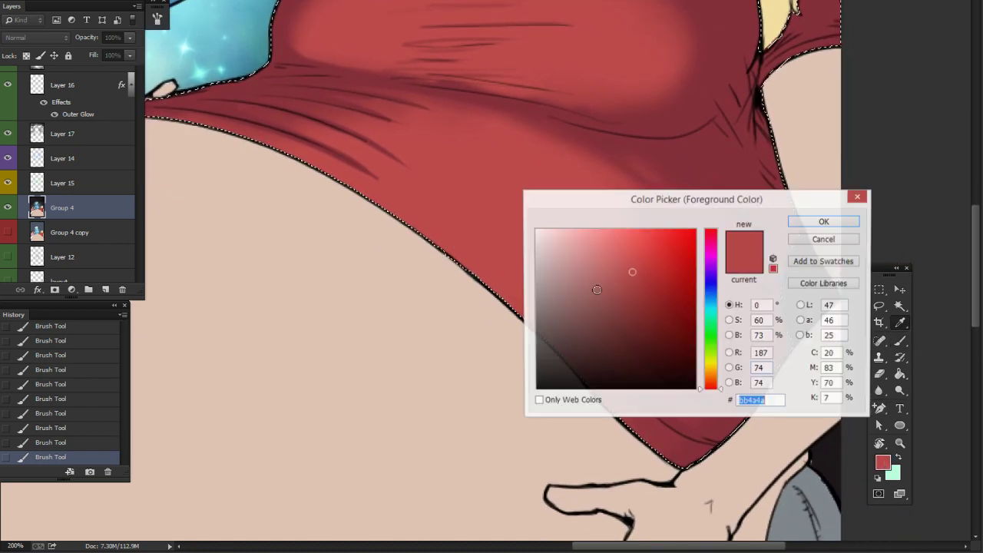
pyautogui.click(621, 253)
pyautogui.moveTo(616, 249); pyautogui.dragTo(618, 370)
pyautogui.click(797, 226)
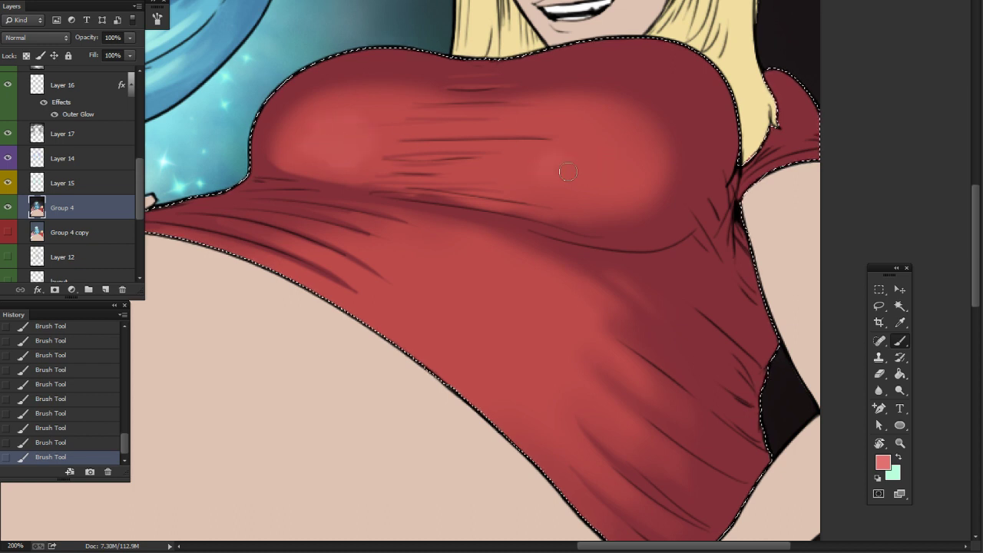
# Step: Paint a soft pinkish-red highlight on the bust nearer the hair with a 24 px, 0% hardness brush
pyautogui.rightClick(603, 176)
pyautogui.click(673, 208)
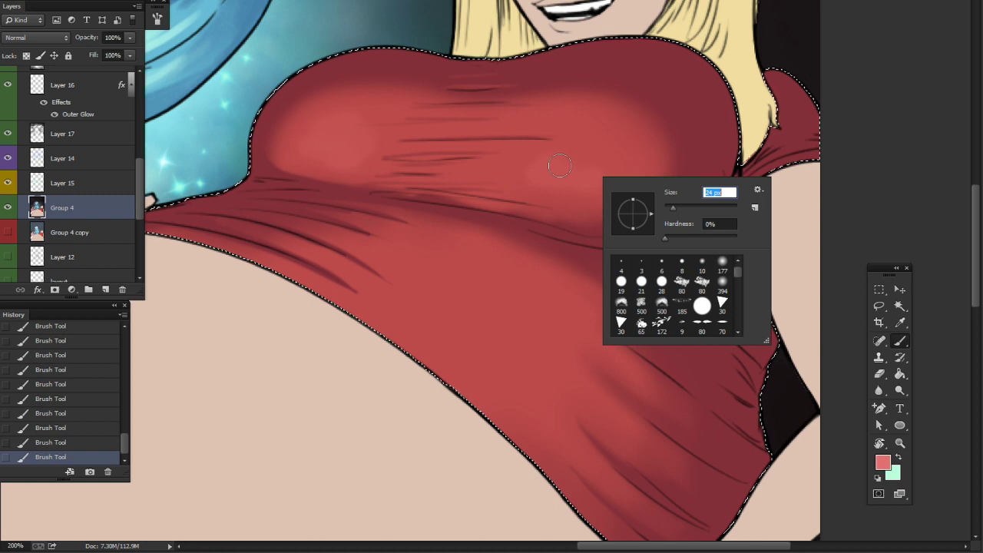
pyautogui.moveTo(555, 169); pyautogui.dragTo(538, 165)
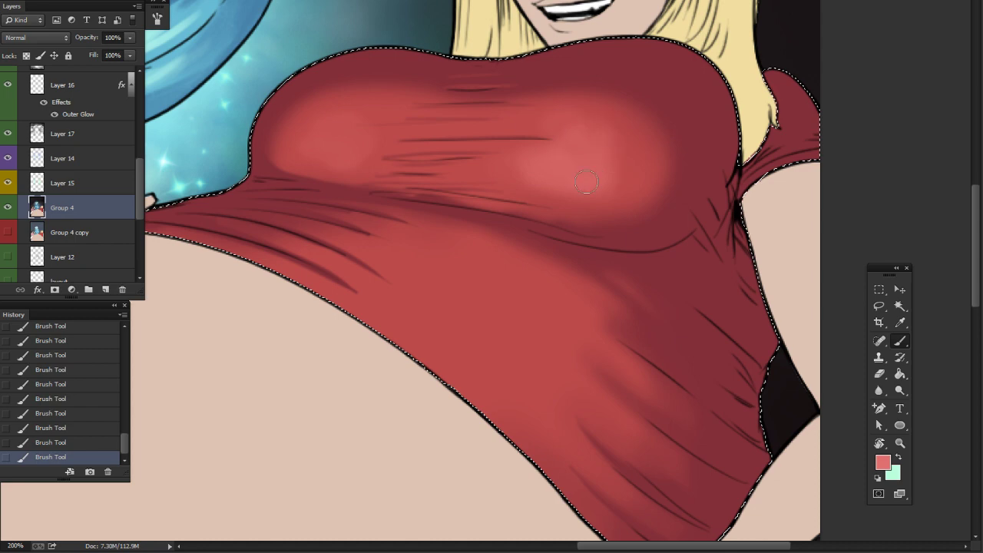
pyautogui.moveTo(577, 308)
pyautogui.mouseDown()
pyautogui.moveTo(669, 298)
pyautogui.moveTo(656, 329)
pyautogui.mouseUp()
# Step: Resize the brush and broaden the pinkish highlights on both sides of the bust
pyautogui.rightClick(689, 219)
pyautogui.click(761, 233)
pyautogui.write('25')
pyautogui.press('Return')
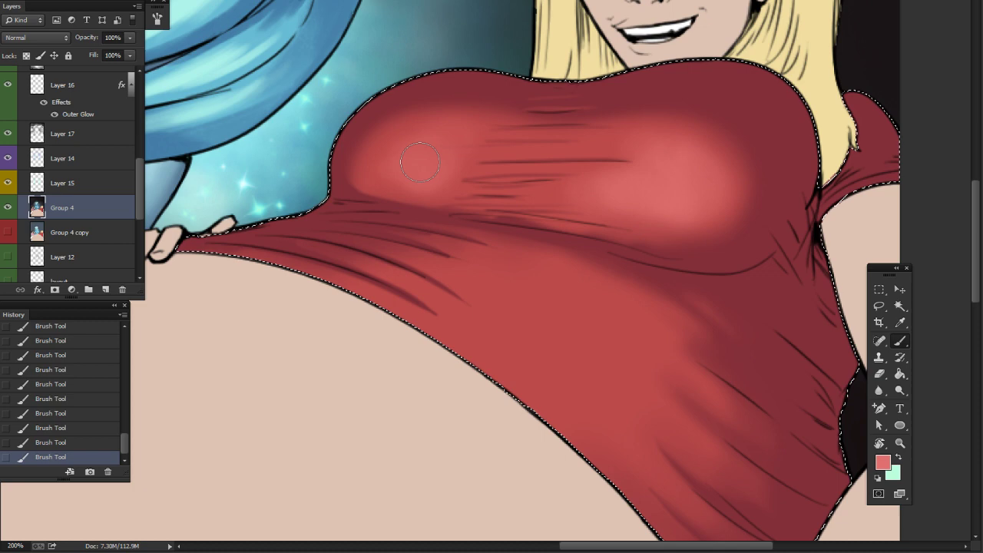
pyautogui.moveTo(665, 298); pyautogui.dragTo(596, 261)
pyautogui.scroll(-1, 609, 329)
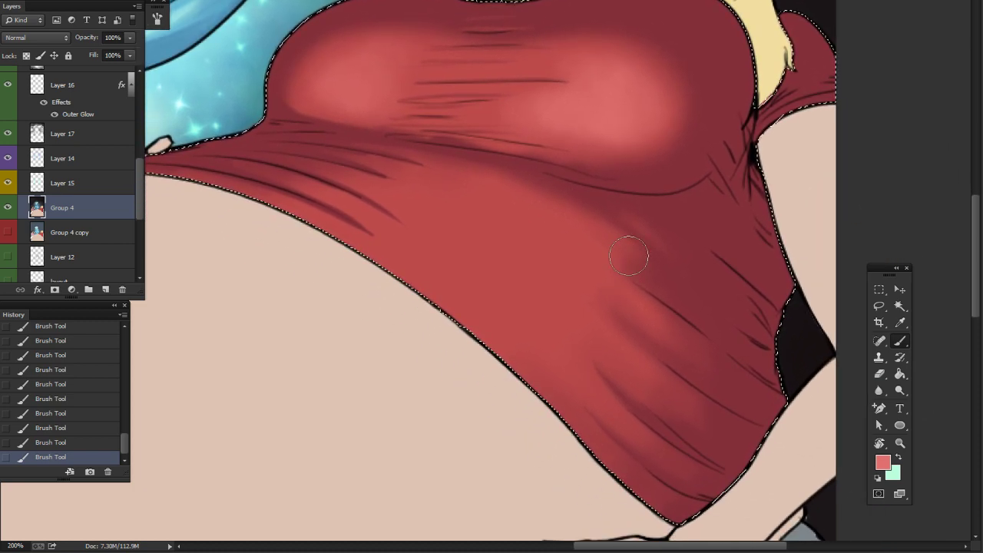
# Step: Refine the bust highlights around the centre creases with a smaller 0% hardness brush
pyautogui.rightClick(563, 193)
pyautogui.click(564, 124)
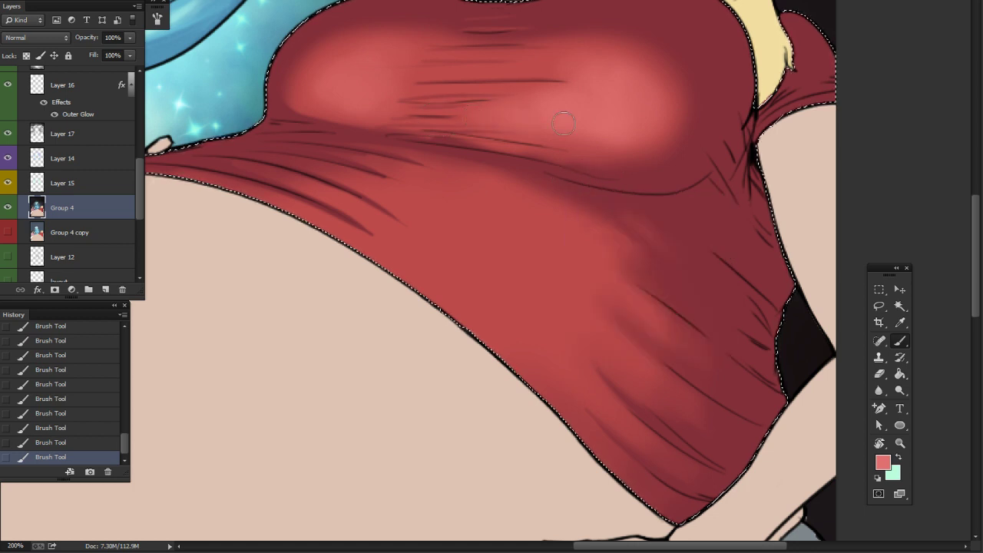
pyautogui.rightClick(512, 106)
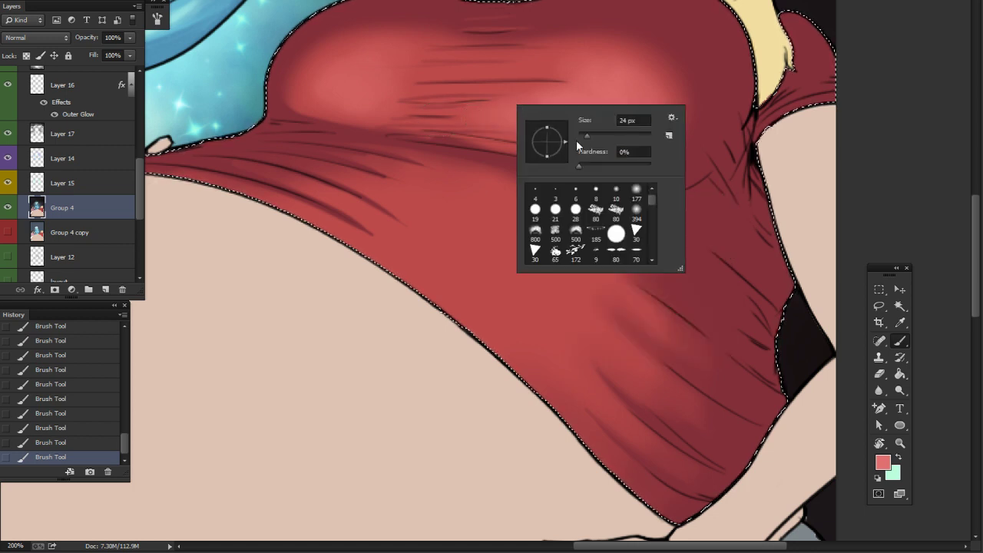
pyautogui.click(404, 96)
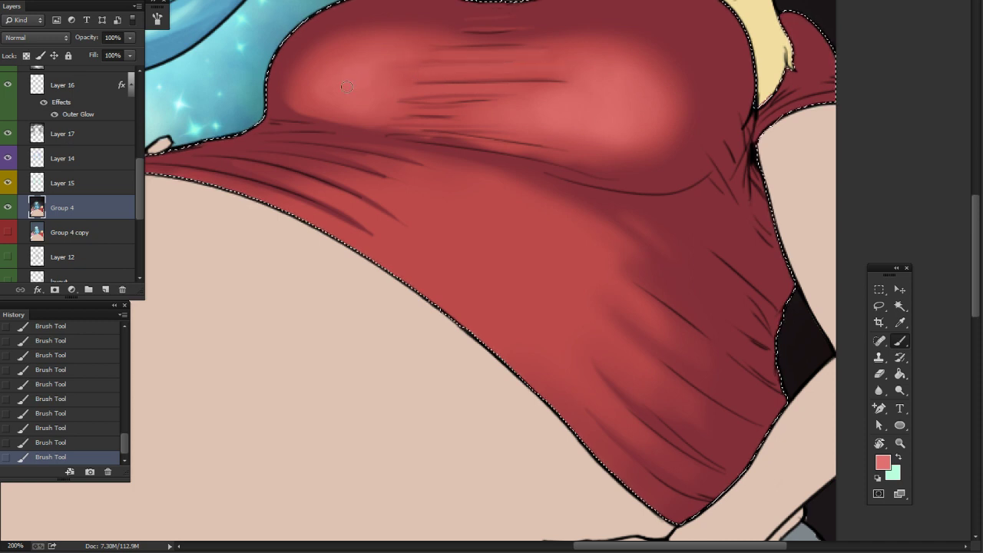
pyautogui.moveTo(630, 192); pyautogui.dragTo(623, 204)
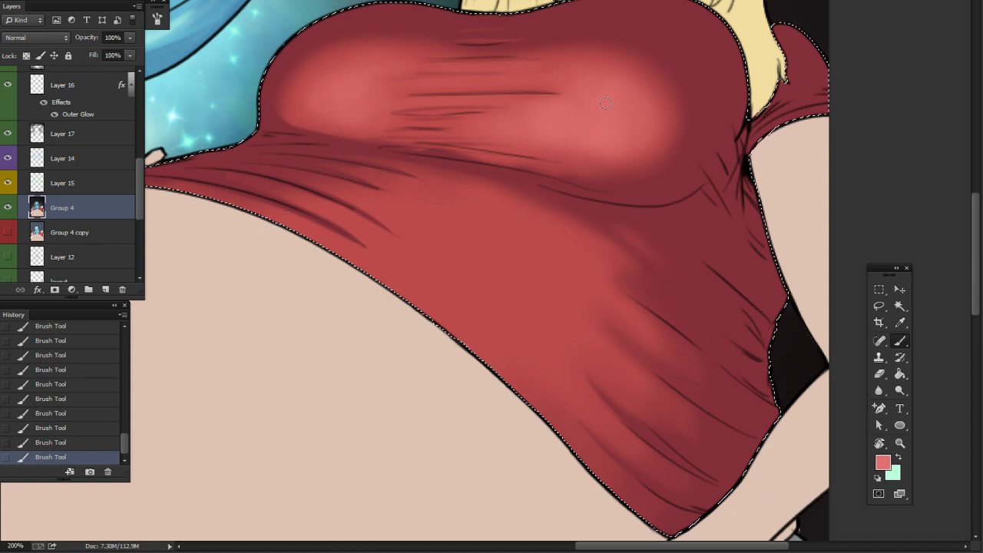
# Step: Smooth the bust highlights with a 45 px soft brush, then touch up beside the creases with a smaller one
pyautogui.rightClick(636, 89)
pyautogui.moveTo(695, 142); pyautogui.dragTo(728, 142)
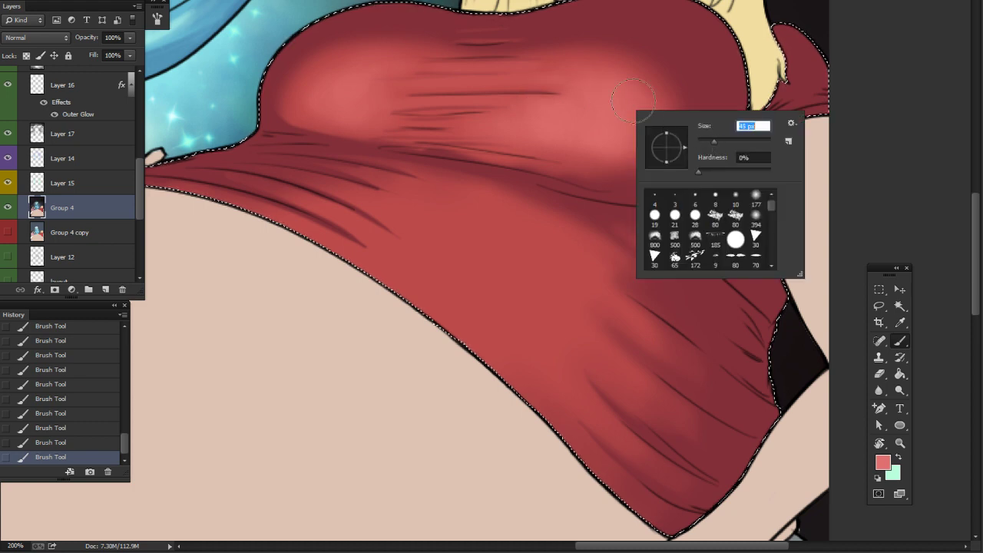
pyautogui.click(609, 85)
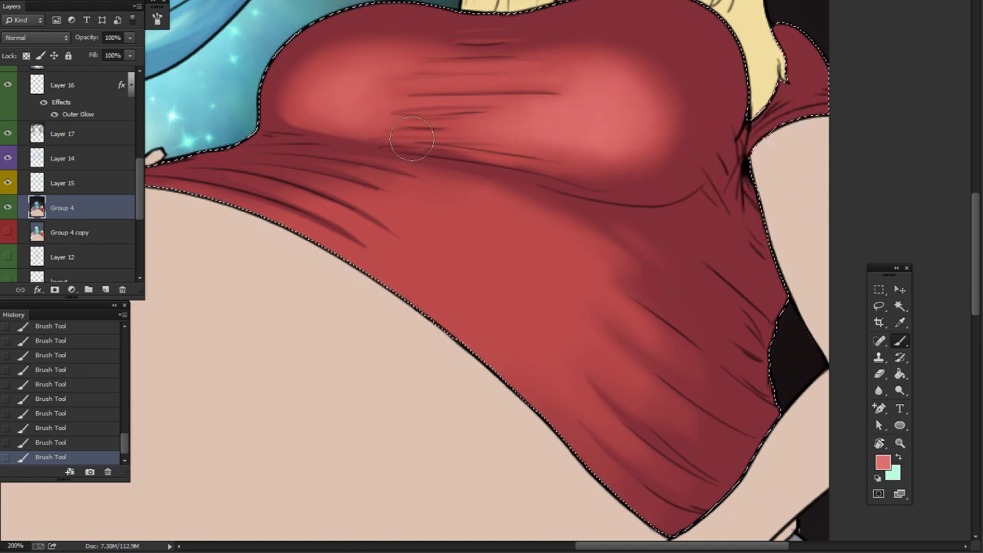
pyautogui.rightClick(535, 143)
pyautogui.moveTo(612, 170); pyautogui.dragTo(606, 171)
pyautogui.click(506, 134)
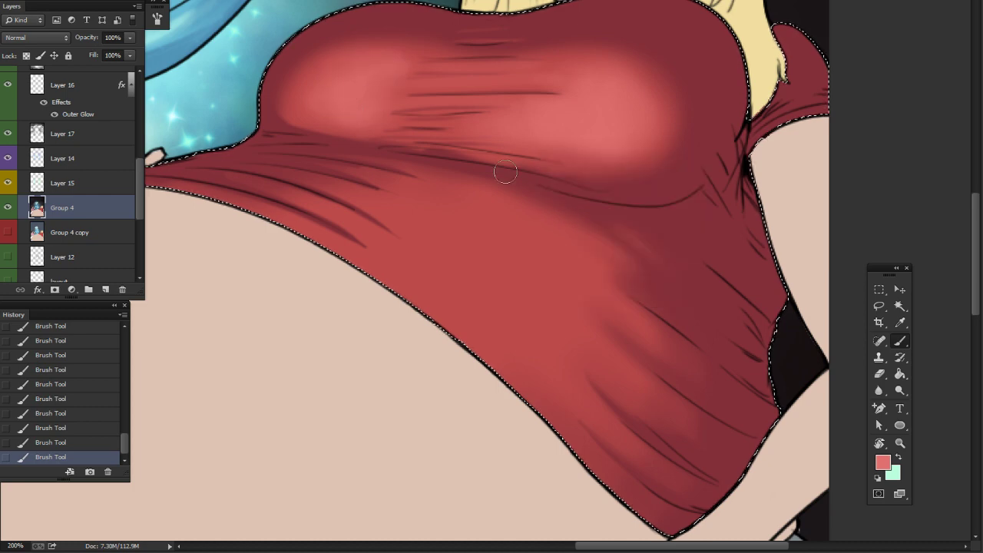
# Step: Paint light streaks on the shirt's midriff along the hem with a 22 px, 0% hardness brush
pyautogui.rightClick(470, 266)
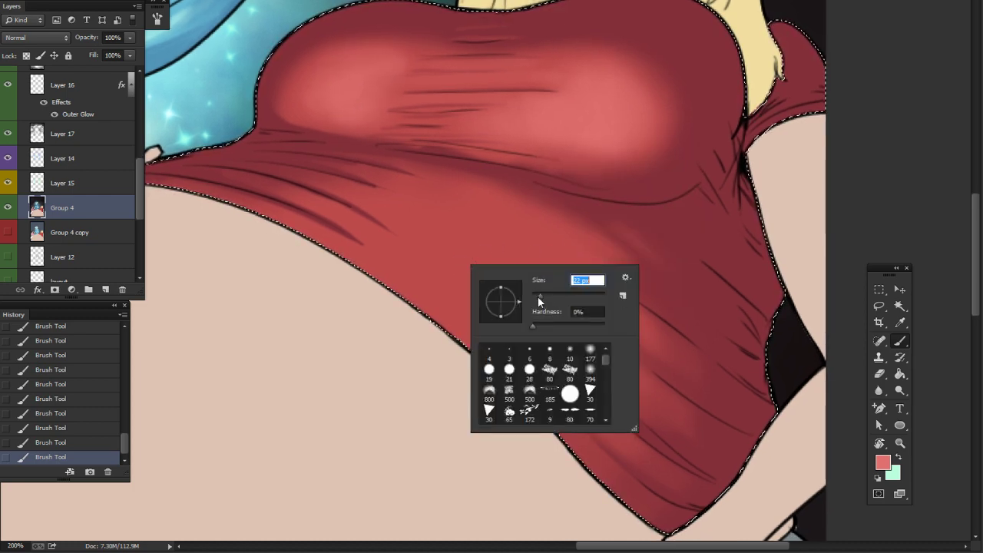
pyautogui.press('Return')
pyautogui.moveTo(436, 278); pyautogui.dragTo(590, 424)
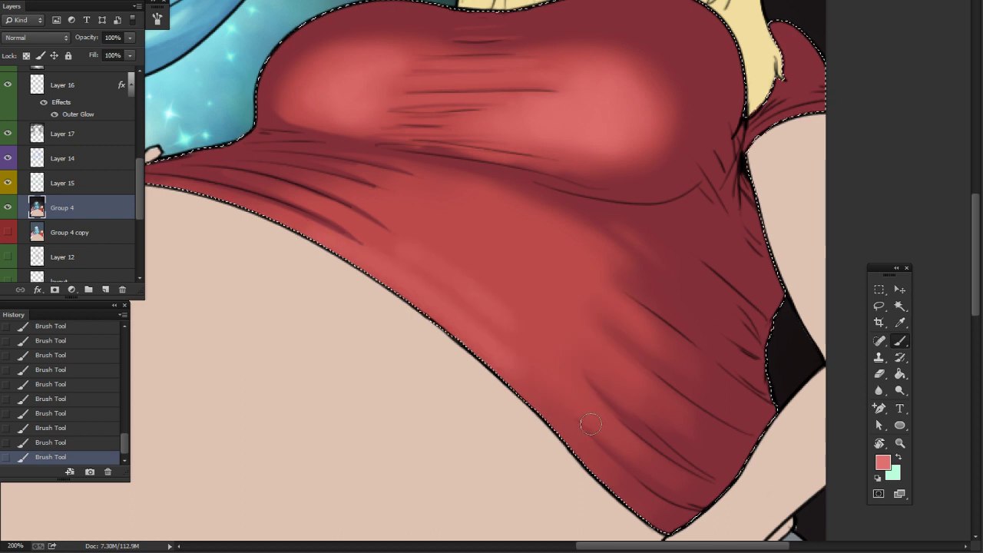
# Step: Enlarge the brush and spread a soft pinkish highlight from the hem streaks up across the midriff
pyautogui.rightClick(466, 255)
pyautogui.moveTo(538, 290); pyautogui.dragTo(547, 289)
pyautogui.moveTo(414, 278); pyautogui.dragTo(495, 330)
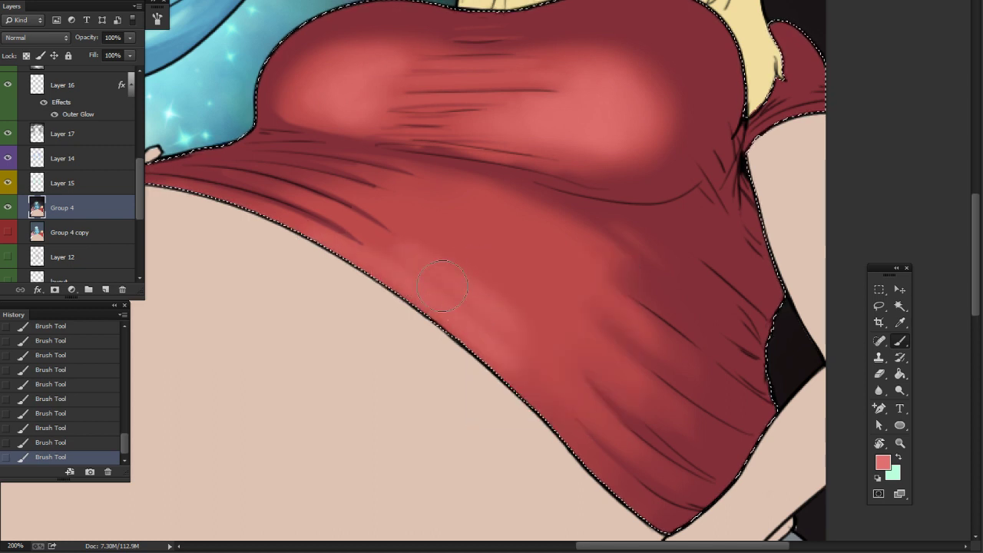
pyautogui.moveTo(514, 298)
pyautogui.mouseDown()
pyautogui.moveTo(458, 244)
pyautogui.moveTo(543, 296)
pyautogui.moveTo(442, 215)
pyautogui.mouseUp()
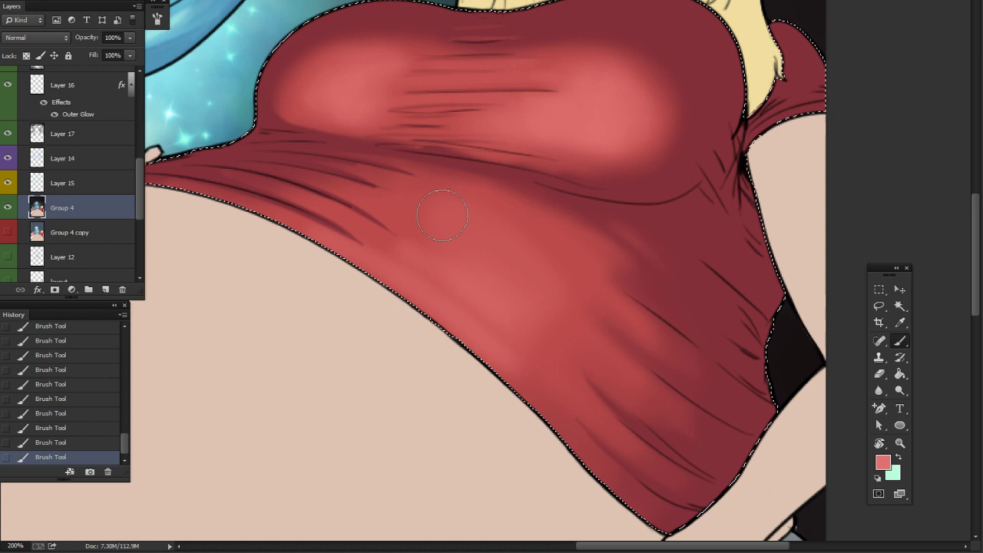
pyautogui.moveTo(510, 234)
pyautogui.mouseDown()
pyautogui.moveTo(494, 257)
pyautogui.moveTo(601, 357)
pyautogui.moveTo(488, 292)
pyautogui.moveTo(574, 394)
pyautogui.moveTo(479, 317)
pyautogui.moveTo(533, 340)
pyautogui.mouseUp()
# Step: Add fine light streaks across the midriff and along the hem with a 15 px, 0% hardness brush
pyautogui.rightClick(534, 339)
pyautogui.moveTo(613, 372); pyautogui.dragTo(601, 371)
pyautogui.moveTo(501, 362); pyautogui.dragTo(558, 419)
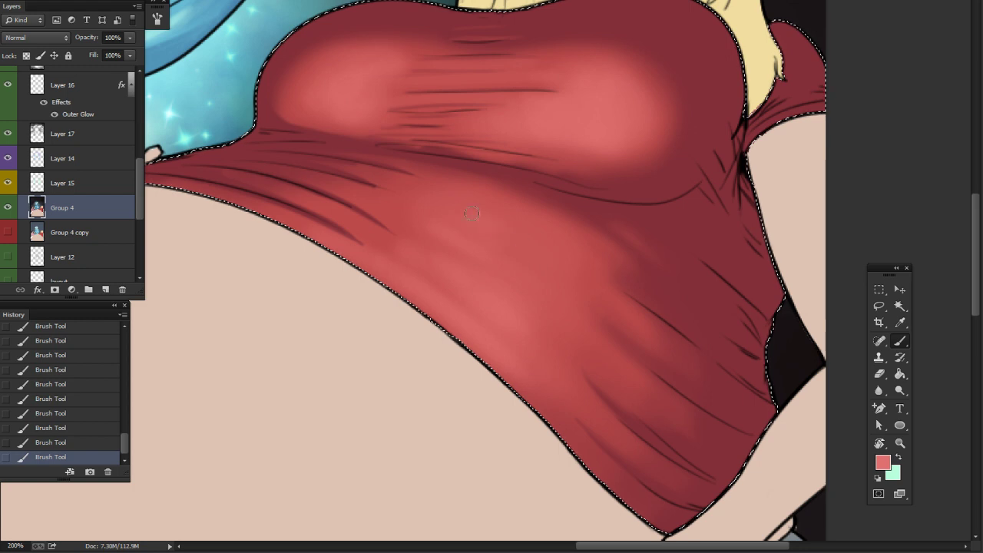
pyautogui.moveTo(649, 329); pyautogui.dragTo(757, 358)
# Step: Enlarge the soft brush and brighten the midriff highlight below the bust crease into one broad glow
pyautogui.rightClick(613, 298)
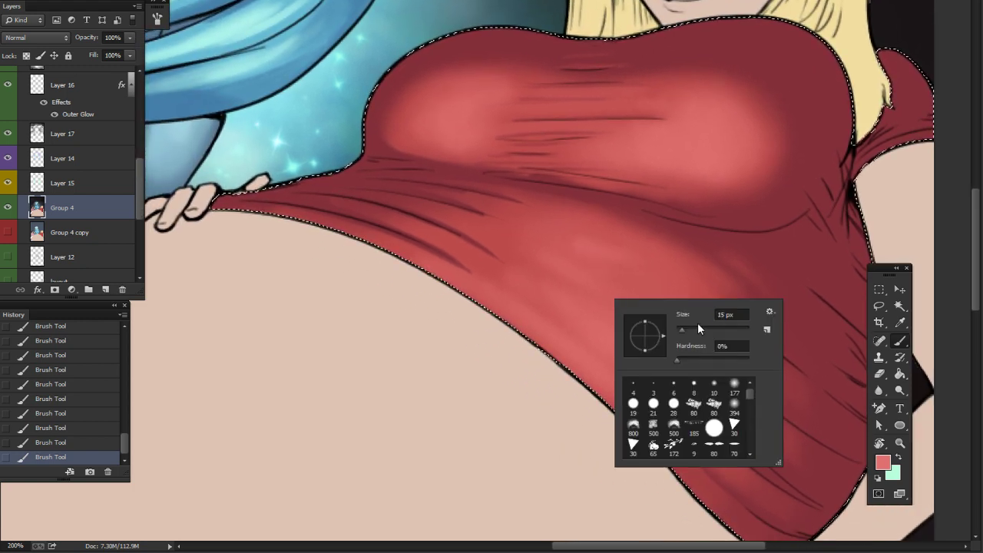
pyautogui.moveTo(697, 329); pyautogui.dragTo(704, 330)
pyautogui.moveTo(584, 273)
pyautogui.mouseDown()
pyautogui.moveTo(554, 316)
pyautogui.moveTo(573, 315)
pyautogui.mouseUp()
pyautogui.moveTo(604, 273)
pyautogui.mouseDown()
pyautogui.moveTo(593, 349)
pyautogui.moveTo(553, 318)
pyautogui.moveTo(570, 255)
pyautogui.moveTo(638, 291)
pyautogui.moveTo(615, 334)
pyautogui.moveTo(647, 392)
pyautogui.moveTo(620, 290)
pyautogui.moveTo(523, 262)
pyautogui.moveTo(487, 351)
pyautogui.mouseUp()
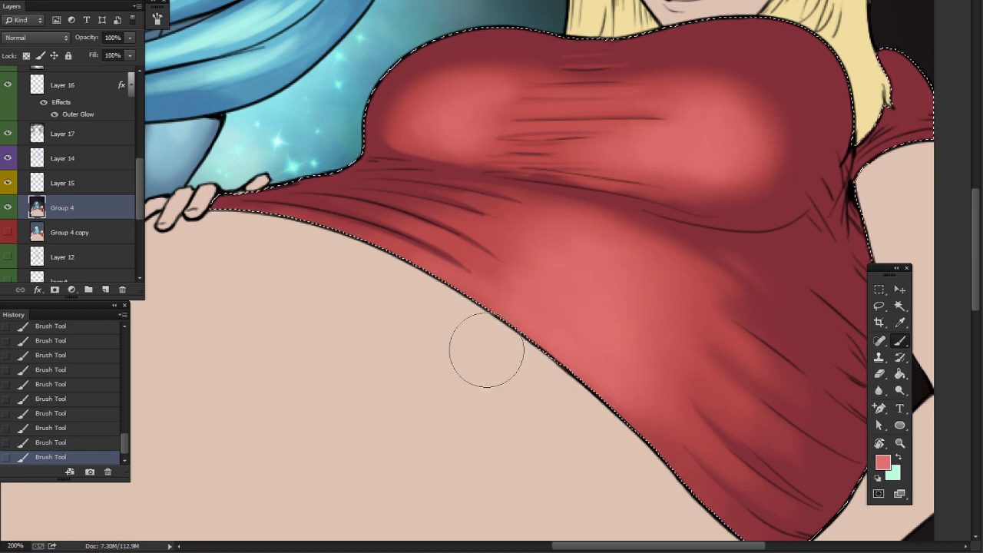
# Step: Sample the shirt's mid red and soften the highlight edges while checking the shirt against the whole illustration
pyautogui.hotkey('ctrl', '-')
pyautogui.hotkey('ctrl', '-')
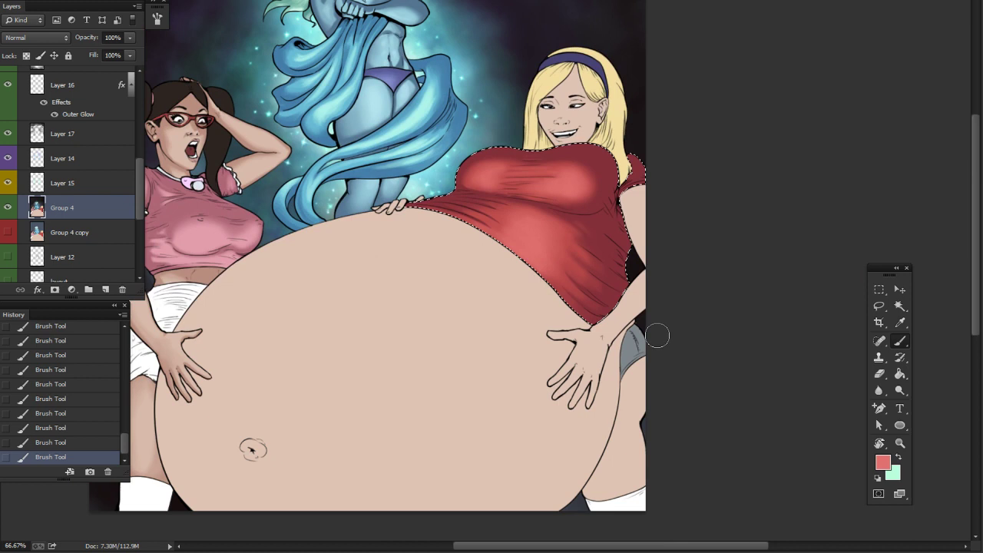
pyautogui.moveTo(658, 322); pyautogui.dragTo(689, 356)
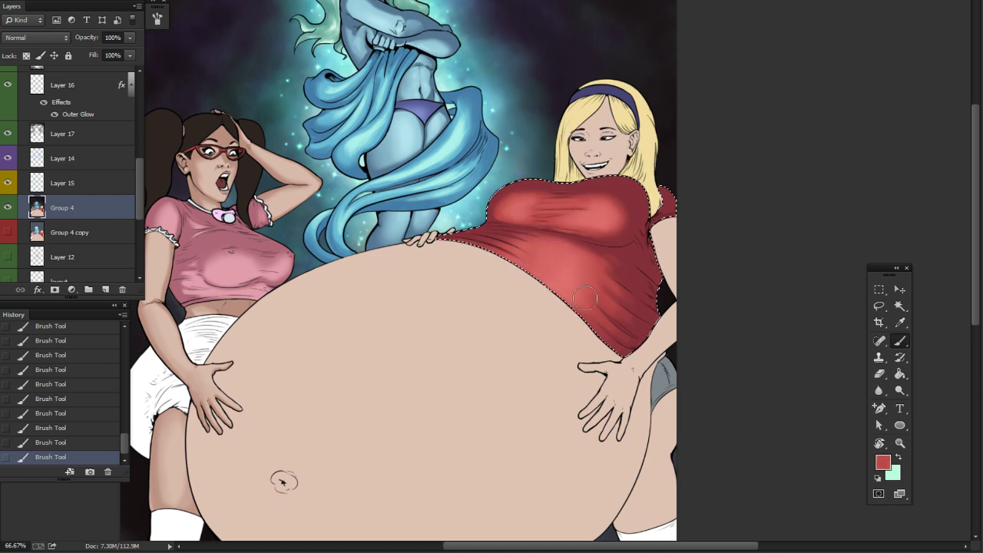
pyautogui.moveTo(634, 288); pyautogui.dragTo(659, 300)
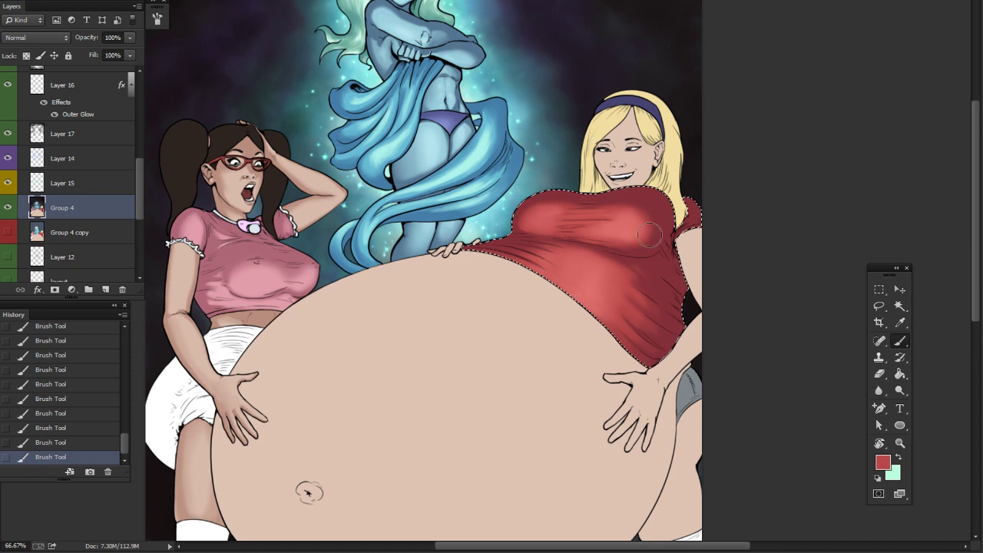
pyautogui.moveTo(648, 234); pyautogui.dragTo(596, 231)
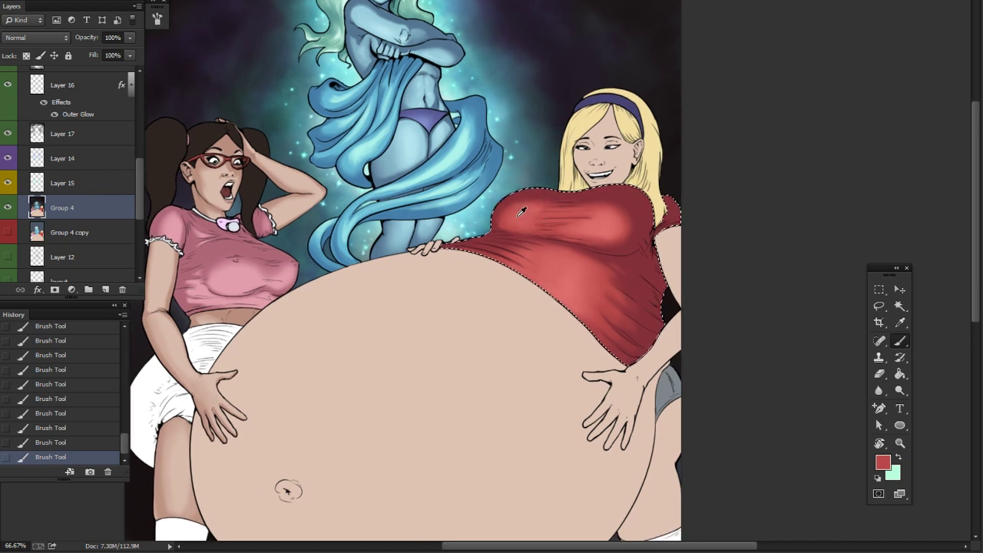
pyautogui.moveTo(701, 298); pyautogui.dragTo(710, 279)
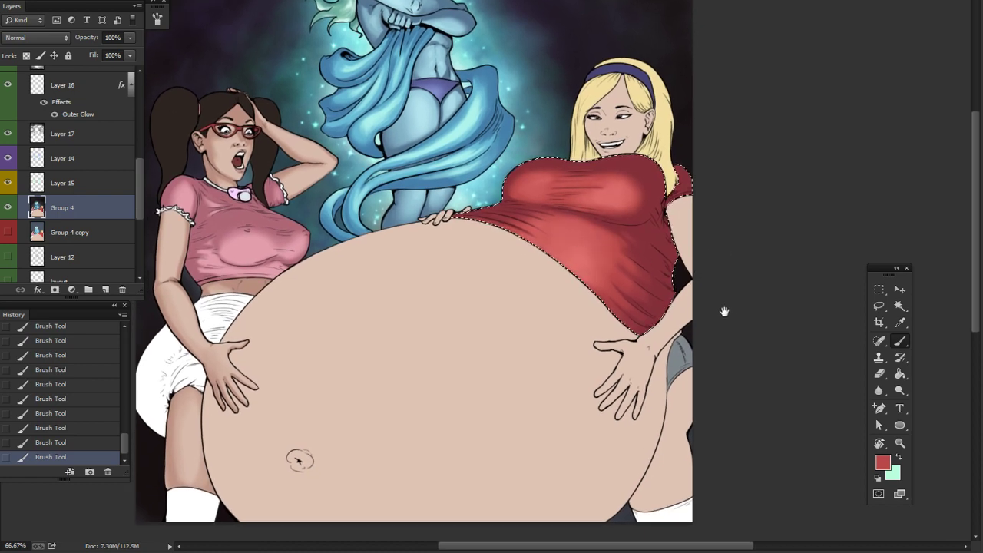
pyautogui.moveTo(724, 312)
pyautogui.mouseDown()
pyautogui.moveTo(786, 299)
pyautogui.moveTo(752, 351)
pyautogui.mouseUp()
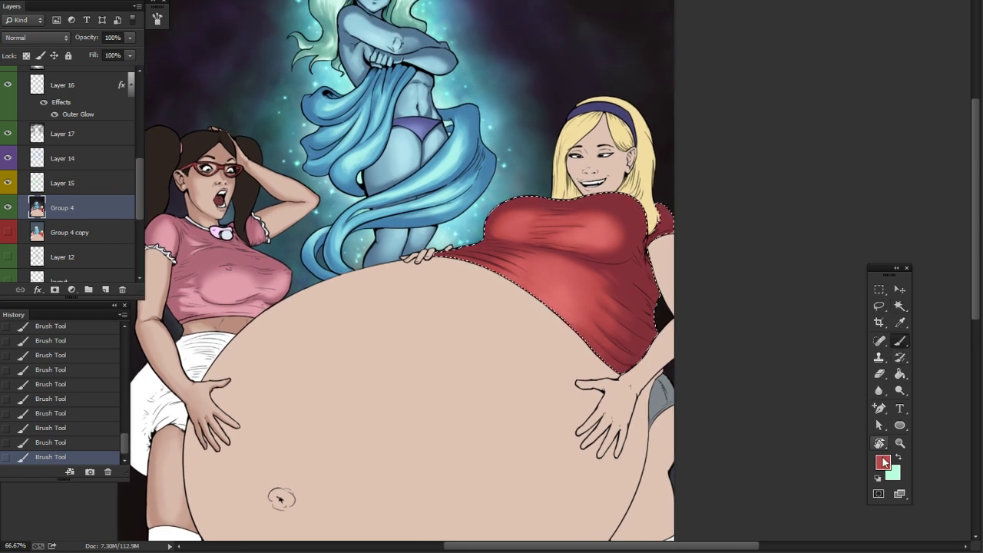
# Step: Darken the foreground red and deepen the shirt's fold shadows with a 10 px, 0% hardness brush
pyautogui.click(882, 461)
pyautogui.press('Return')
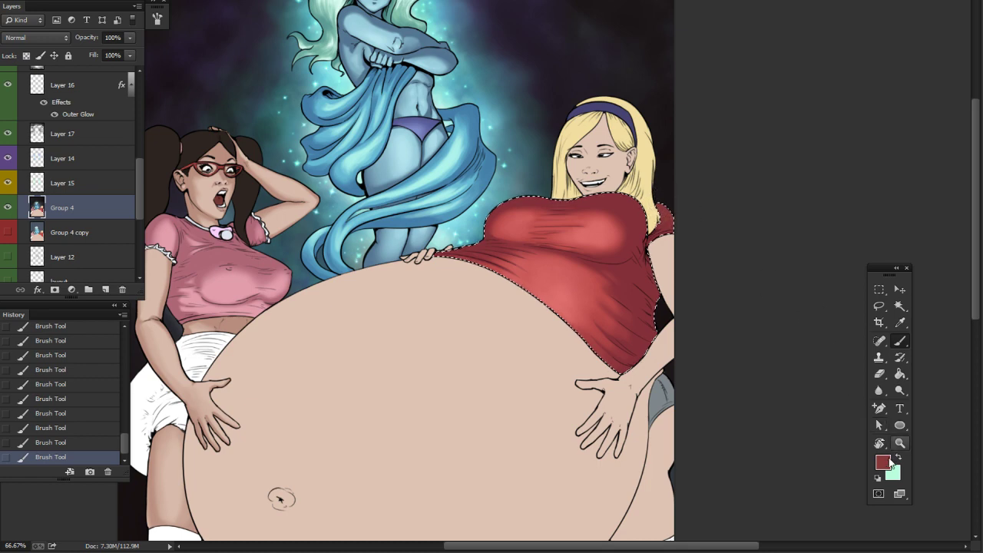
pyautogui.click(883, 462)
pyautogui.click(814, 222)
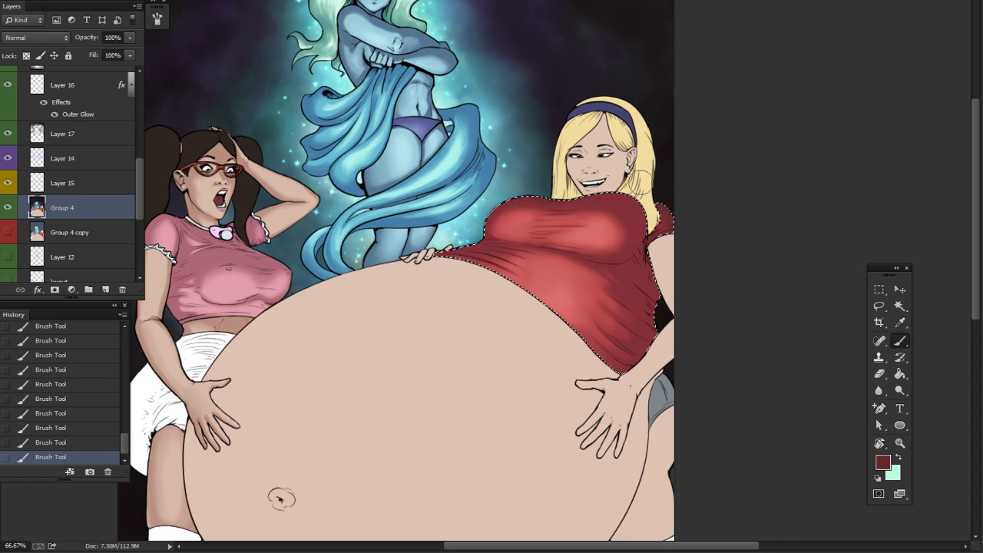
pyautogui.rightClick(665, 246)
pyautogui.click(729, 275)
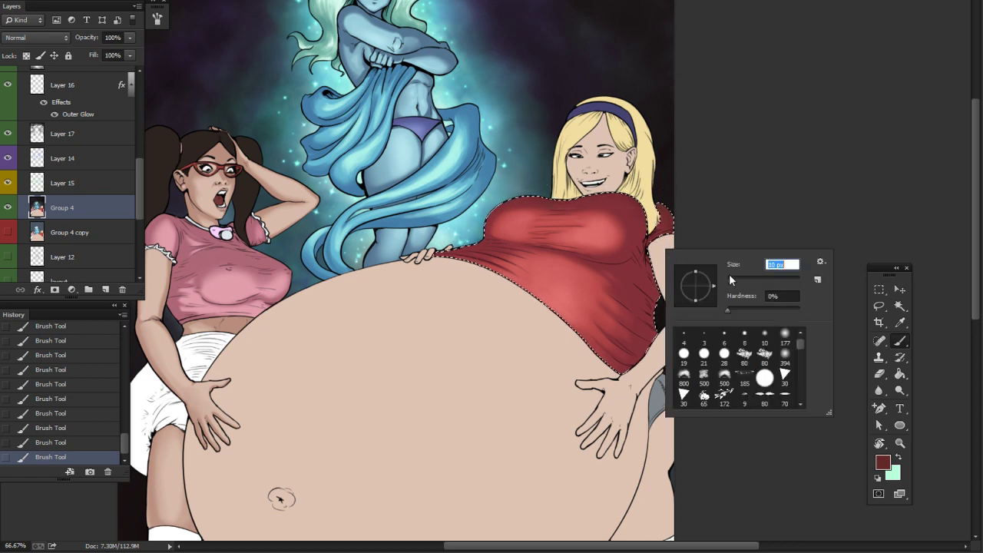
pyautogui.click(702, 205)
pyautogui.hotkey('ctrl', '+')
pyautogui.moveTo(777, 353); pyautogui.dragTo(608, 365)
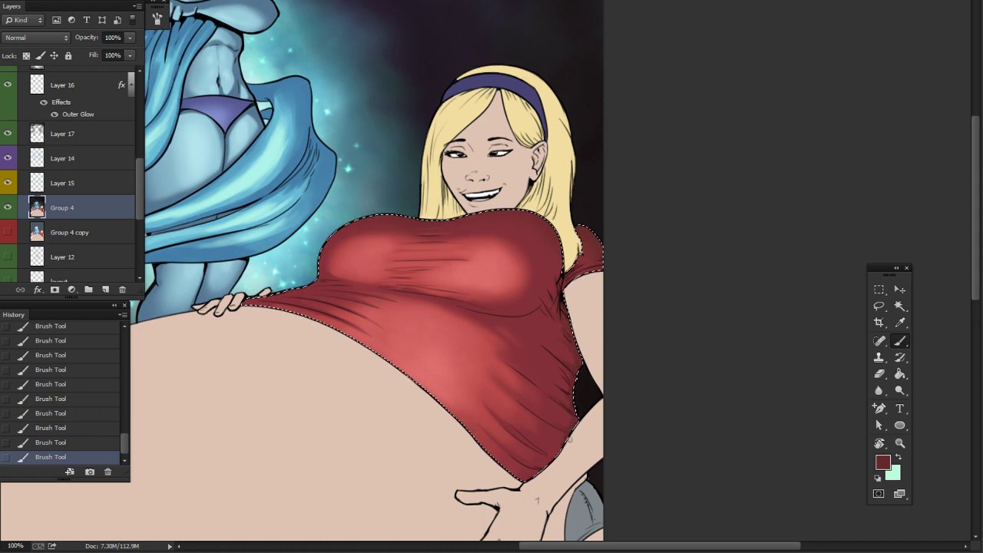
pyautogui.moveTo(604, 389)
pyautogui.mouseDown()
pyautogui.moveTo(832, 346)
pyautogui.moveTo(818, 343)
pyautogui.mouseUp()
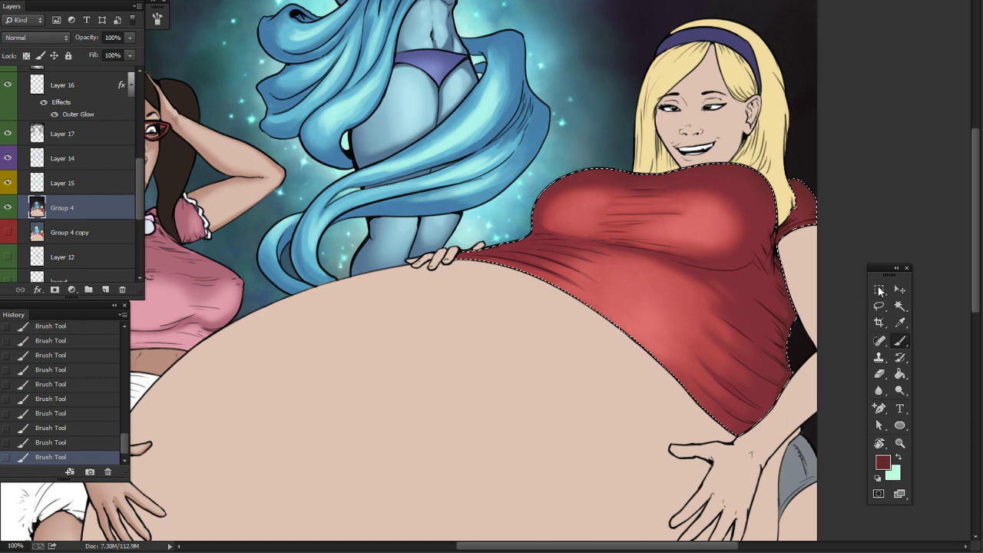
# Step: Deselect the shirt and select the blonde character's skin areas with the Magic Wand
pyautogui.click(879, 291)
pyautogui.click(839, 342)
pyautogui.moveTo(822, 380); pyautogui.dragTo(761, 321)
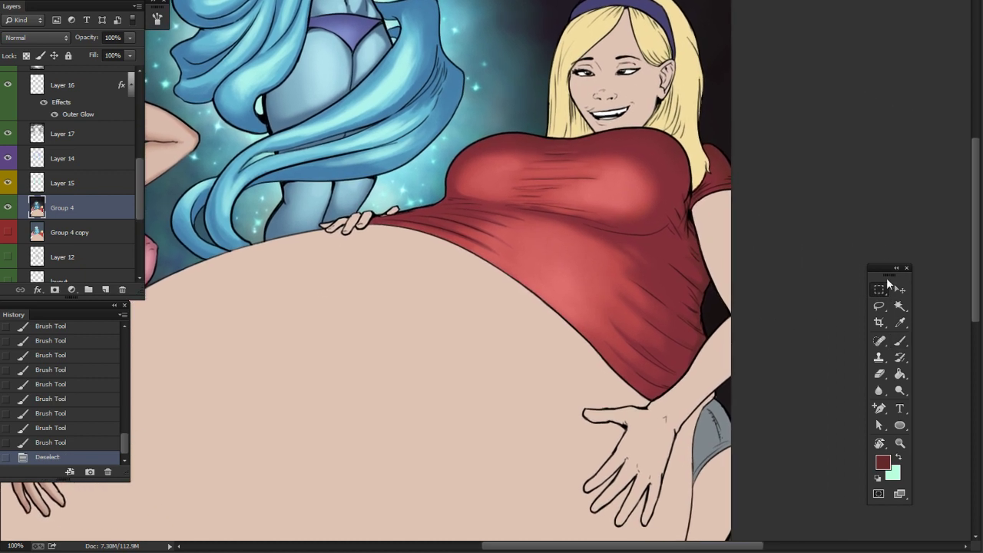
pyautogui.click(880, 306)
pyautogui.click(664, 421)
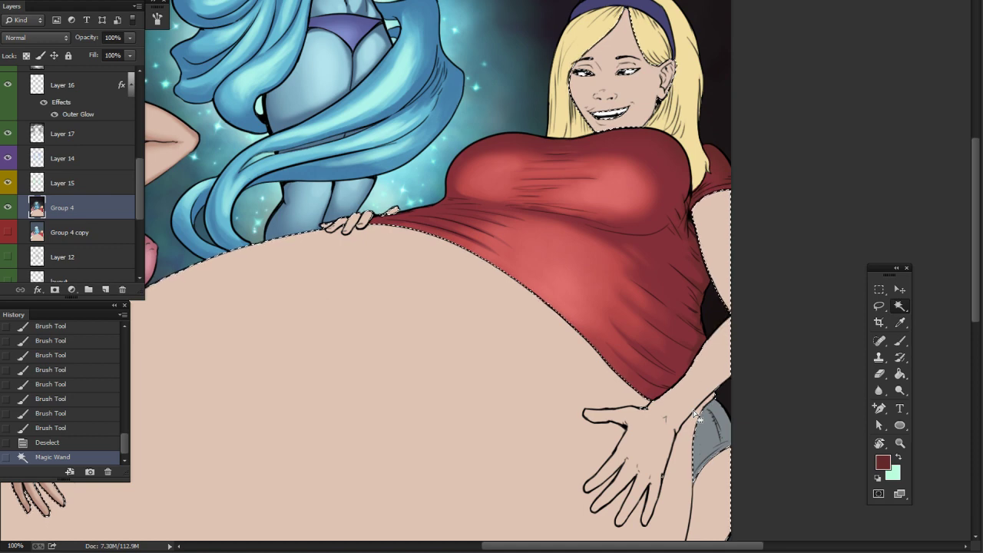
pyautogui.moveTo(794, 343); pyautogui.dragTo(748, 445)
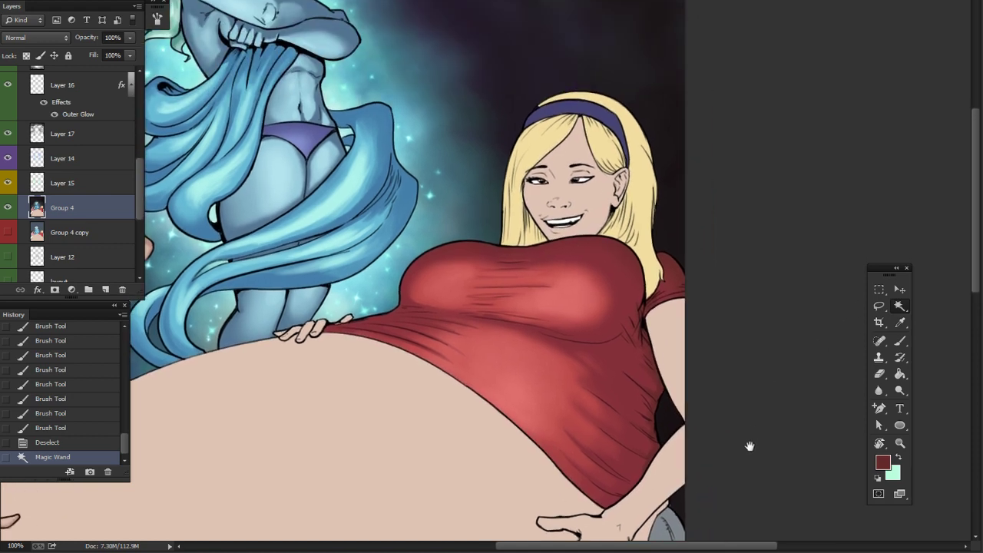
pyautogui.moveTo(746, 380); pyautogui.dragTo(742, 332)
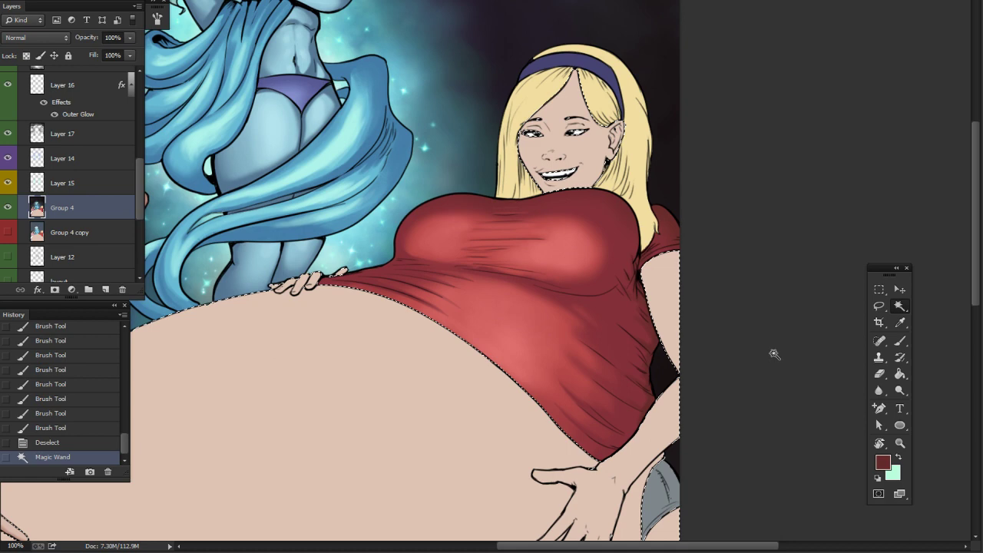
# Step: Sample the blonde character's skin tone and darken the foreground colour to the reddish brown b58d81
pyautogui.click(899, 340)
pyautogui.keyDown('alt'); pyautogui.click(670, 263); pyautogui.keyUp('alt')
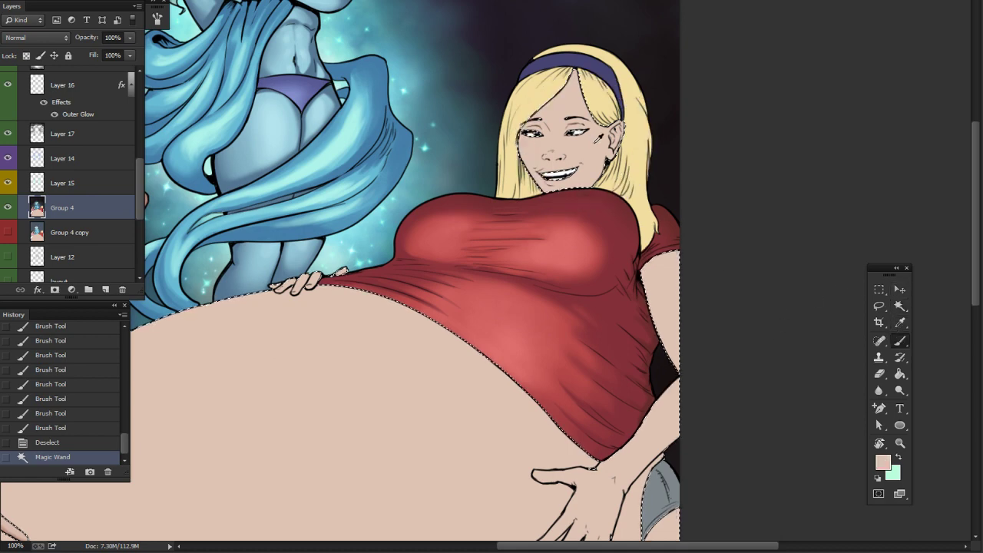
pyautogui.click(883, 462)
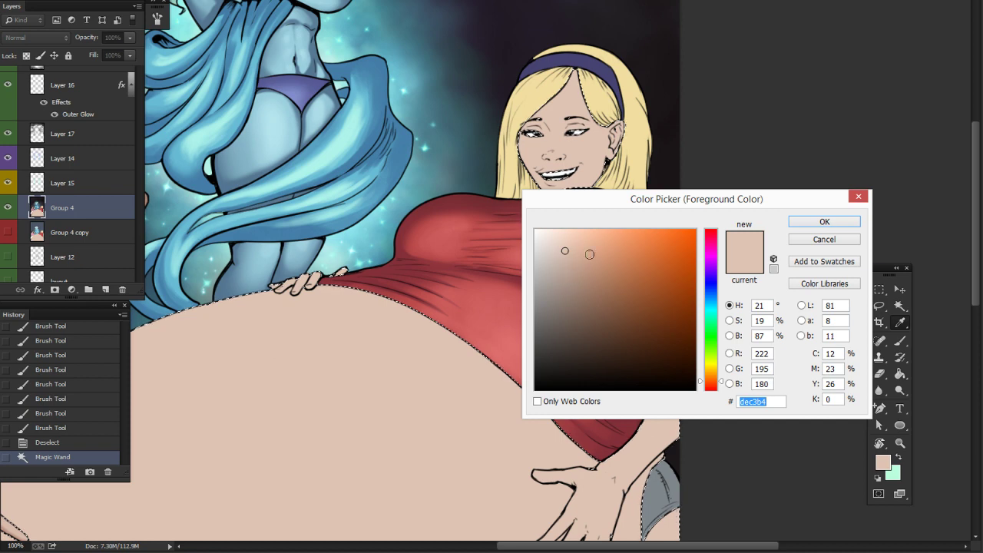
pyautogui.click(575, 276)
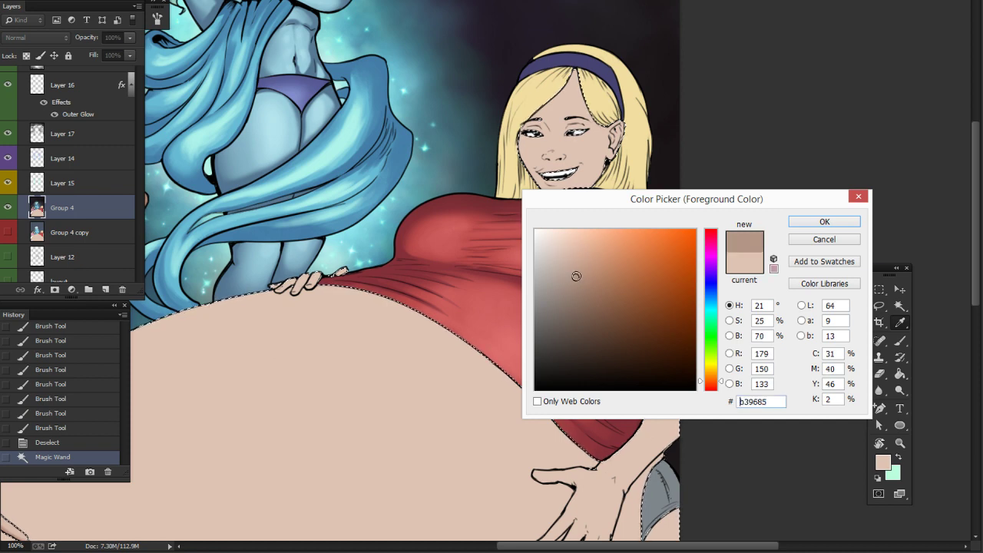
pyautogui.moveTo(722, 388); pyautogui.dragTo(722, 390)
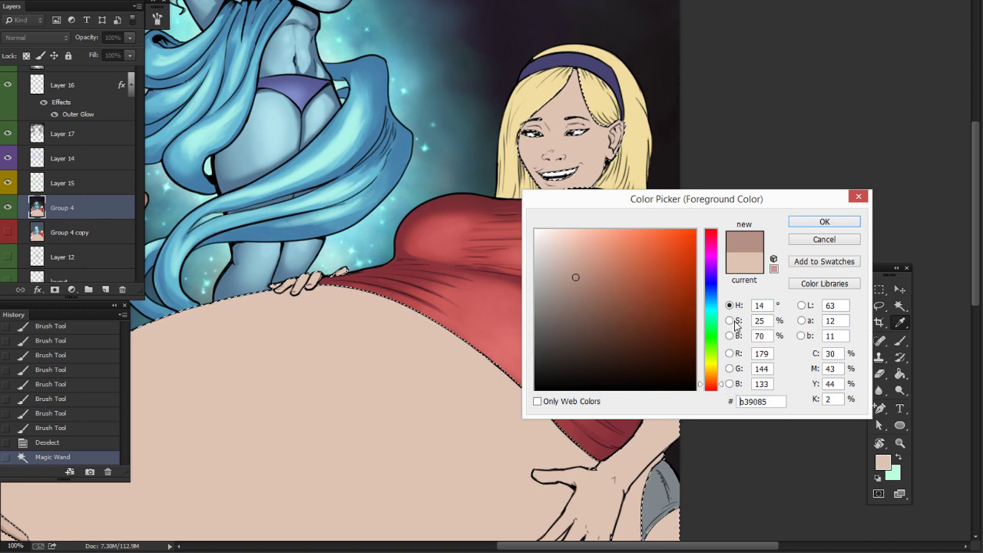
pyautogui.moveTo(576, 277); pyautogui.dragTo(579, 275)
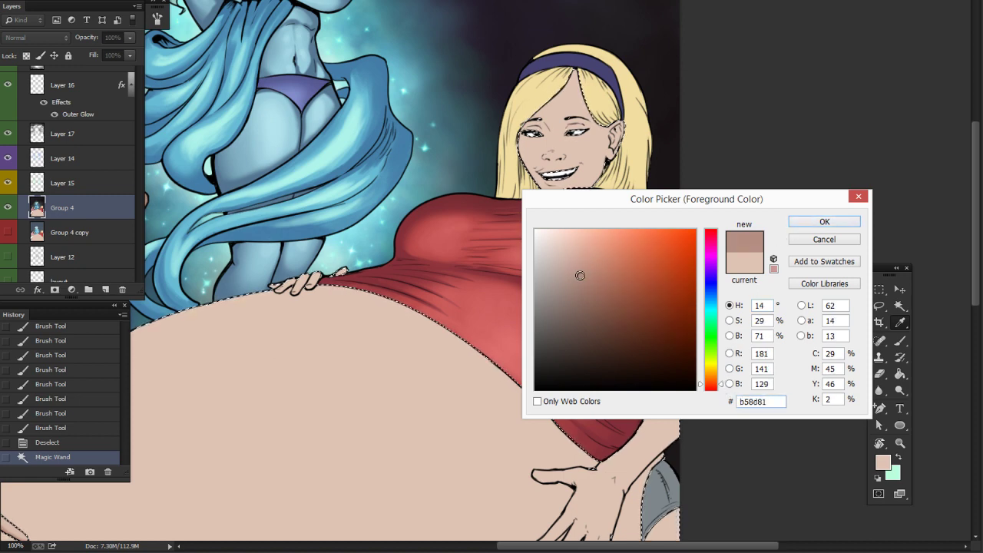
pyautogui.click(794, 226)
# Step: Shade the forehead, eye area, nose and ear with a 31 px, 25% hardness brush
pyautogui.moveTo(655, 183); pyautogui.dragTo(627, 355)
pyautogui.rightClick(561, 319)
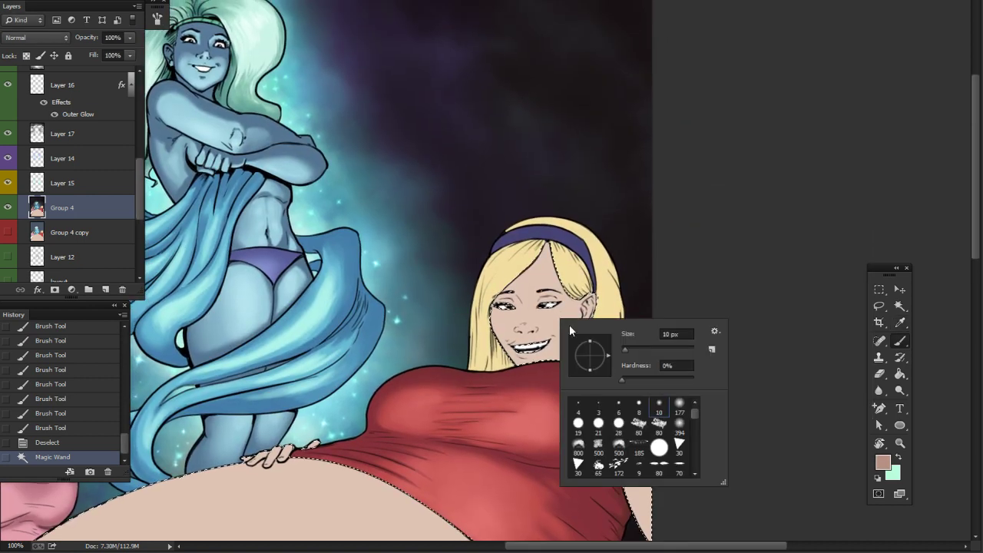
pyautogui.click(637, 410)
pyautogui.click(631, 348)
pyautogui.click(641, 377)
pyautogui.moveTo(512, 298)
pyautogui.mouseDown()
pyautogui.moveTo(492, 301)
pyautogui.moveTo(508, 304)
pyautogui.mouseUp()
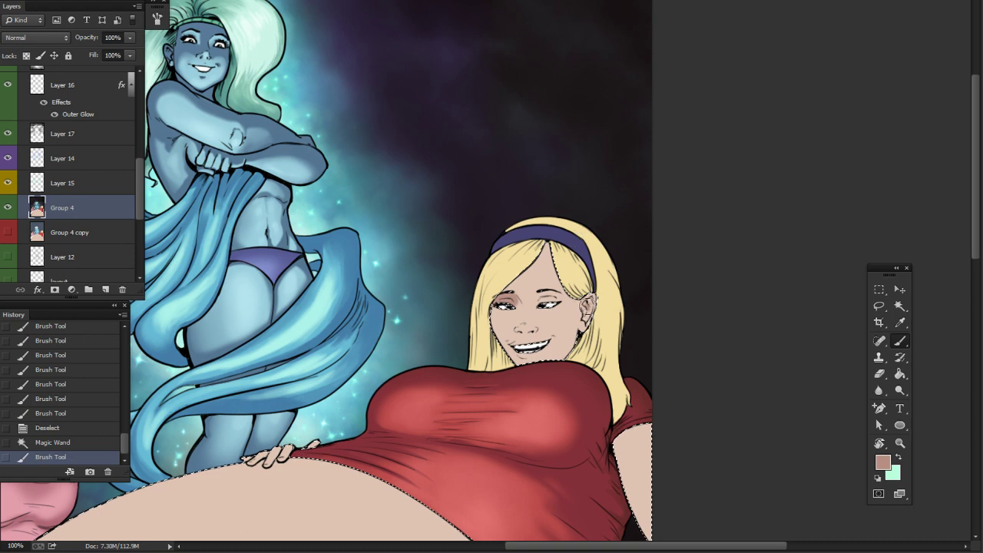
pyautogui.moveTo(590, 324); pyautogui.dragTo(586, 309)
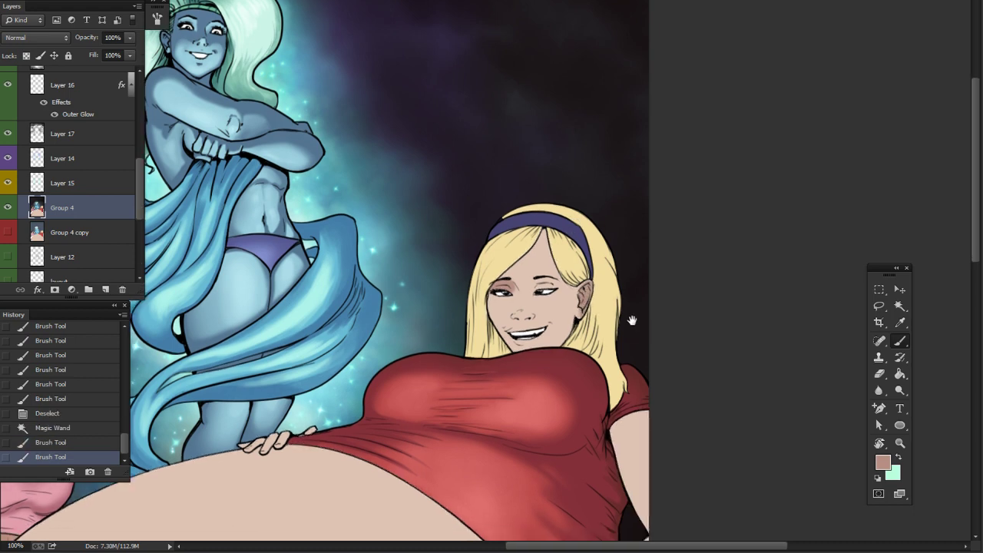
pyautogui.moveTo(538, 282)
pyautogui.mouseDown()
pyautogui.moveTo(553, 284)
pyautogui.moveTo(543, 270)
pyautogui.moveTo(565, 271)
pyautogui.mouseUp()
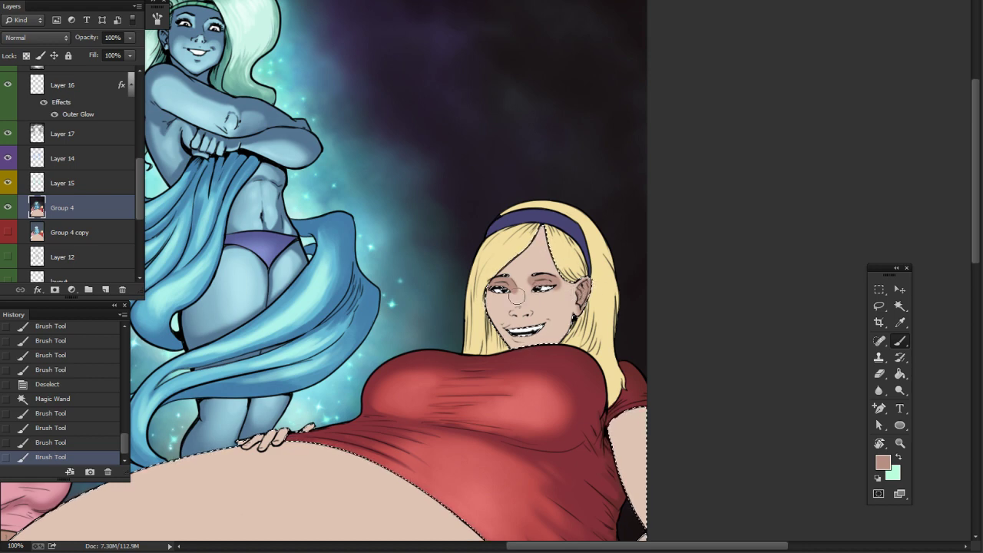
pyautogui.moveTo(515, 305)
pyautogui.mouseDown()
pyautogui.moveTo(521, 295)
pyautogui.moveTo(510, 308)
pyautogui.moveTo(501, 304)
pyautogui.moveTo(556, 295)
pyautogui.mouseUp()
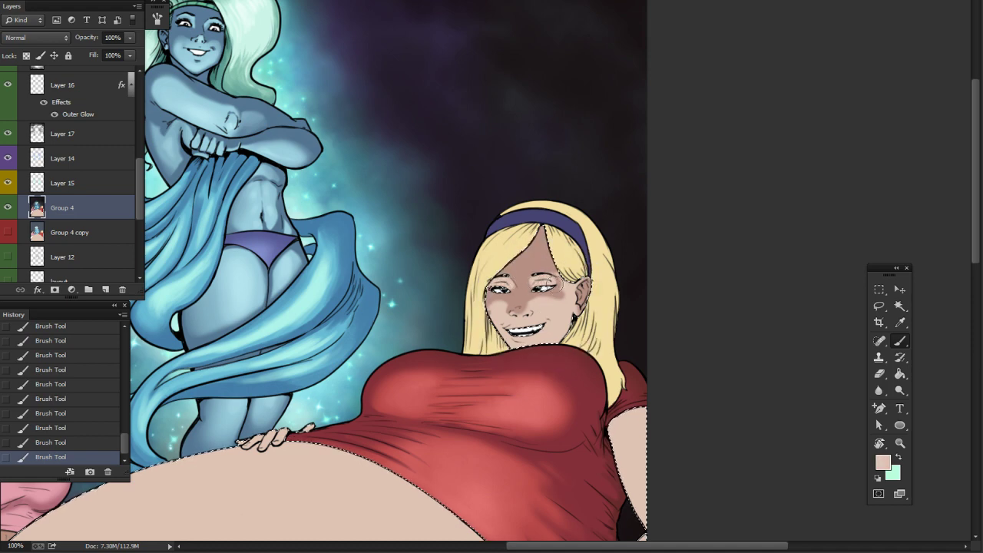
# Step: Refine the shadow edges across both cheeks by alternately sampling and painting the light and dark skin tones
pyautogui.keyDown('alt'); pyautogui.click(556, 294); pyautogui.keyUp('alt')
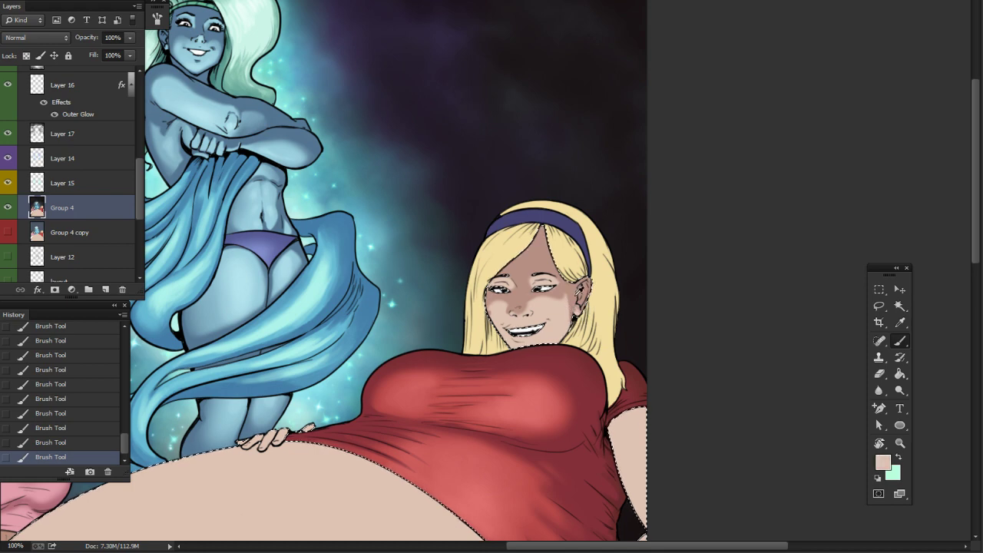
pyautogui.keyDown('alt'); pyautogui.click(565, 295); pyautogui.keyUp('alt')
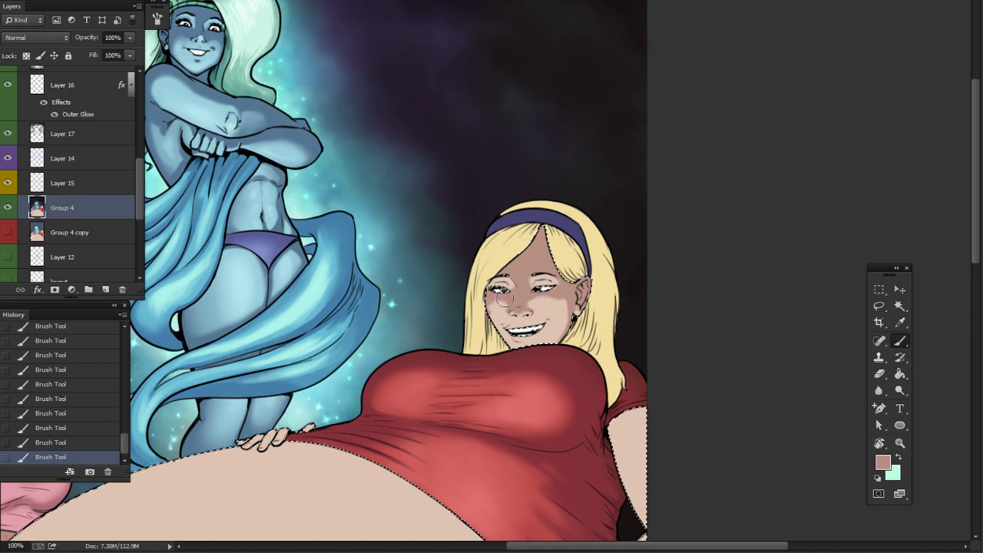
pyautogui.moveTo(504, 299)
pyautogui.mouseDown()
pyautogui.moveTo(488, 330)
pyautogui.moveTo(494, 302)
pyautogui.mouseUp()
pyautogui.keyDown('alt'); pyautogui.click(556, 309); pyautogui.keyUp('alt')
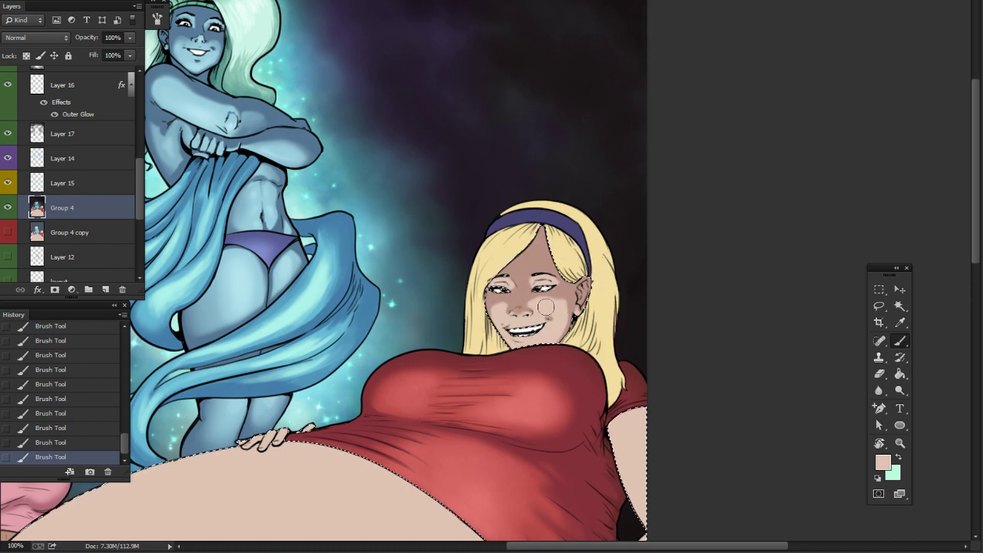
pyautogui.moveTo(553, 313); pyautogui.dragTo(549, 321)
pyautogui.keyDown('alt'); pyautogui.click(522, 300); pyautogui.keyUp('alt')
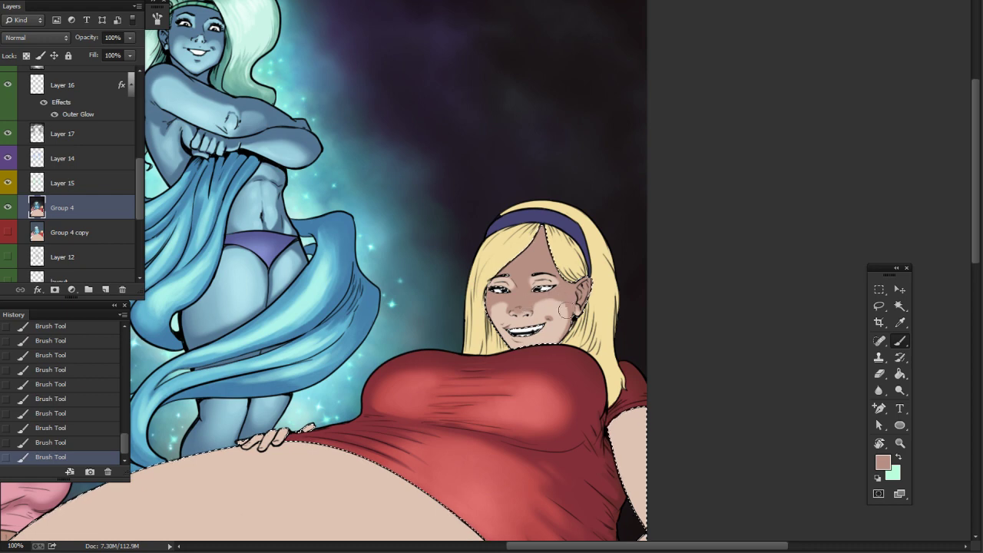
# Step: Work closer on the face and refine the eyelids and shadow edges with sampled skin tones
pyautogui.scroll(-2, 530, 273)
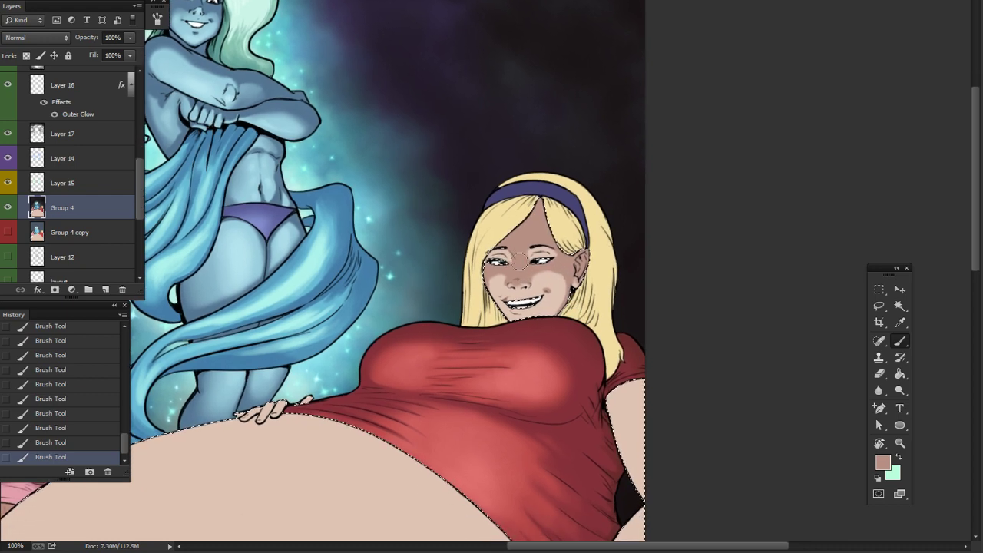
pyautogui.hotkey('ctrl', '+')
pyautogui.moveTo(616, 396); pyautogui.dragTo(560, 362)
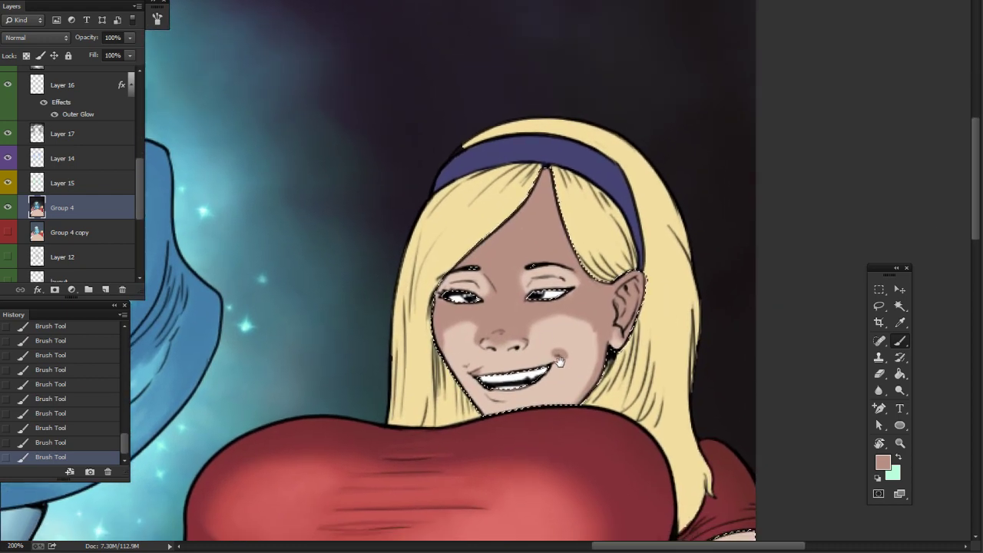
pyautogui.keyDown('alt'); pyautogui.click(474, 341); pyautogui.keyUp('alt')
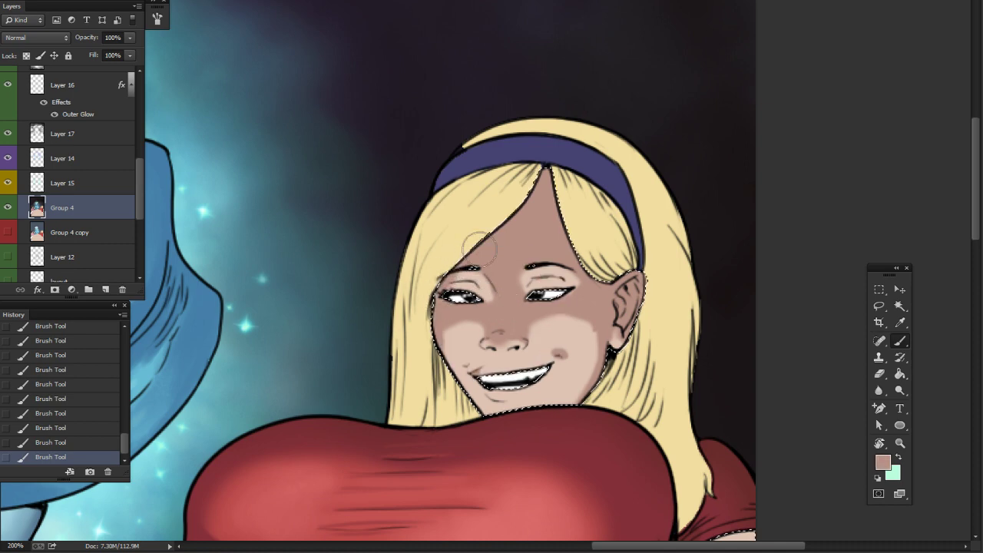
pyautogui.keyDown('alt'); pyautogui.click(473, 281); pyautogui.keyUp('alt')
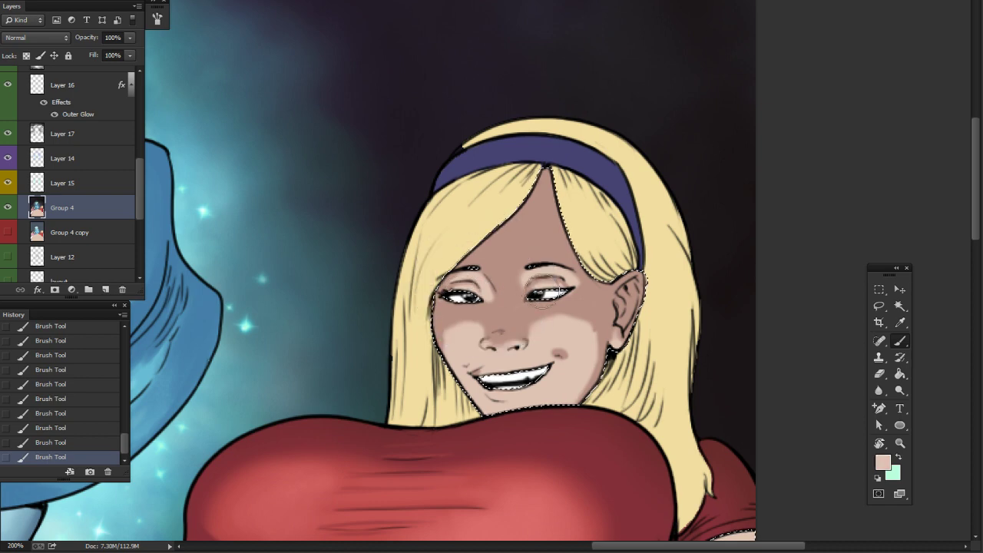
# Step: Paint shadow under the nose, on the upper lip and below the smiling mouth
pyautogui.moveTo(584, 356); pyautogui.dragTo(578, 345)
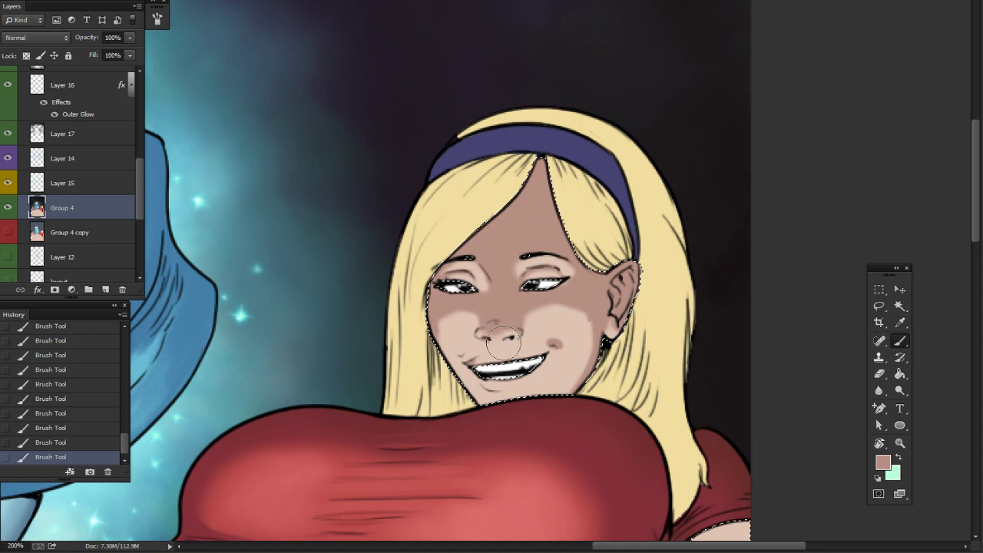
pyautogui.moveTo(558, 369); pyautogui.dragTo(645, 312)
pyautogui.hotkey('ctrl', 'shift', 'd')
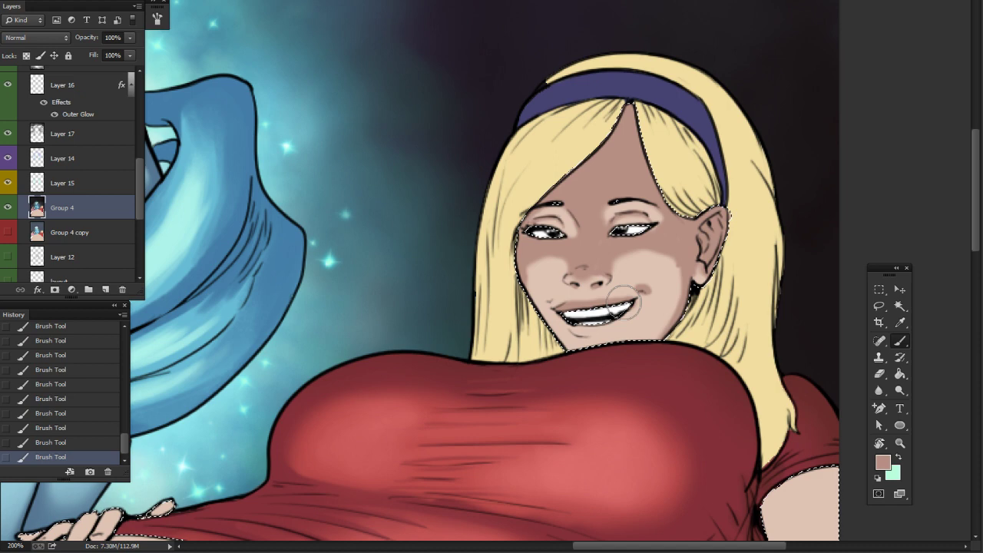
pyautogui.moveTo(574, 328); pyautogui.dragTo(599, 324)
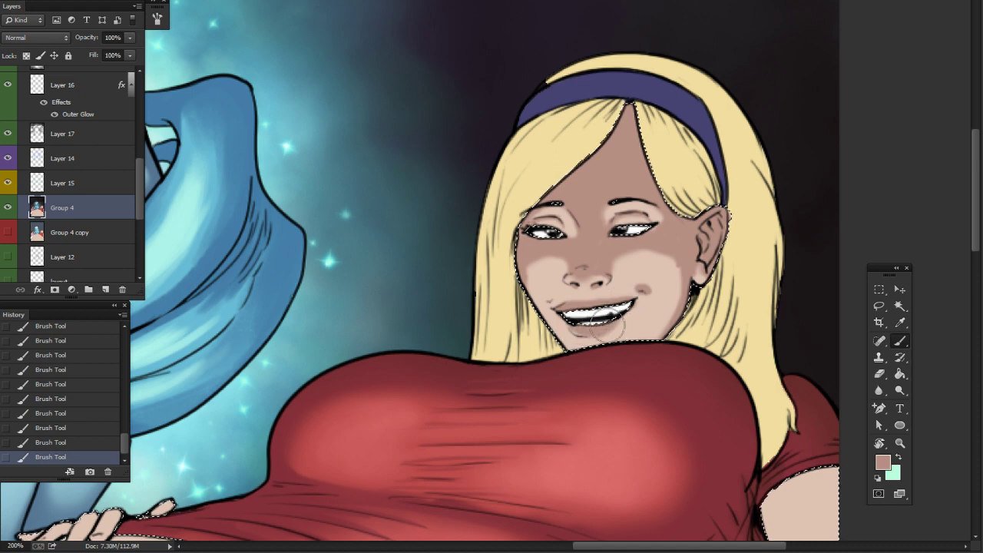
# Step: Subtract the ear from the skin selection with the Lasso, leaving the face edge as its border
pyautogui.moveTo(652, 376)
pyautogui.mouseDown()
pyautogui.moveTo(603, 374)
pyautogui.moveTo(600, 345)
pyautogui.mouseUp()
pyautogui.rightClick(652, 266)
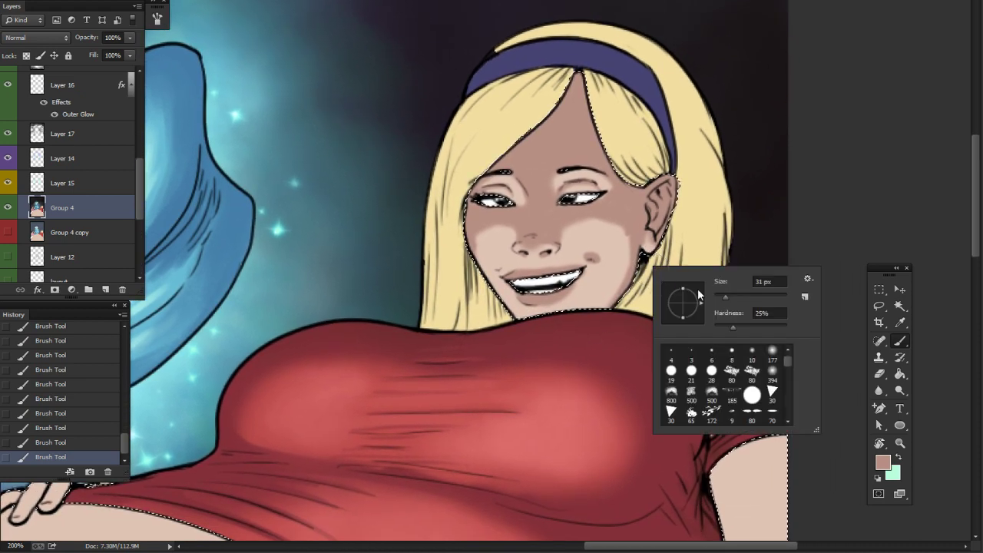
pyautogui.click(879, 305)
pyautogui.moveTo(633, 184); pyautogui.dragTo(689, 154)
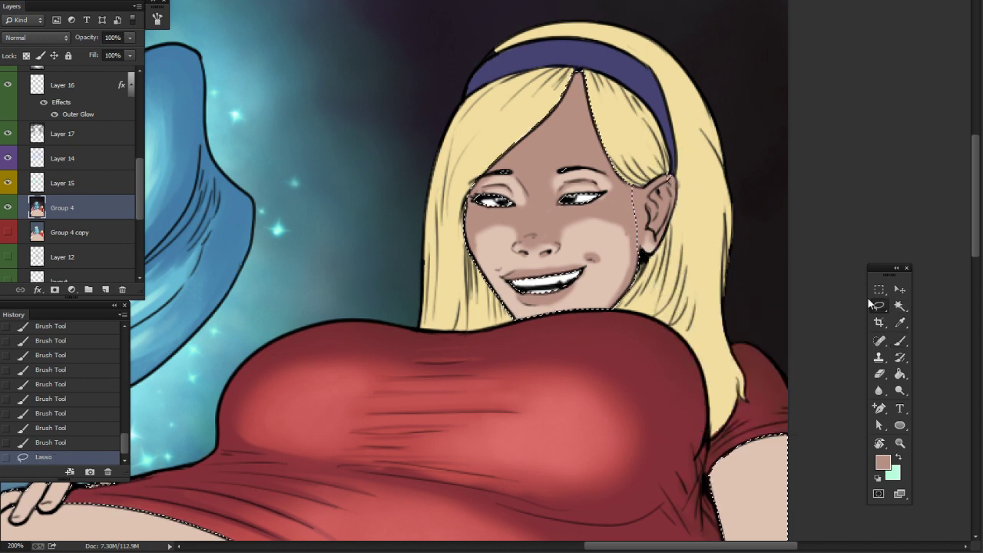
pyautogui.keyDown('alt'); pyautogui.click(754, 245); pyautogui.keyUp('alt')
pyautogui.click(900, 341)
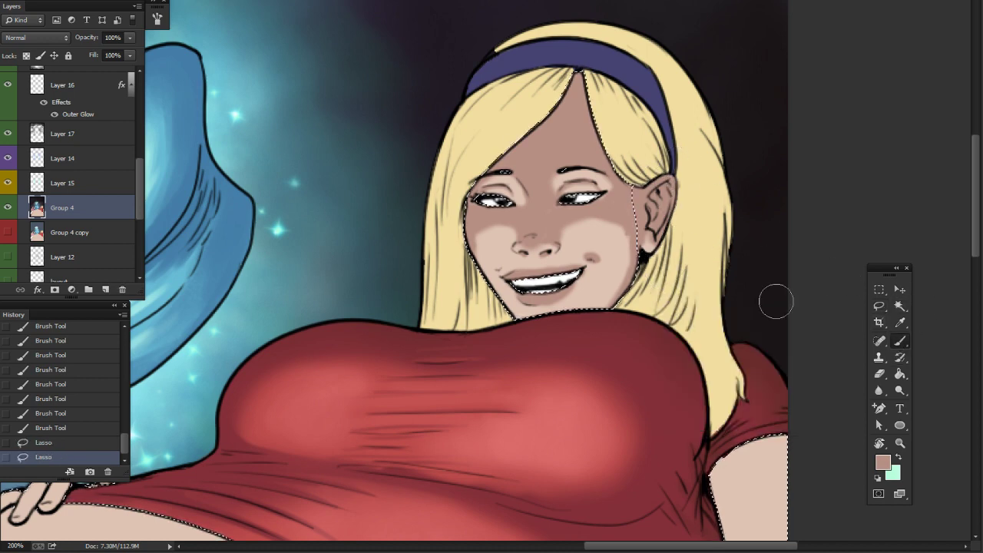
# Step: Enlarge the brush slightly and shade the cheek edge beside the ear and down along the jaw
pyautogui.rightClick(663, 294)
pyautogui.moveTo(734, 322); pyautogui.dragTo(740, 322)
pyautogui.moveTo(623, 238); pyautogui.dragTo(644, 299)
pyautogui.moveTo(613, 330); pyautogui.dragTo(689, 264)
# Step: Subtract the band around the eyes and brows from the face selection with the Lasso, and return to the Brush
pyautogui.click(880, 306)
pyautogui.moveTo(585, 153); pyautogui.dragTo(521, 148)
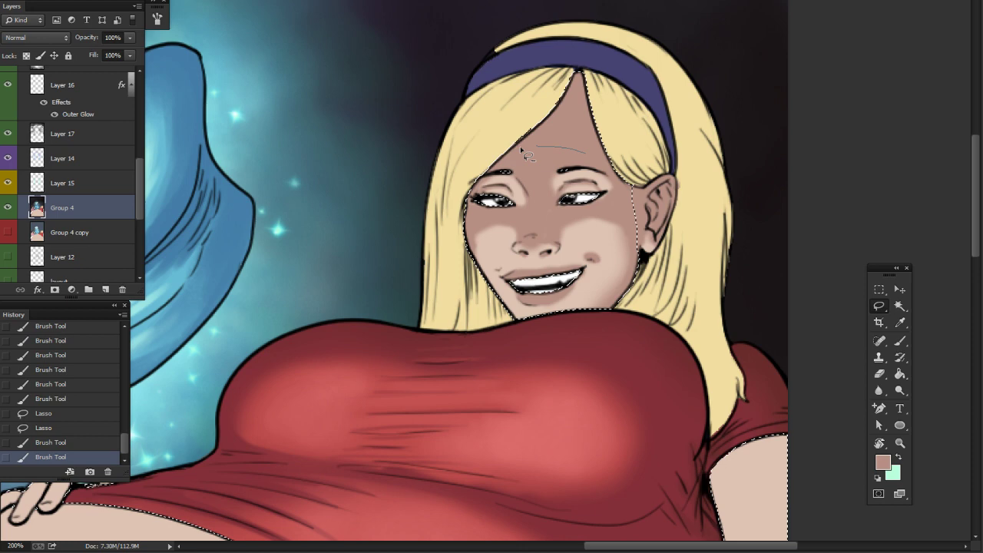
pyautogui.moveTo(645, 149); pyautogui.dragTo(647, 151)
pyautogui.click(900, 340)
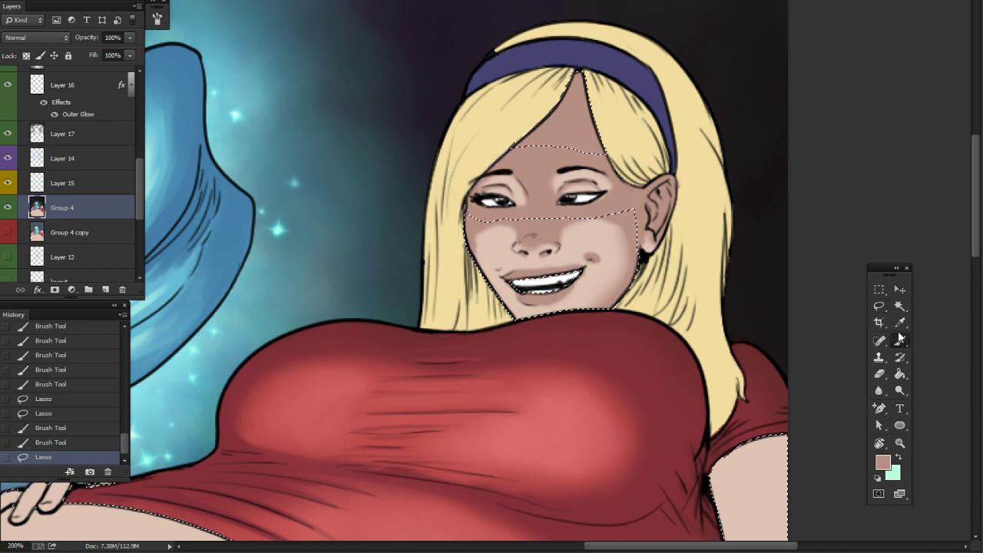
# Step: Paint shadow on the face along the selection edge below the eyes and along the chin above the red shirt
pyautogui.moveTo(488, 209)
pyautogui.mouseDown()
pyautogui.moveTo(523, 231)
pyautogui.moveTo(587, 203)
pyautogui.moveTo(662, 209)
pyautogui.mouseUp()
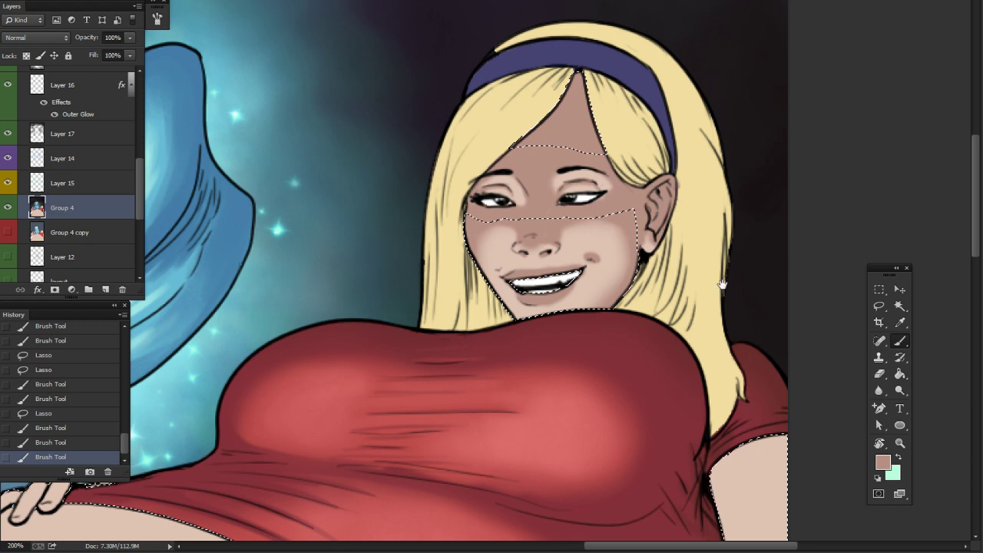
pyautogui.moveTo(721, 283); pyautogui.dragTo(679, 252)
pyautogui.moveTo(628, 235); pyautogui.dragTo(646, 255)
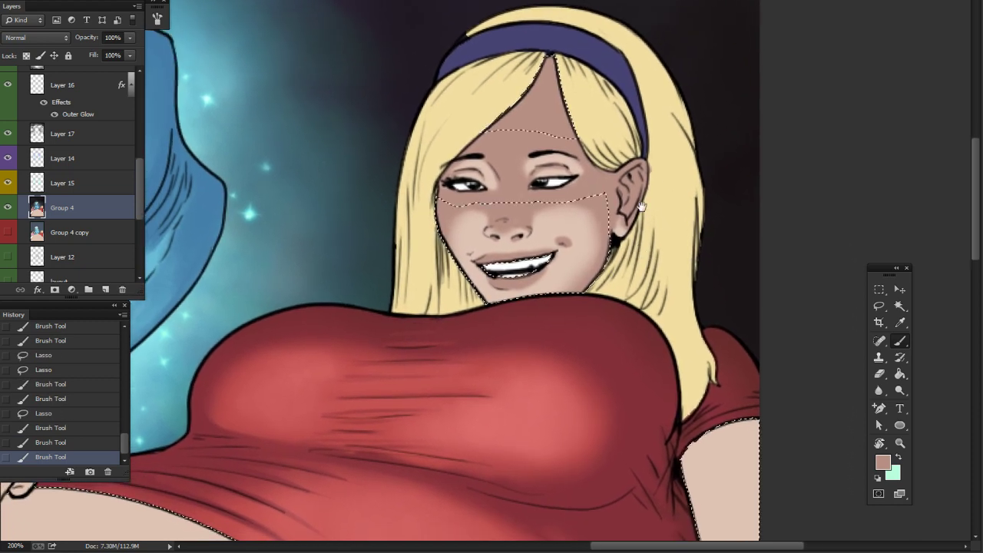
pyautogui.moveTo(704, 320); pyautogui.dragTo(660, 246)
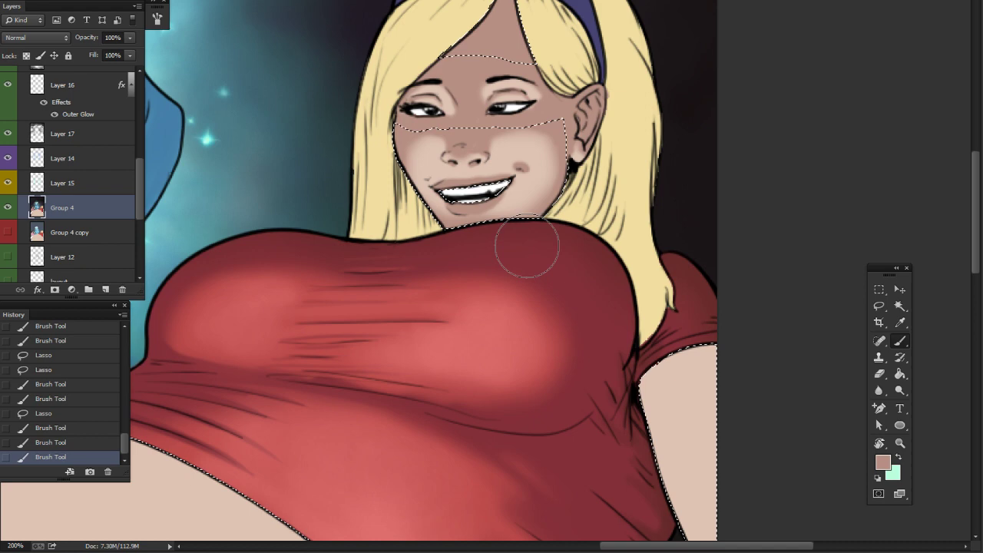
pyautogui.moveTo(539, 238); pyautogui.dragTo(606, 244)
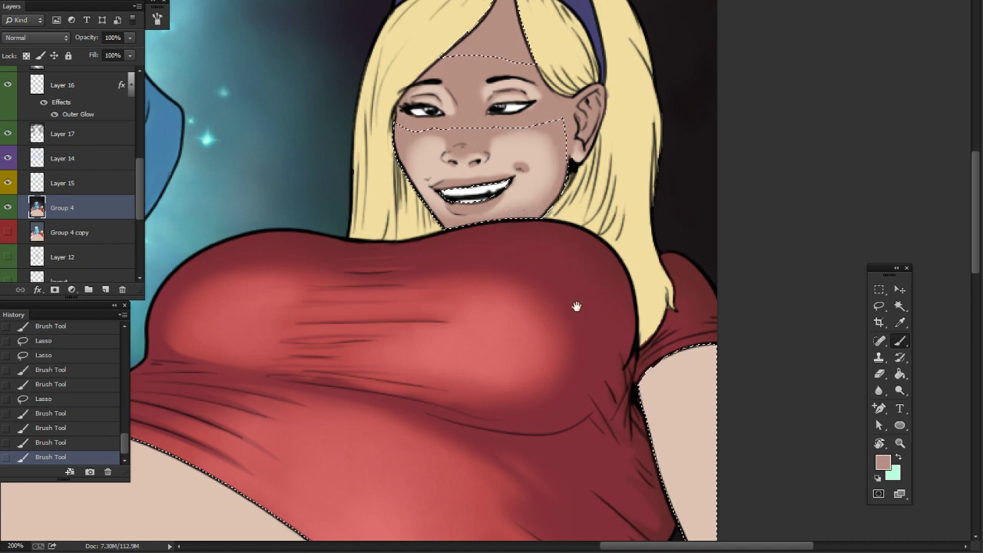
pyautogui.moveTo(577, 304)
pyautogui.mouseDown()
pyautogui.moveTo(808, 289)
pyautogui.moveTo(796, 282)
pyautogui.moveTo(790, 390)
pyautogui.moveTo(740, 388)
pyautogui.moveTo(721, 300)
pyautogui.mouseUp()
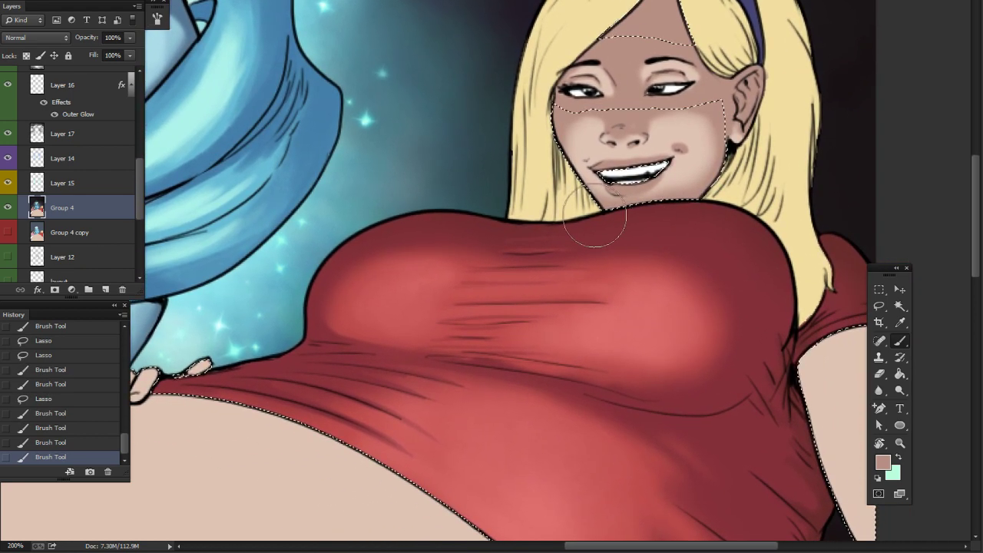
pyautogui.moveTo(597, 222); pyautogui.dragTo(684, 229)
# Step: Shade the upper arm below the sleeve and down its outer side, enlarging the brush to 87 px for the broader strokes
pyautogui.moveTo(746, 358)
pyautogui.mouseDown()
pyautogui.moveTo(694, 323)
pyautogui.moveTo(742, 414)
pyautogui.moveTo(696, 397)
pyautogui.moveTo(678, 376)
pyautogui.moveTo(637, 299)
pyautogui.moveTo(650, 279)
pyautogui.moveTo(569, 296)
pyautogui.mouseUp()
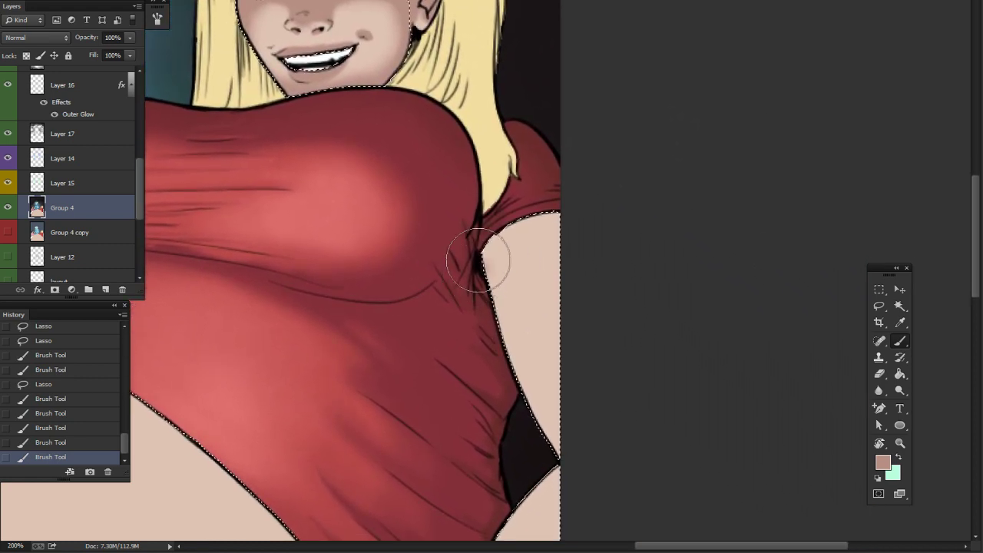
pyautogui.moveTo(479, 259); pyautogui.dragTo(603, 257)
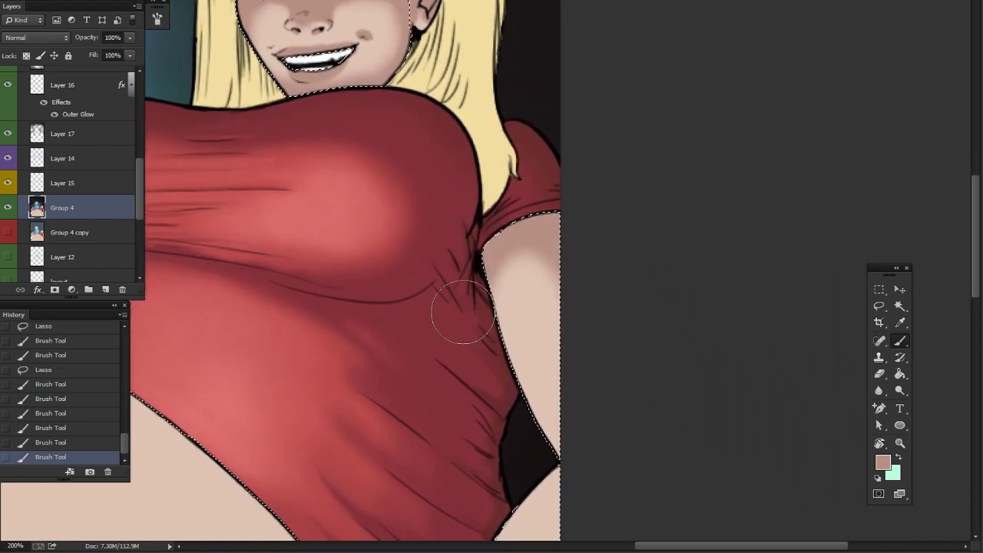
pyautogui.moveTo(543, 222)
pyautogui.mouseDown()
pyautogui.moveTo(626, 397)
pyautogui.moveTo(606, 321)
pyautogui.mouseUp()
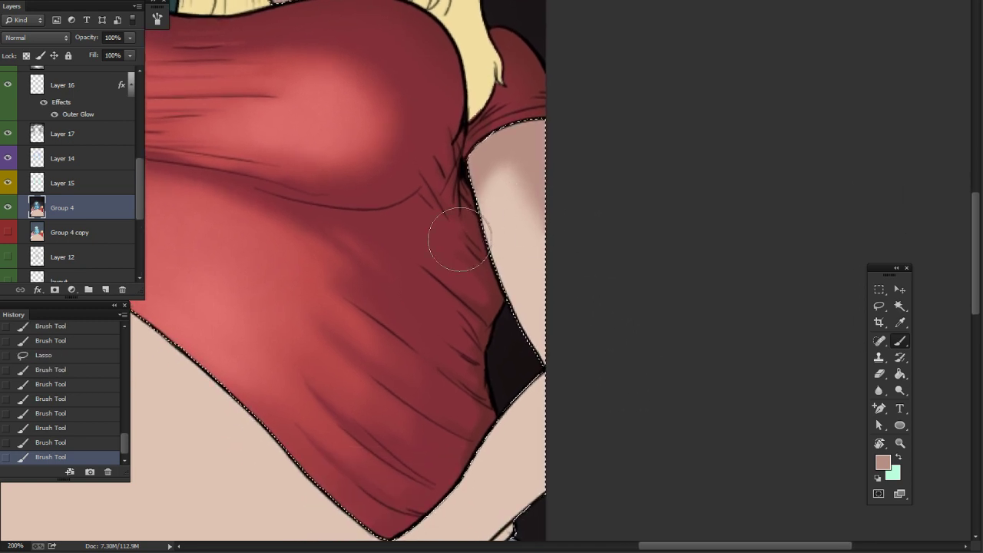
pyautogui.moveTo(498, 186)
pyautogui.mouseDown()
pyautogui.moveTo(616, 360)
pyautogui.moveTo(573, 355)
pyautogui.mouseUp()
pyautogui.rightClick(477, 321)
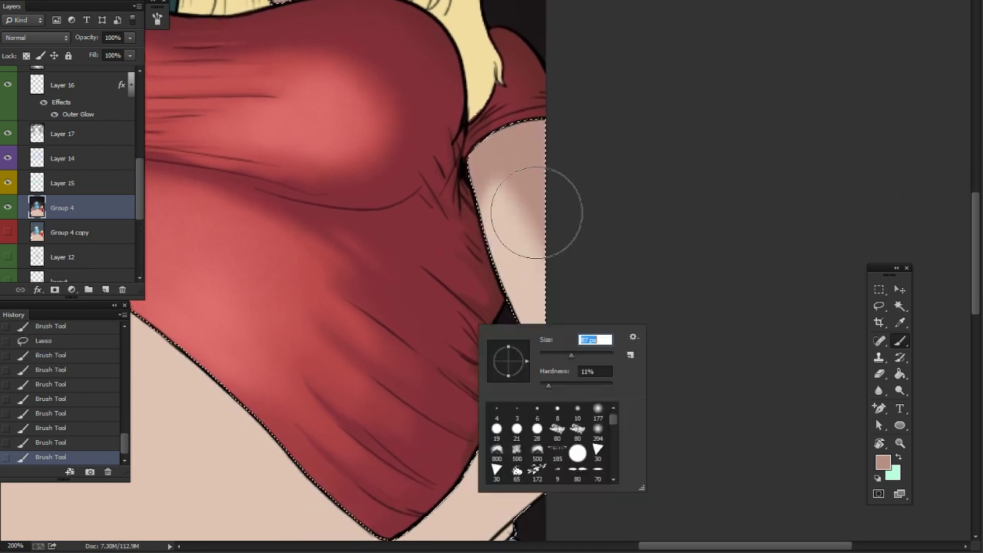
pyautogui.moveTo(535, 218); pyautogui.dragTo(619, 392)
# Step: Reduce the brush size and paint shadow along the underside of the forearm and the inner edge of the upper arm
pyautogui.moveTo(619, 392)
pyautogui.mouseDown()
pyautogui.moveTo(615, 358)
pyautogui.moveTo(635, 250)
pyautogui.mouseUp()
pyautogui.rightClick(552, 365)
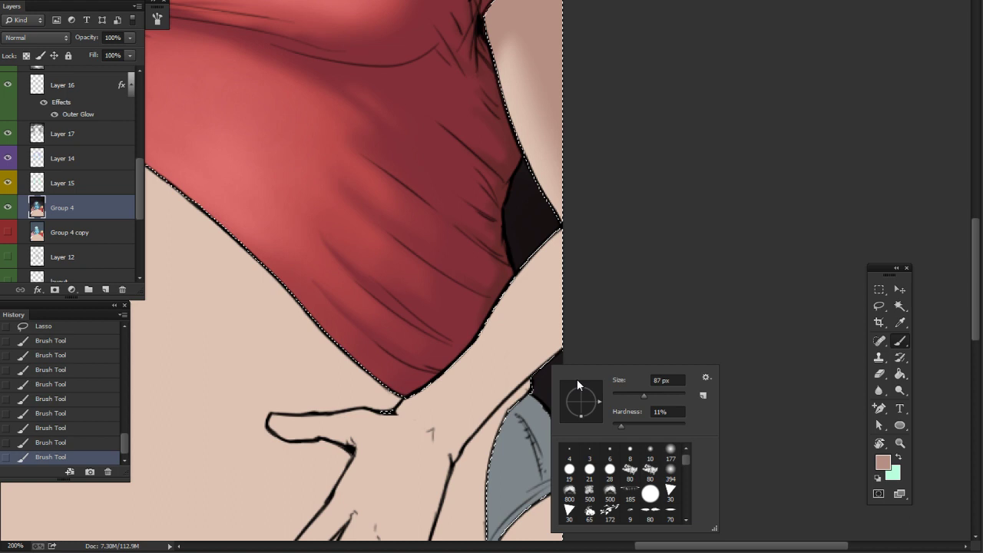
pyautogui.click(621, 395)
pyautogui.moveTo(455, 452); pyautogui.dragTo(605, 303)
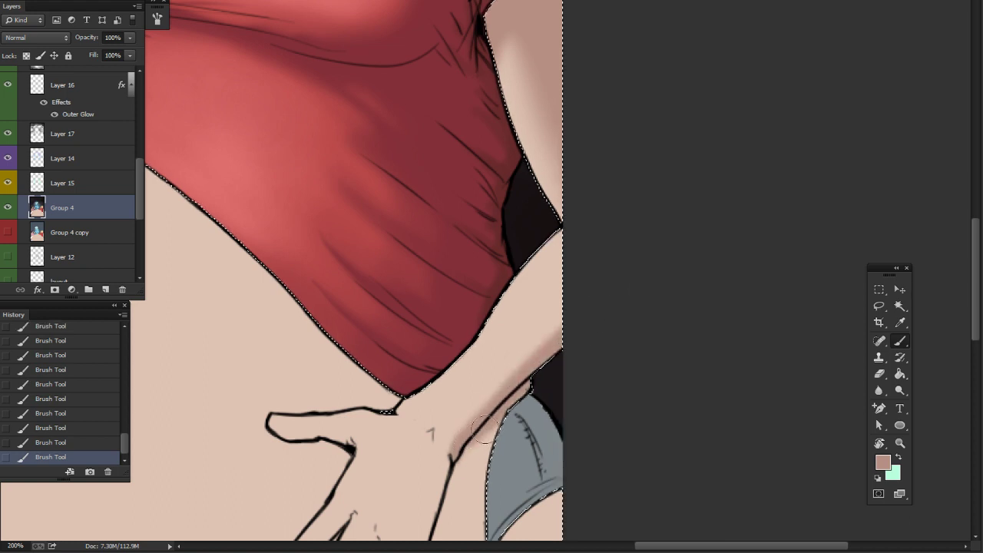
pyautogui.moveTo(504, 384)
pyautogui.mouseDown()
pyautogui.moveTo(471, 462)
pyautogui.moveTo(582, 328)
pyautogui.mouseUp()
pyautogui.moveTo(613, 264)
pyautogui.mouseDown()
pyautogui.moveTo(667, 277)
pyautogui.moveTo(702, 343)
pyautogui.mouseUp()
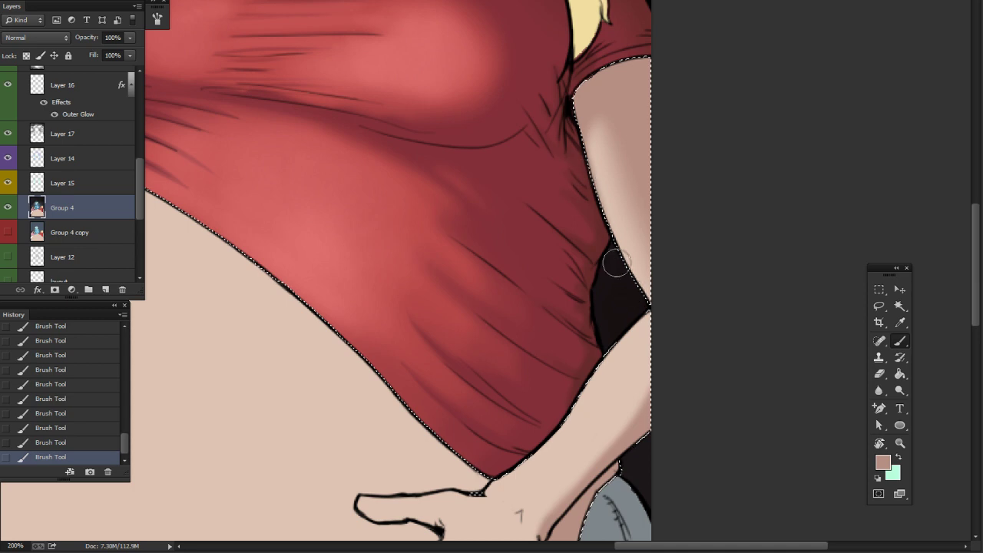
pyautogui.moveTo(579, 153)
pyautogui.mouseDown()
pyautogui.moveTo(625, 277)
pyautogui.moveTo(644, 298)
pyautogui.mouseUp()
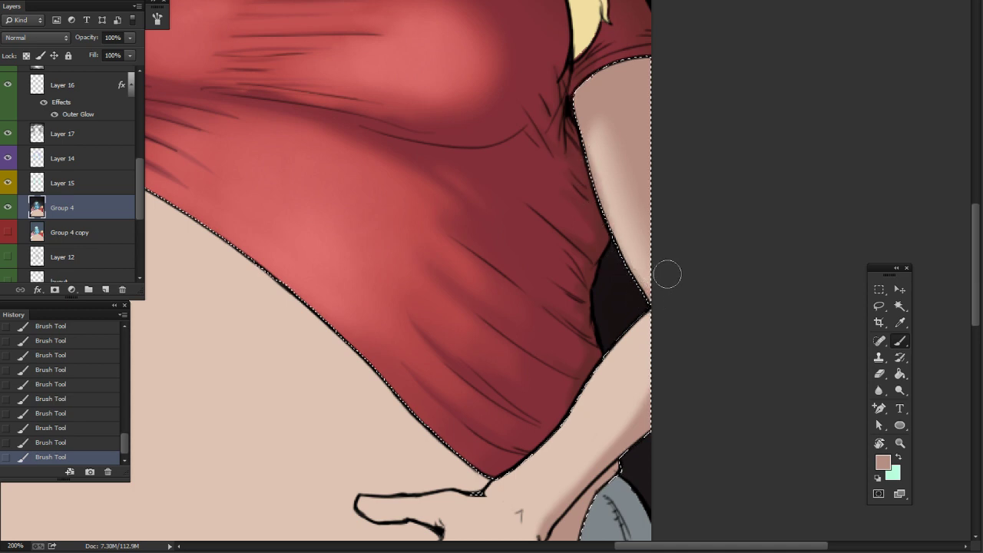
# Step: Paint shadow at the wrist creases, along the outer edge of the open hand and on the skin around the grey shorts
pyautogui.moveTo(676, 99)
pyautogui.mouseDown()
pyautogui.moveTo(730, 274)
pyautogui.moveTo(682, 116)
pyautogui.mouseUp()
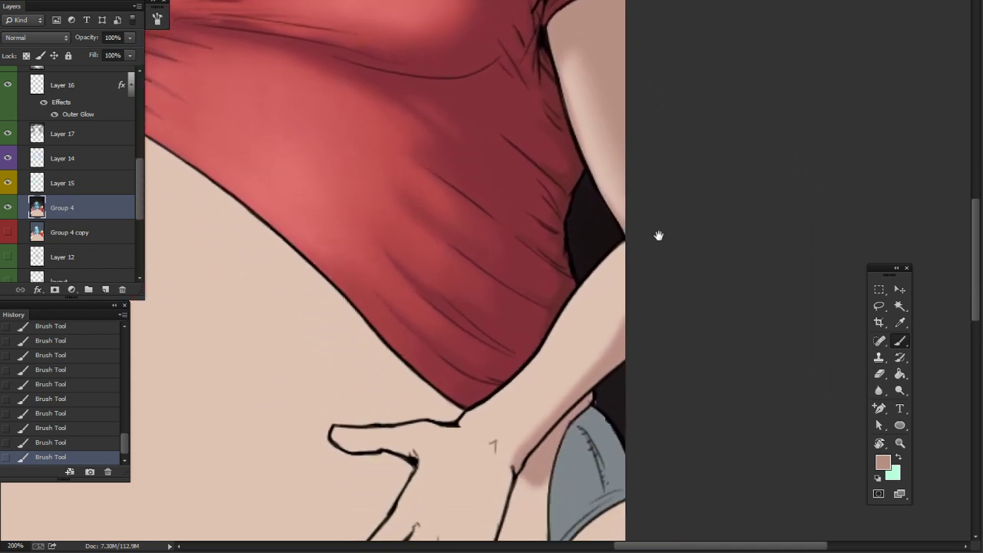
pyautogui.moveTo(483, 389); pyautogui.dragTo(501, 415)
pyautogui.moveTo(526, 457)
pyautogui.mouseDown()
pyautogui.moveTo(531, 329)
pyautogui.moveTo(528, 338)
pyautogui.mouseUp()
pyautogui.moveTo(481, 374)
pyautogui.mouseDown()
pyautogui.moveTo(509, 298)
pyautogui.moveTo(520, 300)
pyautogui.moveTo(532, 456)
pyautogui.mouseUp()
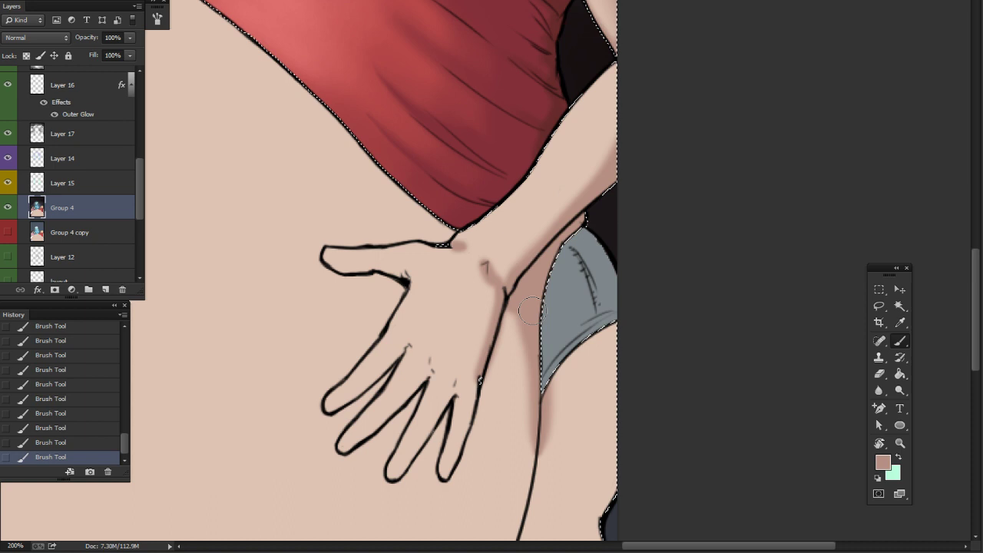
pyautogui.moveTo(600, 408)
pyautogui.mouseDown()
pyautogui.moveTo(586, 229)
pyautogui.moveTo(592, 129)
pyautogui.mouseUp()
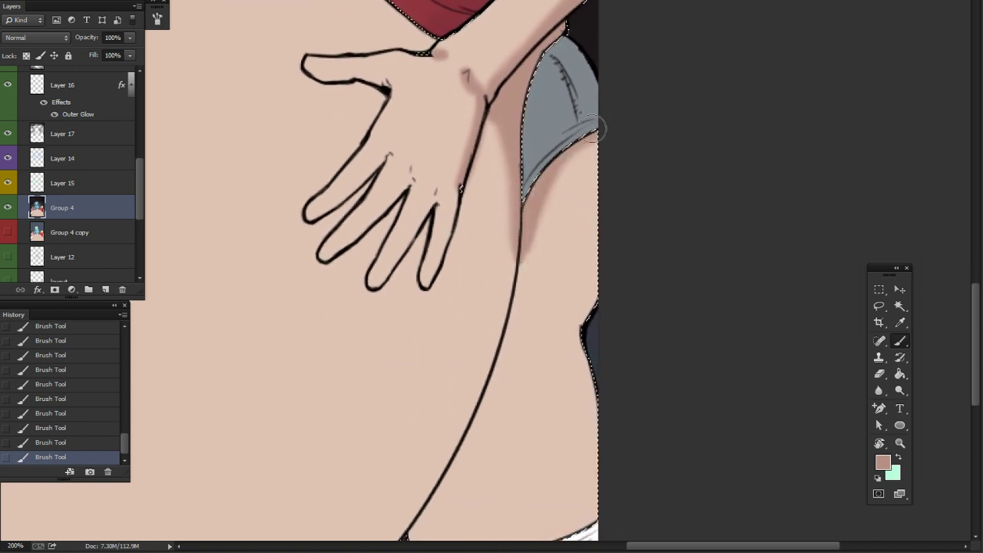
# Step: Cover the thigh below the shorts with the shadow tone, starting along the belly outline and enlarging the brush to 50 px
pyautogui.hotkey('ctrl', '-')
pyautogui.moveTo(568, 171); pyautogui.dragTo(641, 367)
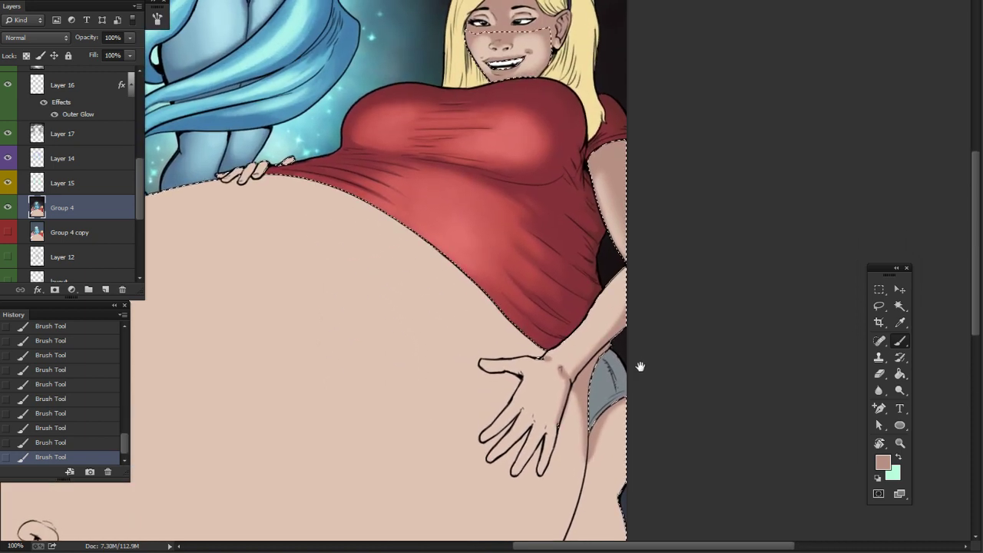
pyautogui.hotkey('ctrl', 'd')
pyautogui.moveTo(665, 399)
pyautogui.mouseDown()
pyautogui.moveTo(810, 392)
pyautogui.moveTo(874, 341)
pyautogui.moveTo(702, 332)
pyautogui.moveTo(663, 278)
pyautogui.mouseUp()
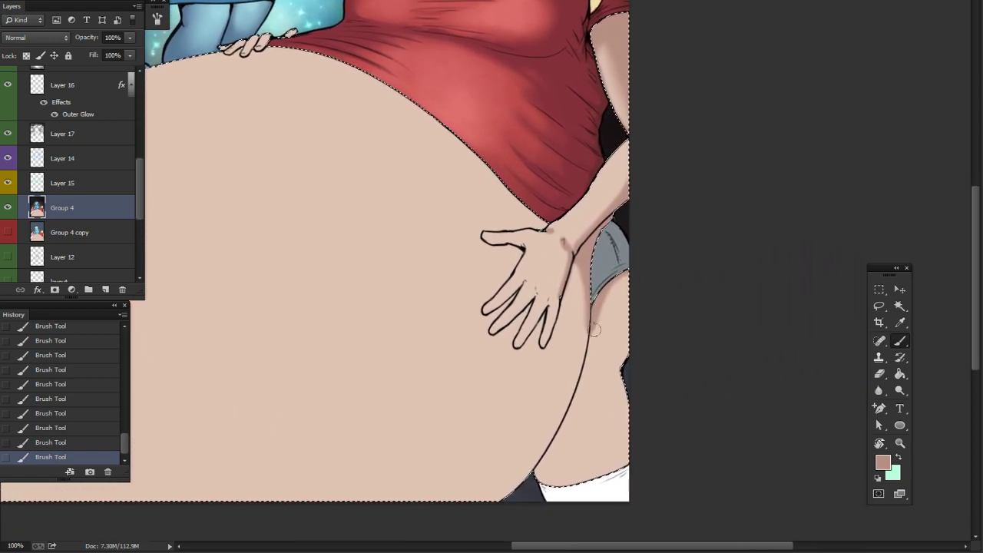
pyautogui.moveTo(594, 328)
pyautogui.mouseDown()
pyautogui.moveTo(571, 420)
pyautogui.moveTo(538, 478)
pyautogui.moveTo(566, 479)
pyautogui.mouseUp()
pyautogui.rightClick(597, 432)
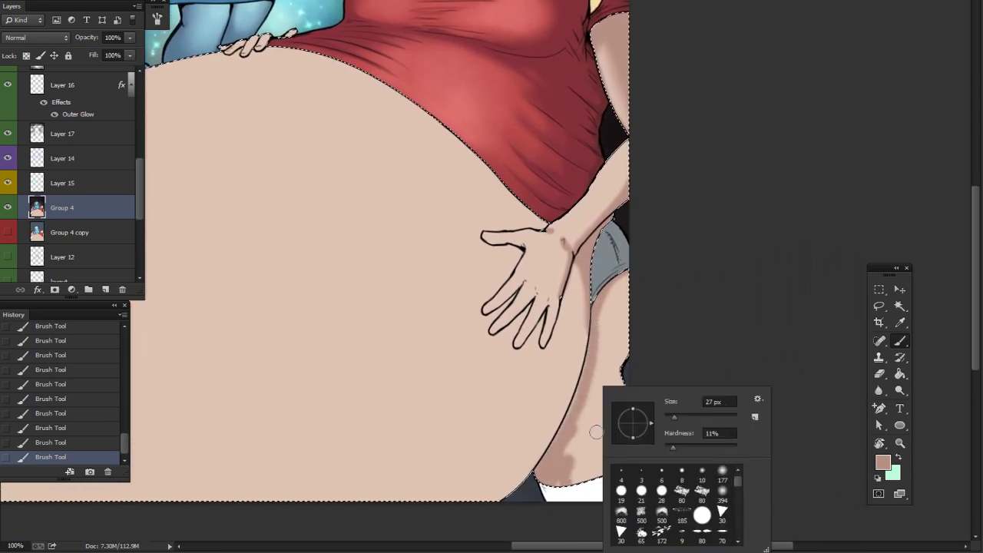
pyautogui.moveTo(674, 417); pyautogui.dragTo(682, 416)
pyautogui.moveTo(583, 370)
pyautogui.mouseDown()
pyautogui.moveTo(559, 462)
pyautogui.moveTo(599, 463)
pyautogui.moveTo(614, 404)
pyautogui.moveTo(596, 398)
pyautogui.moveTo(582, 447)
pyautogui.moveTo(620, 339)
pyautogui.moveTo(624, 292)
pyautogui.mouseUp()
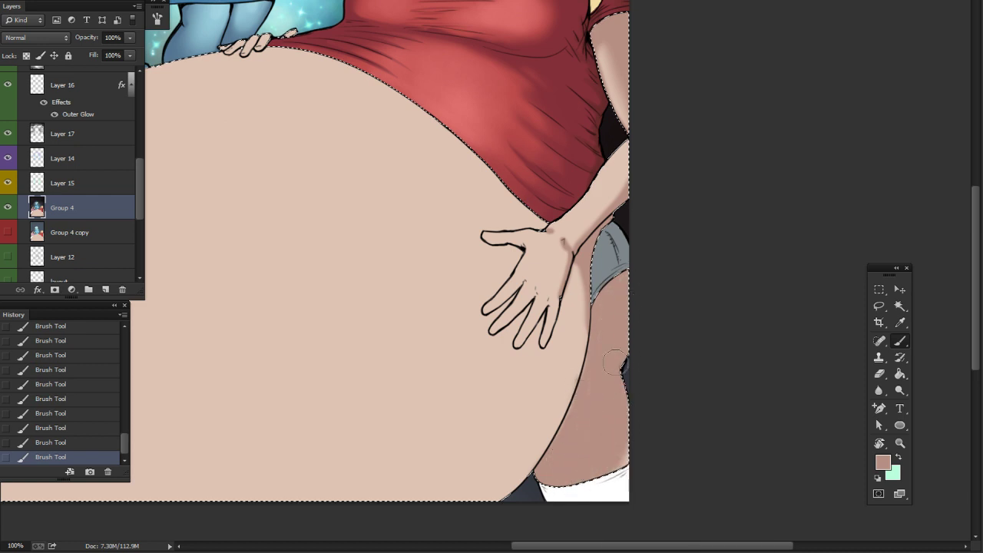
# Step: Reduce the brush size and shade the fingers resting on top of the belly at the shirt's hem
pyautogui.moveTo(677, 330); pyautogui.dragTo(690, 411)
pyautogui.moveTo(643, 351); pyautogui.dragTo(608, 360)
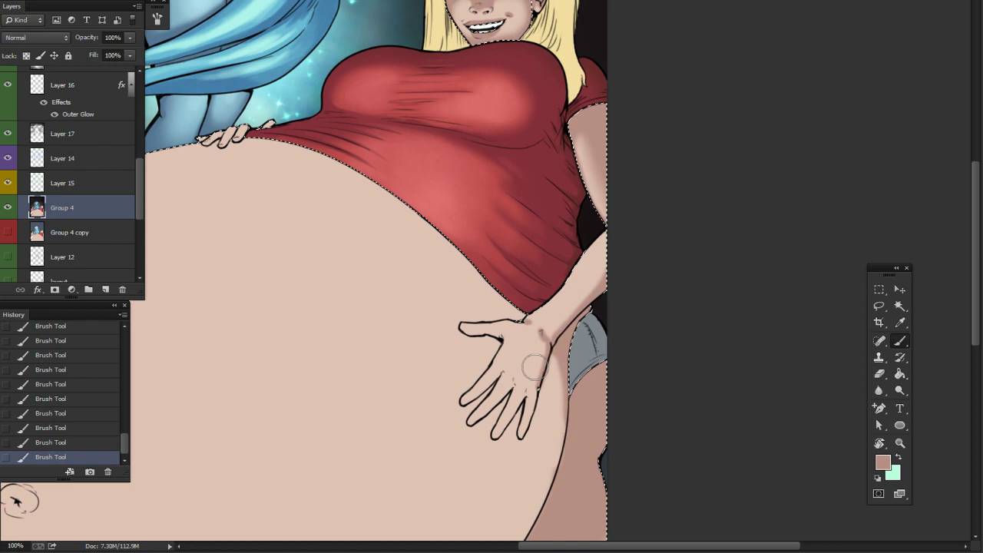
pyautogui.moveTo(228, 120)
pyautogui.mouseDown()
pyautogui.moveTo(399, 195)
pyautogui.moveTo(443, 196)
pyautogui.mouseUp()
pyautogui.rightClick(443, 195)
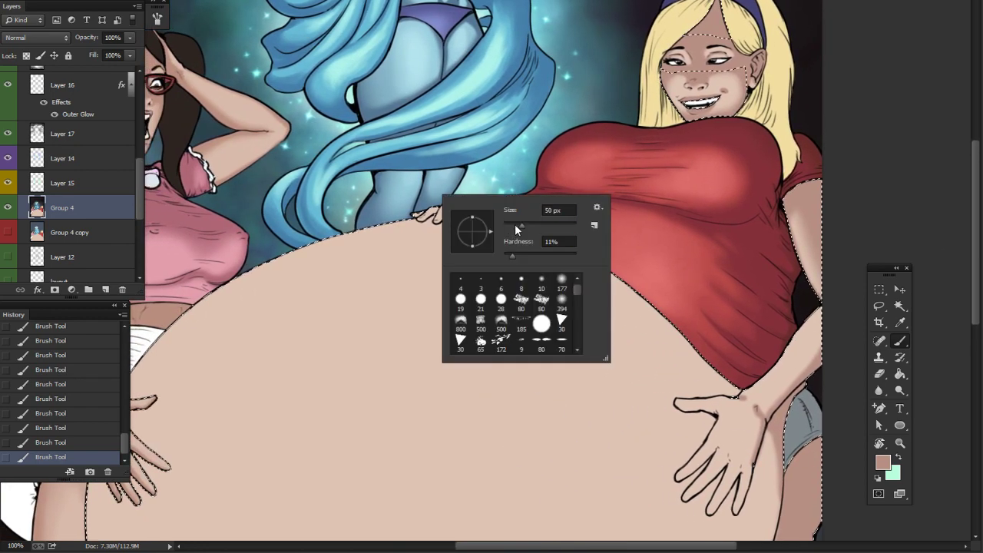
pyautogui.click(514, 225)
pyautogui.click(500, 175)
pyautogui.hotkey('ctrl', '+')
pyautogui.moveTo(345, 243)
pyautogui.mouseDown()
pyautogui.moveTo(382, 230)
pyautogui.moveTo(404, 239)
pyautogui.moveTo(369, 252)
pyautogui.moveTo(392, 259)
pyautogui.moveTo(403, 229)
pyautogui.moveTo(390, 257)
pyautogui.moveTo(419, 242)
pyautogui.moveTo(421, 230)
pyautogui.moveTo(423, 244)
pyautogui.moveTo(448, 239)
pyautogui.moveTo(429, 244)
pyautogui.moveTo(497, 217)
pyautogui.mouseUp()
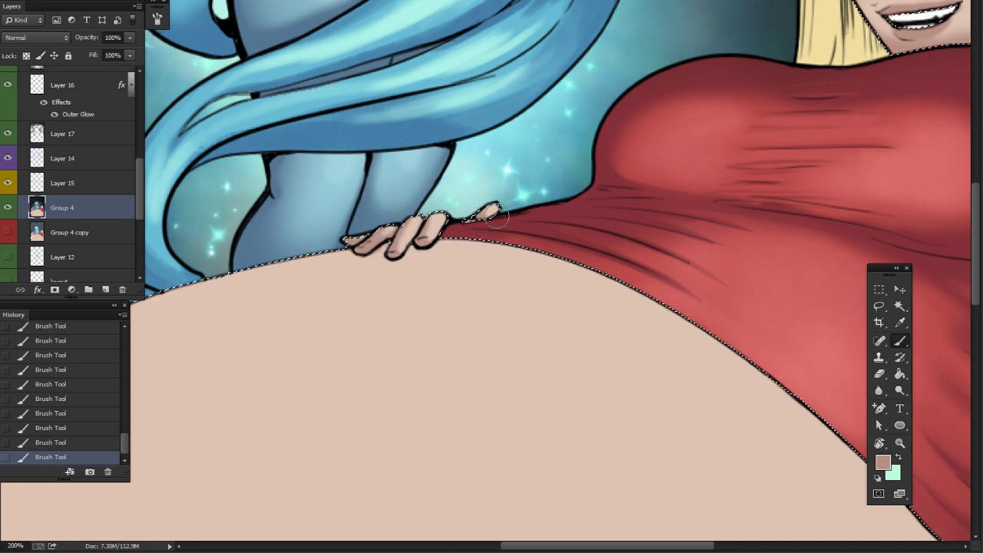
pyautogui.moveTo(633, 258); pyautogui.dragTo(594, 258)
pyautogui.moveTo(398, 238); pyautogui.dragTo(407, 230)
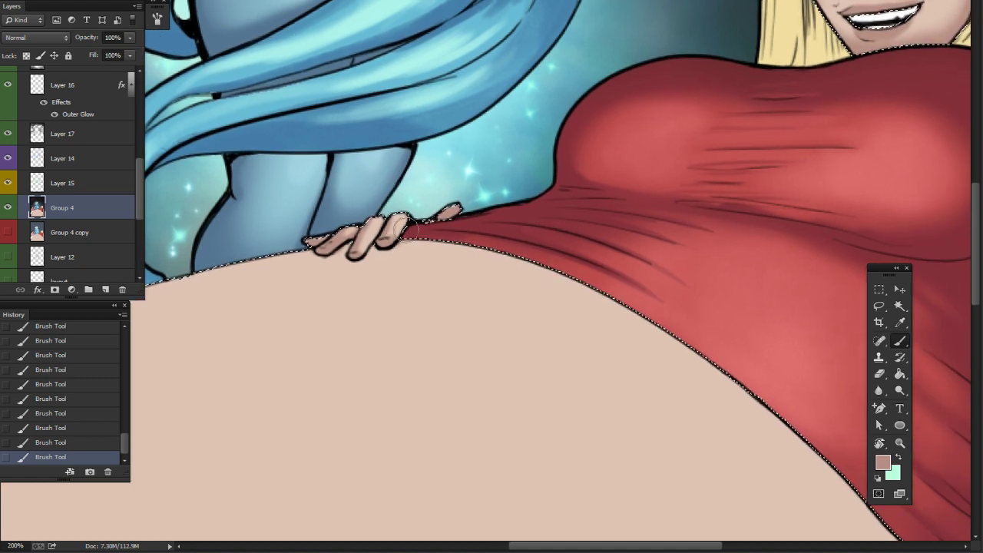
# Step: Paint shadows between and along the fingers of the open hand on the belly, and along the thumb
pyautogui.moveTo(612, 268); pyautogui.dragTo(590, 244)
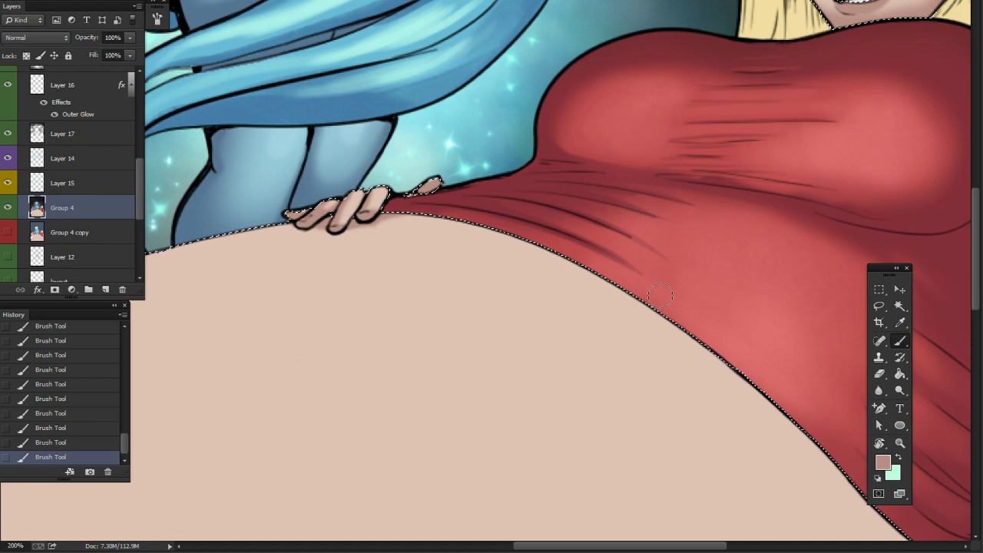
pyautogui.hotkey('ctrl', '-')
pyautogui.moveTo(759, 424); pyautogui.dragTo(581, 280)
pyautogui.hotkey('ctrl', '+')
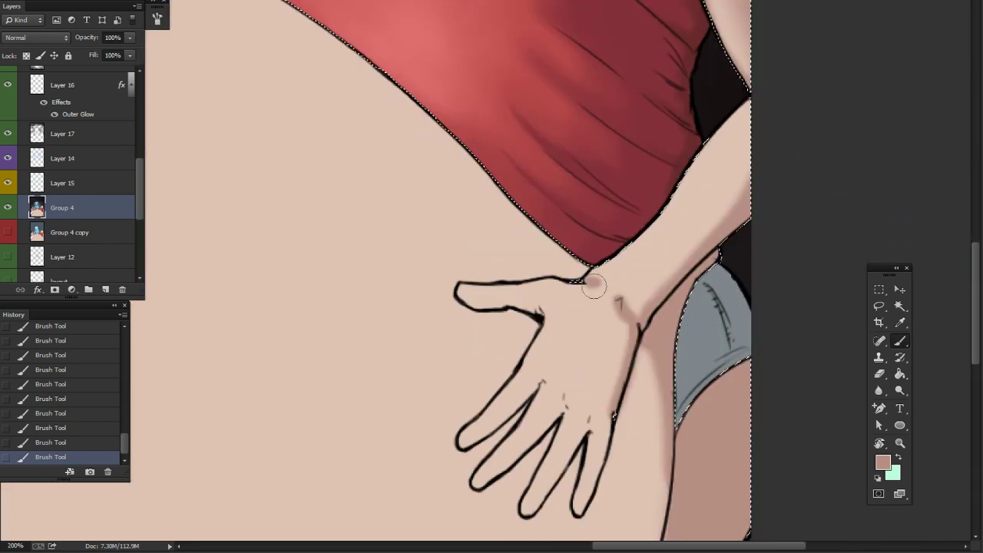
pyautogui.moveTo(464, 379); pyautogui.dragTo(454, 463)
pyautogui.moveTo(463, 376)
pyautogui.mouseDown()
pyautogui.moveTo(423, 452)
pyautogui.moveTo(451, 407)
pyautogui.mouseUp()
pyautogui.moveTo(364, 437)
pyautogui.mouseDown()
pyautogui.moveTo(426, 387)
pyautogui.moveTo(387, 440)
pyautogui.mouseUp()
pyautogui.moveTo(348, 395)
pyautogui.mouseDown()
pyautogui.moveTo(399, 352)
pyautogui.moveTo(370, 405)
pyautogui.moveTo(400, 354)
pyautogui.moveTo(341, 406)
pyautogui.moveTo(416, 342)
pyautogui.moveTo(398, 365)
pyautogui.moveTo(415, 336)
pyautogui.mouseUp()
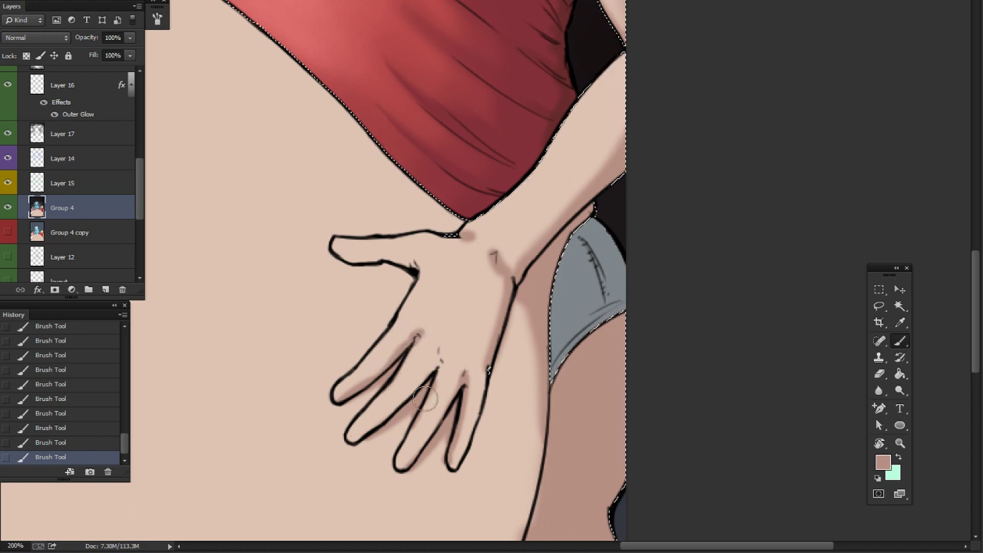
pyautogui.moveTo(357, 444); pyautogui.dragTo(440, 361)
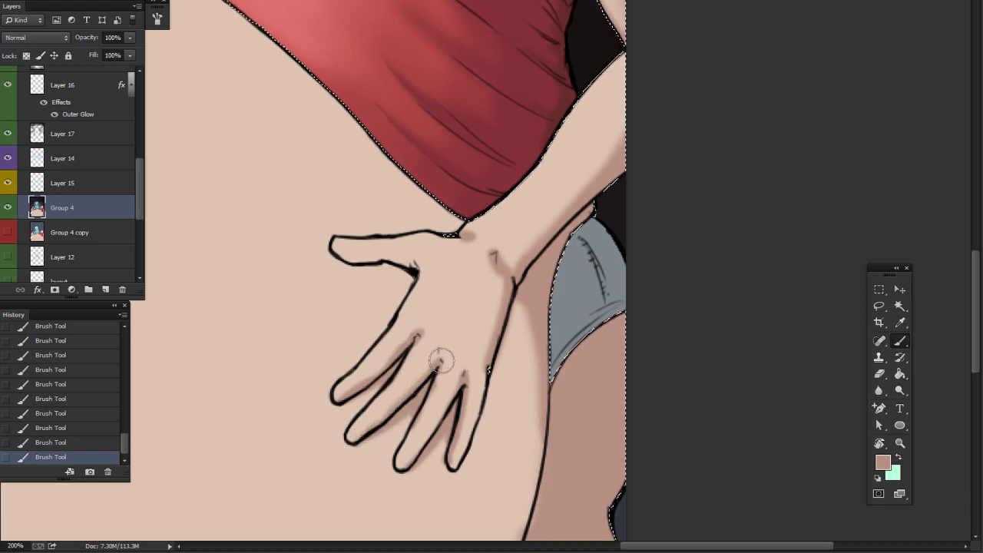
pyautogui.moveTo(348, 240); pyautogui.dragTo(399, 242)
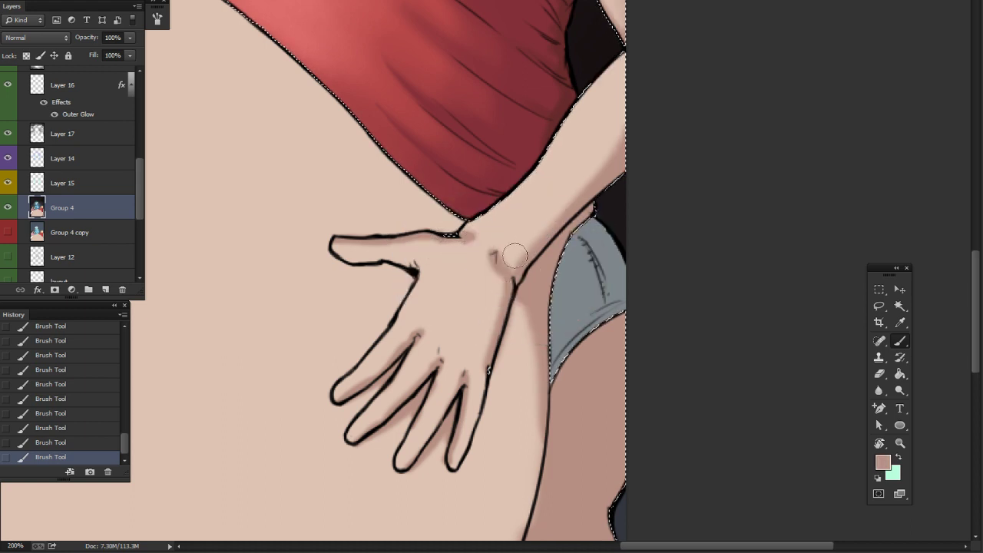
# Step: Refine the wrist and forearm shading by alternately sampling the light skin and shadow tones and painting along the shirt edge
pyautogui.keyDown('alt'); pyautogui.click(488, 274); pyautogui.keyUp('alt')
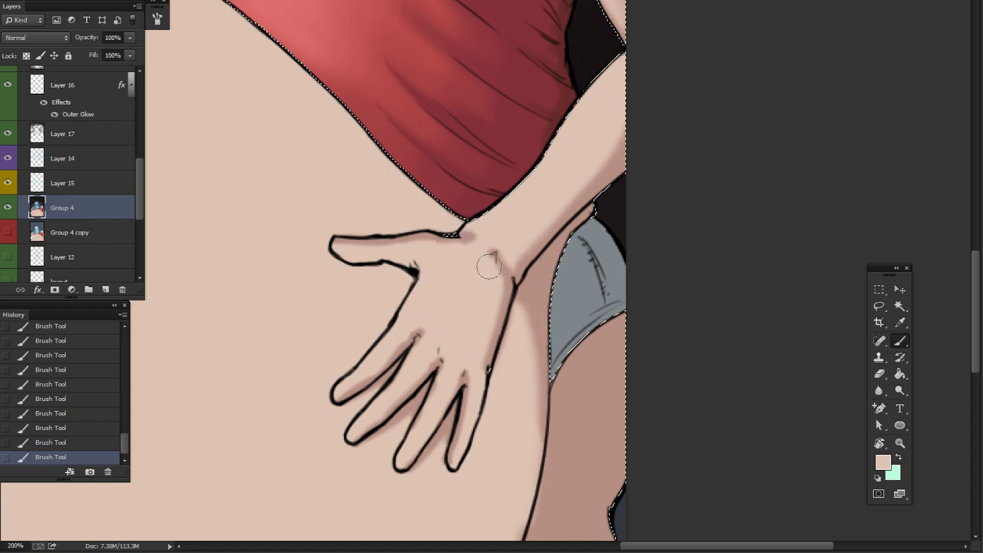
pyautogui.keyDown('alt'); pyautogui.click(532, 265); pyautogui.keyUp('alt')
pyautogui.moveTo(467, 229)
pyautogui.mouseDown()
pyautogui.moveTo(517, 183)
pyautogui.moveTo(535, 179)
pyautogui.moveTo(498, 206)
pyautogui.moveTo(581, 101)
pyautogui.mouseUp()
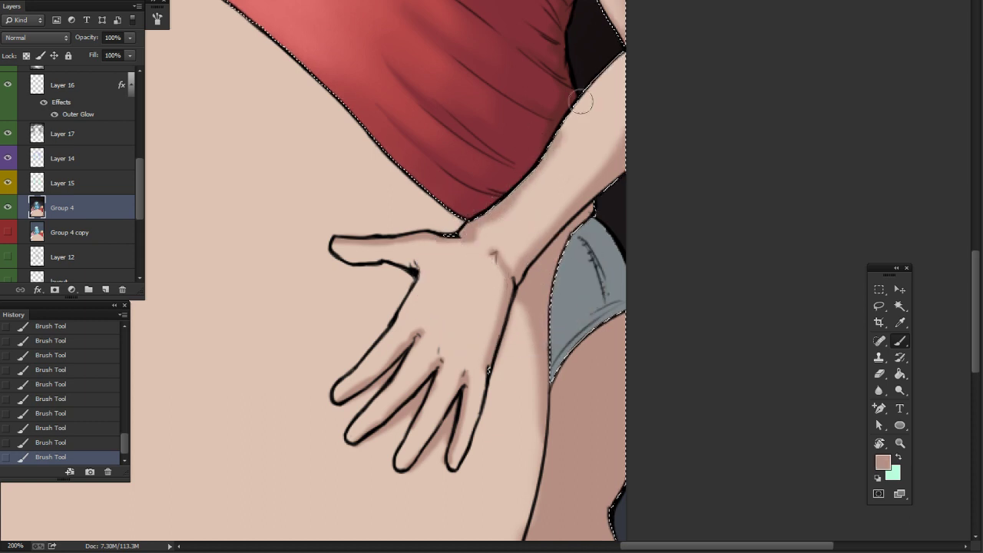
pyautogui.keyDown('alt'); pyautogui.click(487, 232); pyautogui.keyUp('alt')
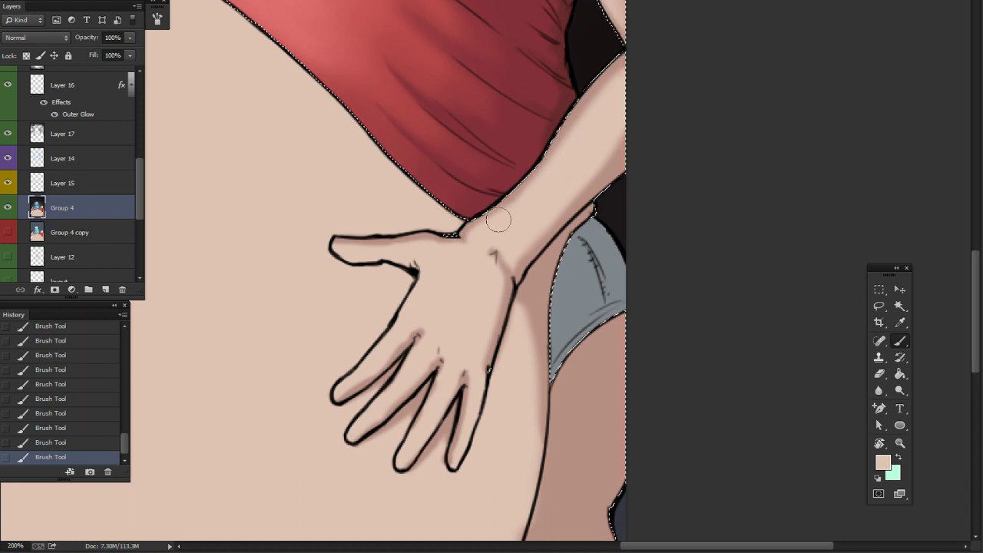
pyautogui.moveTo(498, 220)
pyautogui.mouseDown()
pyautogui.moveTo(560, 167)
pyautogui.moveTo(612, 82)
pyautogui.moveTo(583, 175)
pyautogui.moveTo(523, 236)
pyautogui.mouseUp()
pyautogui.keyDown('alt'); pyautogui.click(574, 184); pyautogui.keyUp('alt')
# Step: Sample the shadow tone again and add shading to the fingertips, the base of the fingers and the thumb
pyautogui.moveTo(588, 255); pyautogui.dragTo(676, 213)
pyautogui.keyDown('alt'); pyautogui.click(633, 228); pyautogui.keyUp('alt')
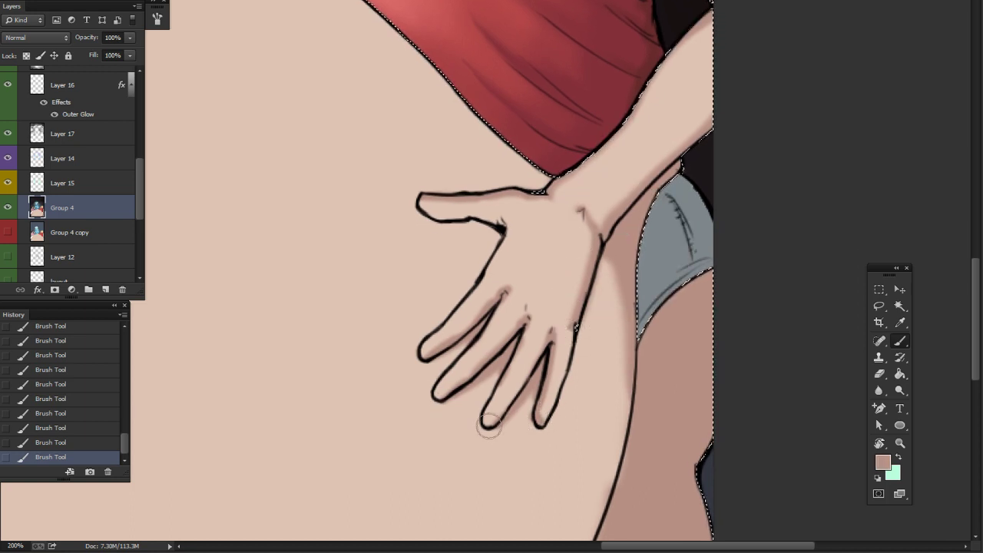
pyautogui.moveTo(484, 424); pyautogui.dragTo(501, 412)
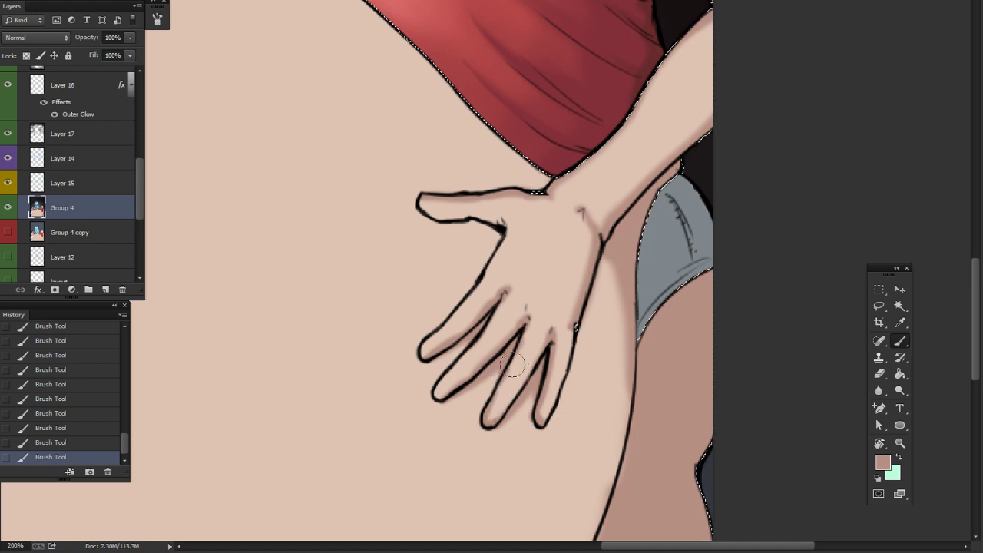
pyautogui.moveTo(522, 322); pyautogui.dragTo(528, 313)
pyautogui.moveTo(505, 226)
pyautogui.mouseDown()
pyautogui.moveTo(473, 215)
pyautogui.moveTo(437, 221)
pyautogui.moveTo(422, 201)
pyautogui.mouseUp()
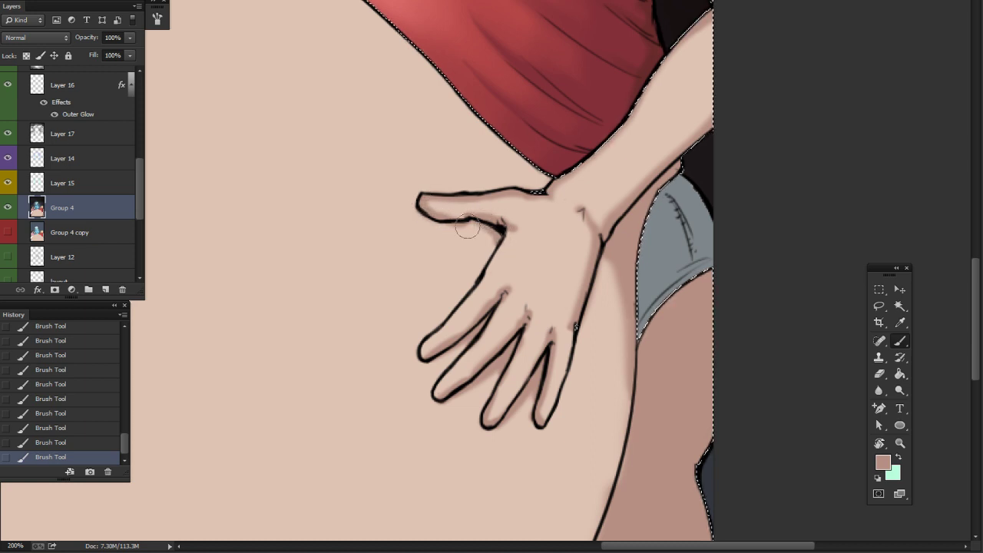
# Step: Sample the light skin tone to soften the shading beside the thumb and palm, and resample the shadow tone
pyautogui.keyDown('alt'); pyautogui.click(450, 206); pyautogui.keyUp('alt')
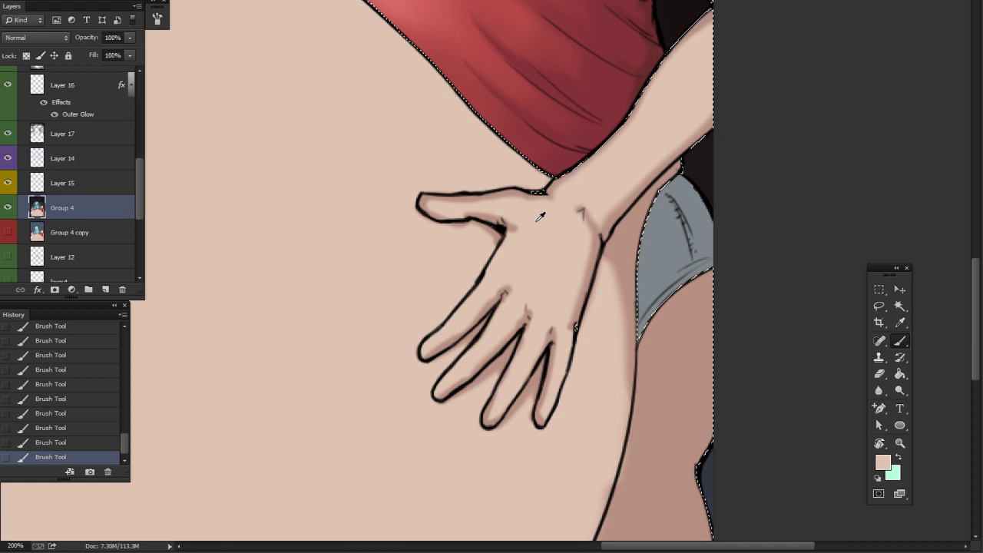
pyautogui.keyDown('alt'); pyautogui.click(624, 242); pyautogui.keyUp('alt')
pyautogui.moveTo(655, 314); pyautogui.dragTo(624, 208)
pyautogui.moveTo(513, 317)
pyautogui.mouseDown()
pyautogui.moveTo(536, 274)
pyautogui.moveTo(529, 290)
pyautogui.moveTo(541, 203)
pyautogui.moveTo(550, 229)
pyautogui.moveTo(576, 156)
pyautogui.mouseUp()
pyautogui.scroll(-4, 620, 256)
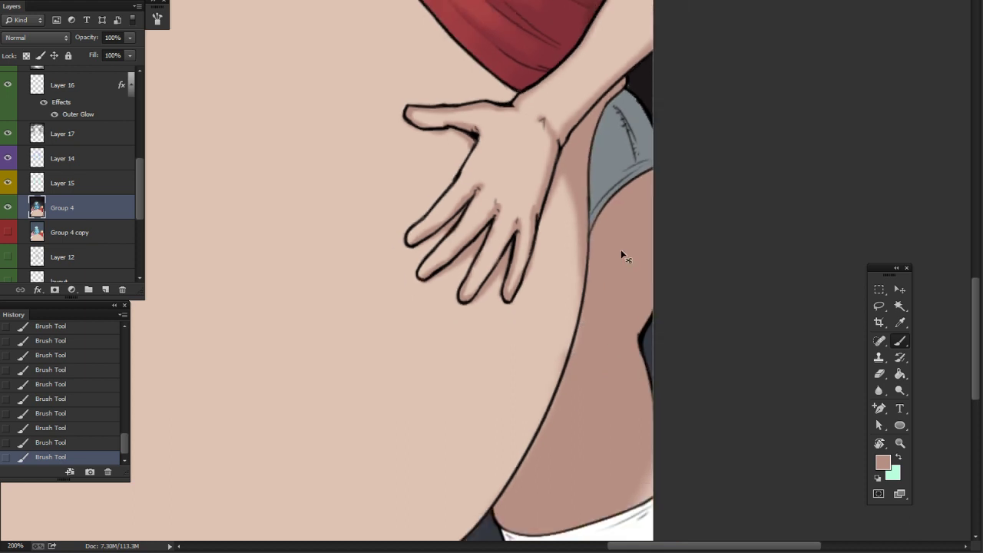
# Step: Adjust the brush size and paint a soft shadow band along the belly's outer edge beside the thigh, down to the canvas bottom
pyautogui.rightClick(568, 273)
pyautogui.moveTo(548, 209); pyautogui.dragTo(457, 460)
pyautogui.moveTo(486, 383); pyautogui.dragTo(426, 454)
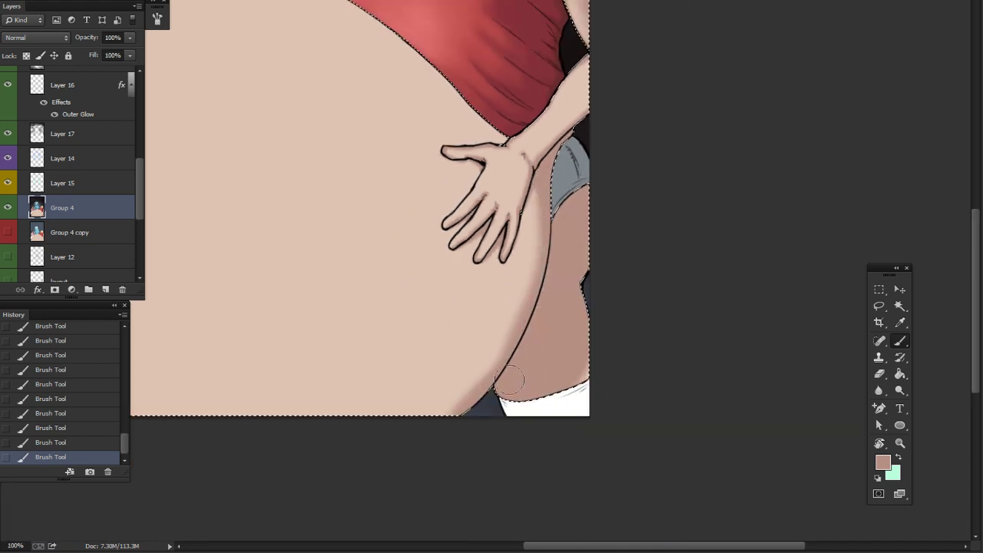
# Step: Enlarge the soft brush to about 107 px and build up broad shadows on the blonde character's arm and face
pyautogui.moveTo(610, 195)
pyautogui.mouseDown()
pyautogui.moveTo(614, 238)
pyautogui.moveTo(650, 330)
pyautogui.moveTo(665, 309)
pyautogui.moveTo(635, 310)
pyautogui.mouseUp()
pyautogui.rightClick(537, 292)
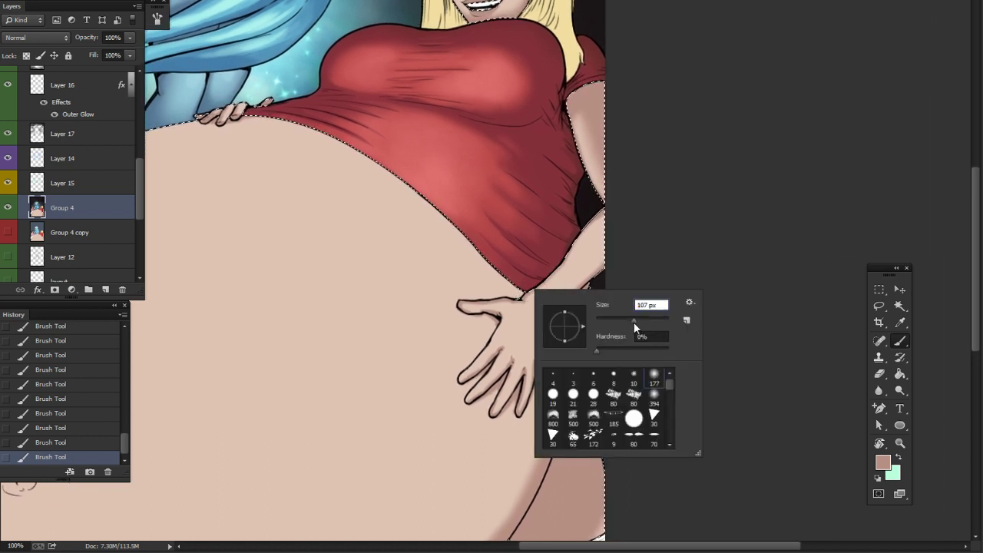
pyautogui.press('Return')
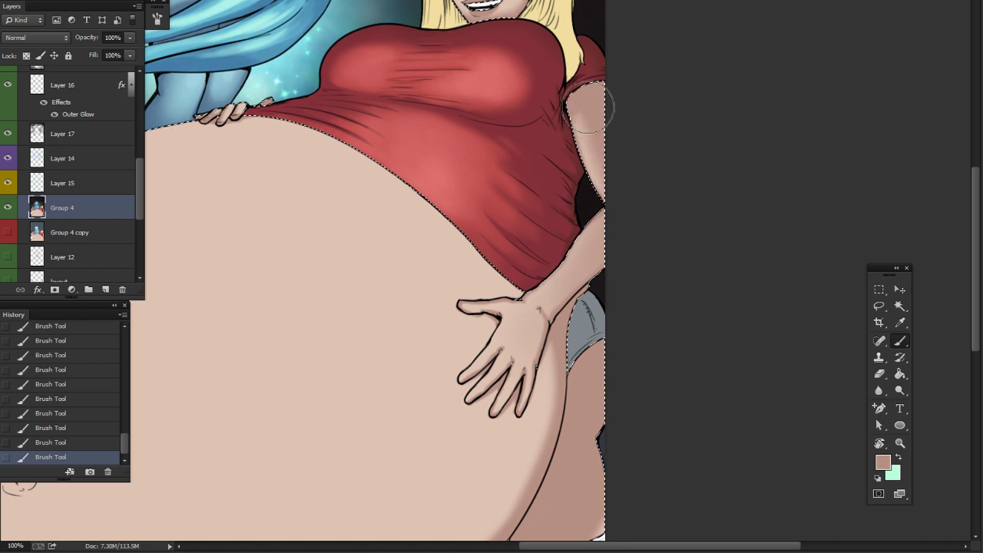
pyautogui.moveTo(632, 211); pyautogui.dragTo(721, 300)
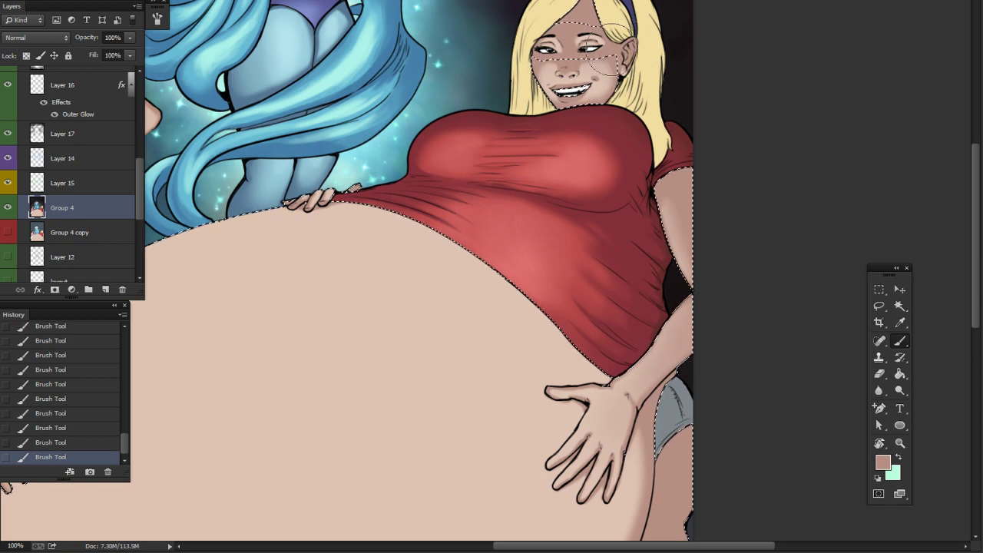
pyautogui.moveTo(696, 69); pyautogui.dragTo(679, 73)
pyautogui.moveTo(714, 172); pyautogui.dragTo(777, 74)
pyautogui.moveTo(705, 224); pyautogui.dragTo(731, 198)
pyautogui.moveTo(731, 378)
pyautogui.mouseDown()
pyautogui.moveTo(757, 333)
pyautogui.moveTo(615, 380)
pyautogui.mouseUp()
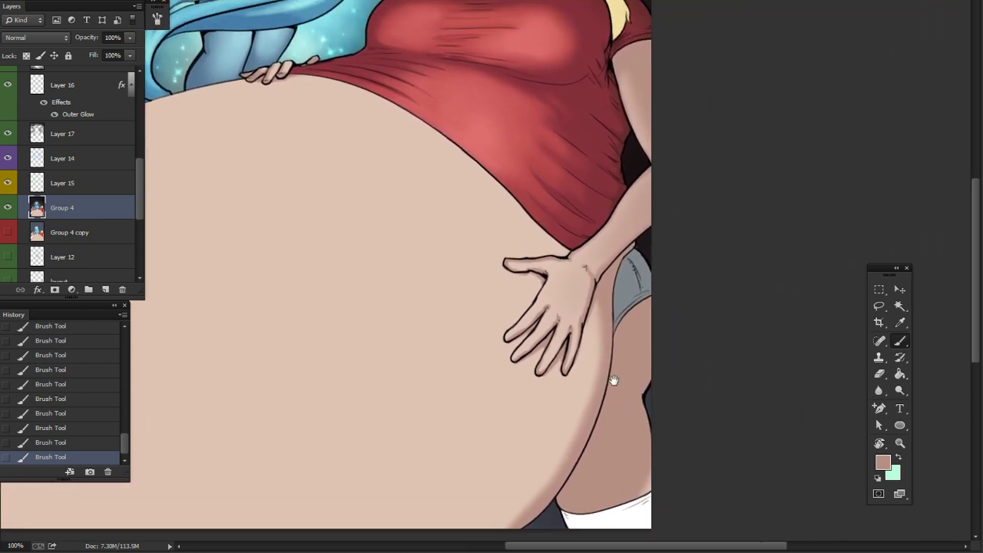
# Step: Reduce the brush to 17 px and refine the shading around the wrist and back of the open hand with sampled skin tones
pyautogui.rightClick(574, 326)
pyautogui.click(644, 353)
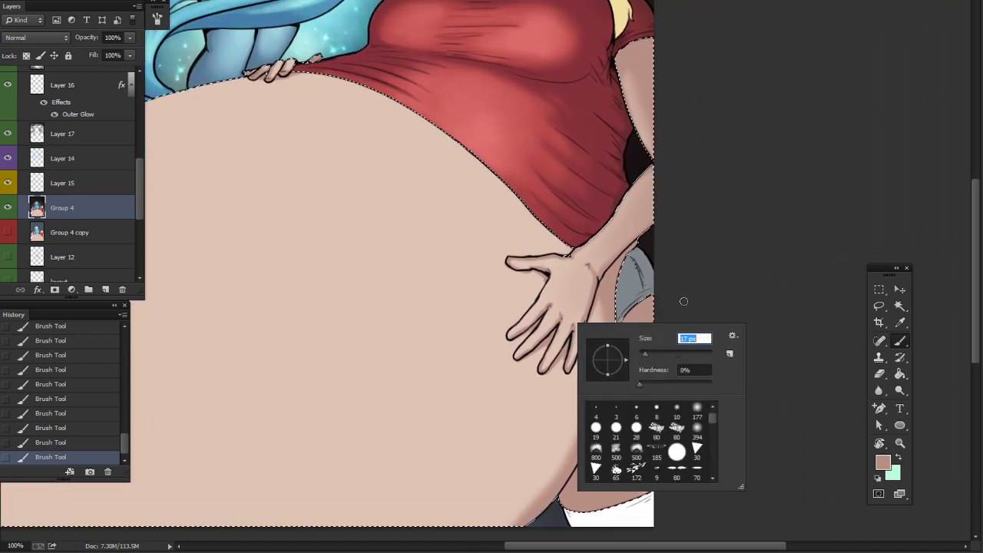
pyautogui.click(683, 300)
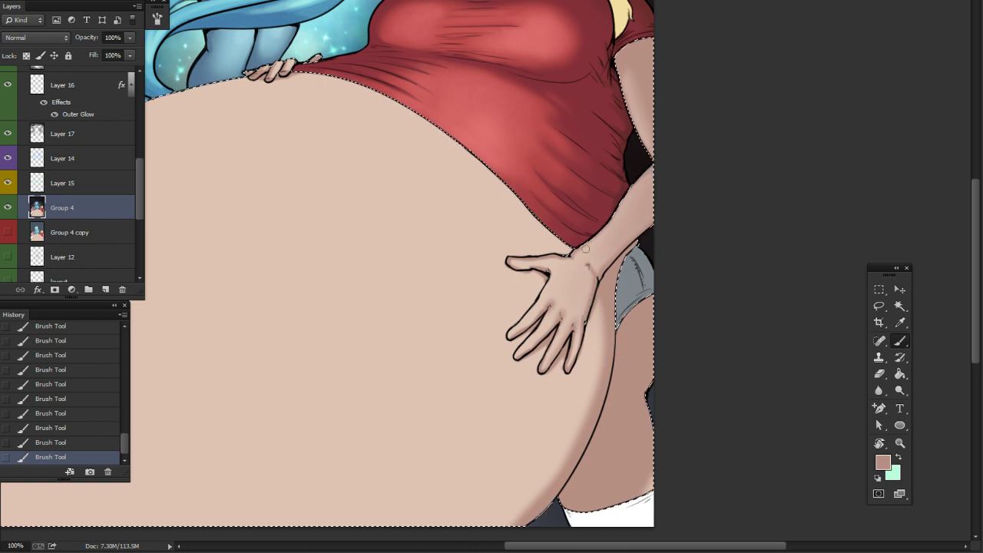
pyautogui.keyDown('alt'); pyautogui.click(564, 264); pyautogui.keyUp('alt')
pyautogui.moveTo(627, 373)
pyautogui.mouseDown()
pyautogui.moveTo(776, 327)
pyautogui.moveTo(762, 324)
pyautogui.mouseUp()
pyautogui.moveTo(463, 363)
pyautogui.mouseDown()
pyautogui.moveTo(632, 390)
pyautogui.moveTo(504, 435)
pyautogui.moveTo(606, 474)
pyautogui.moveTo(581, 349)
pyautogui.mouseUp()
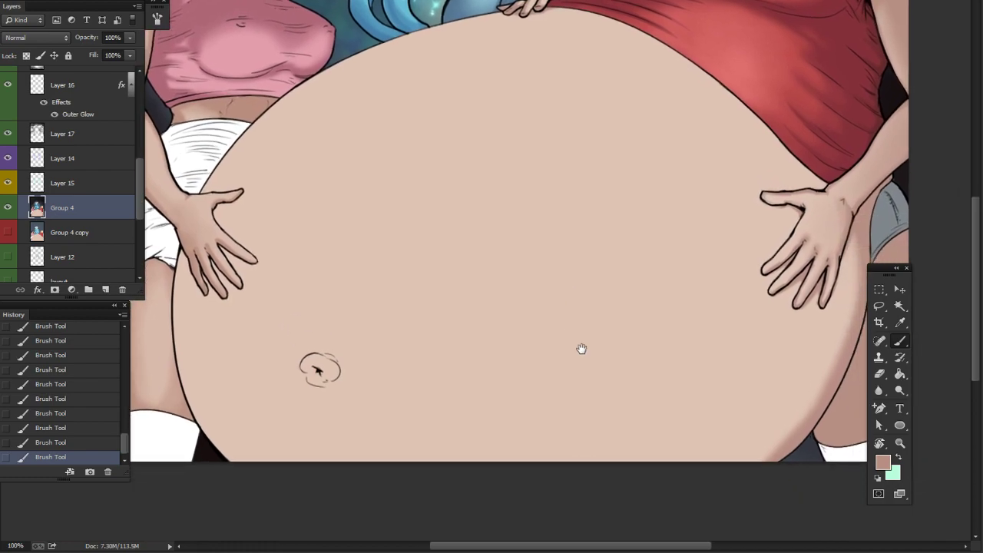
pyautogui.moveTo(543, 209)
pyautogui.mouseDown()
pyautogui.moveTo(566, 448)
pyautogui.moveTo(575, 295)
pyautogui.moveTo(557, 340)
pyautogui.mouseUp()
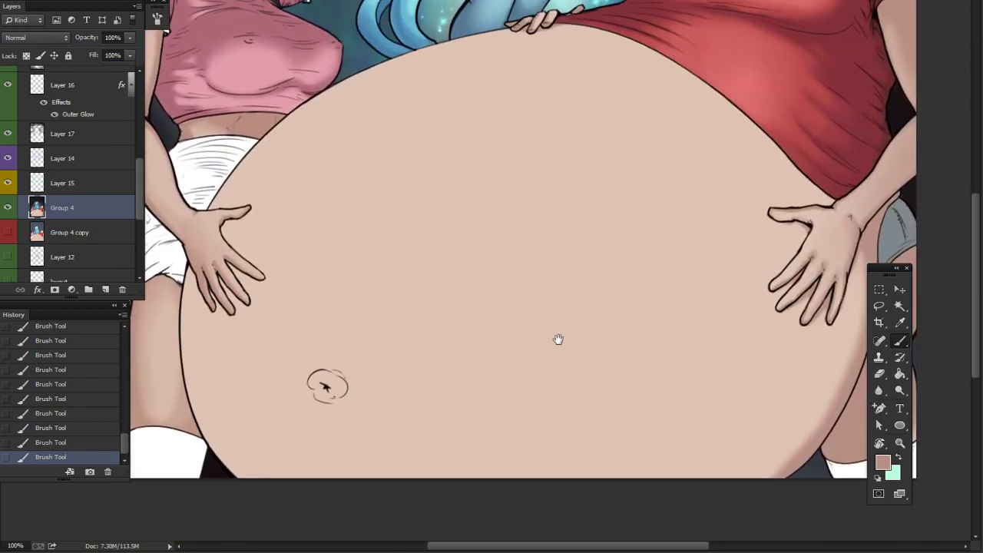